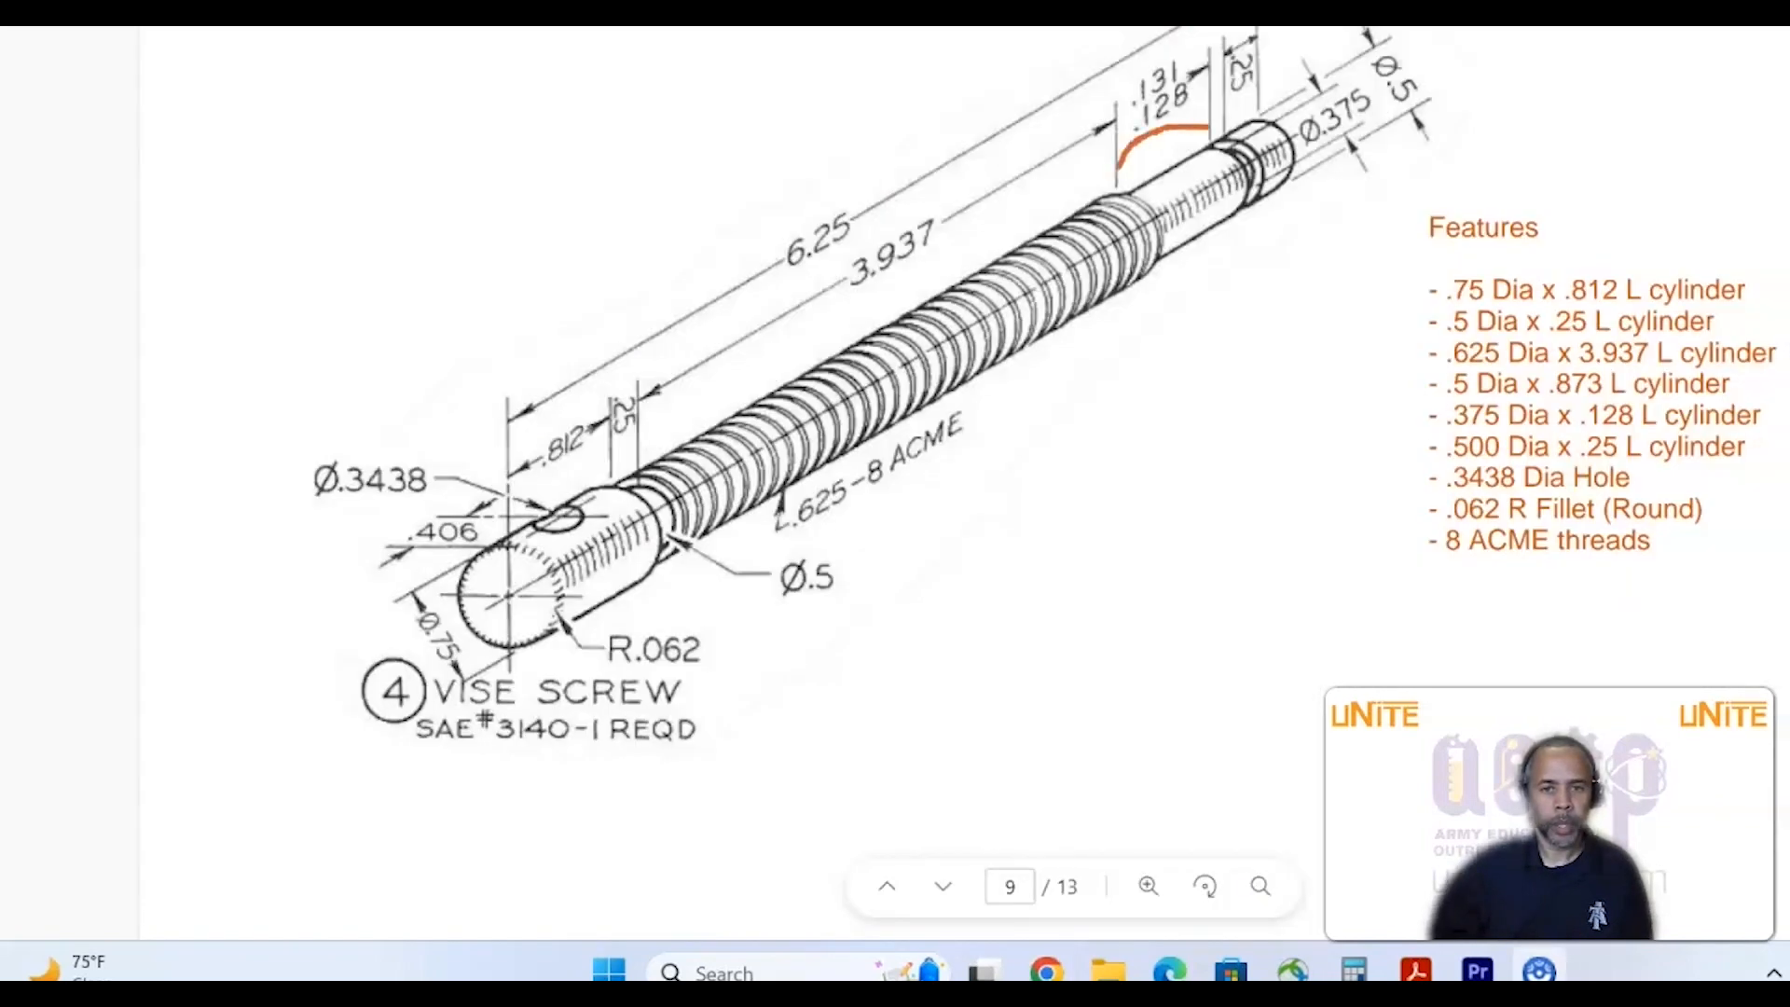
- Examine the vise screw drawing for the diameters of the plain cylinder and the short neck at either end of the threaded section
mouse_move(1118, 170)
mouse_down()
mouse_move(1123, 271)
mouse_move(1203, 279)
mouse_move(1236, 231)
mouse_move(1210, 129)
mouse_up()
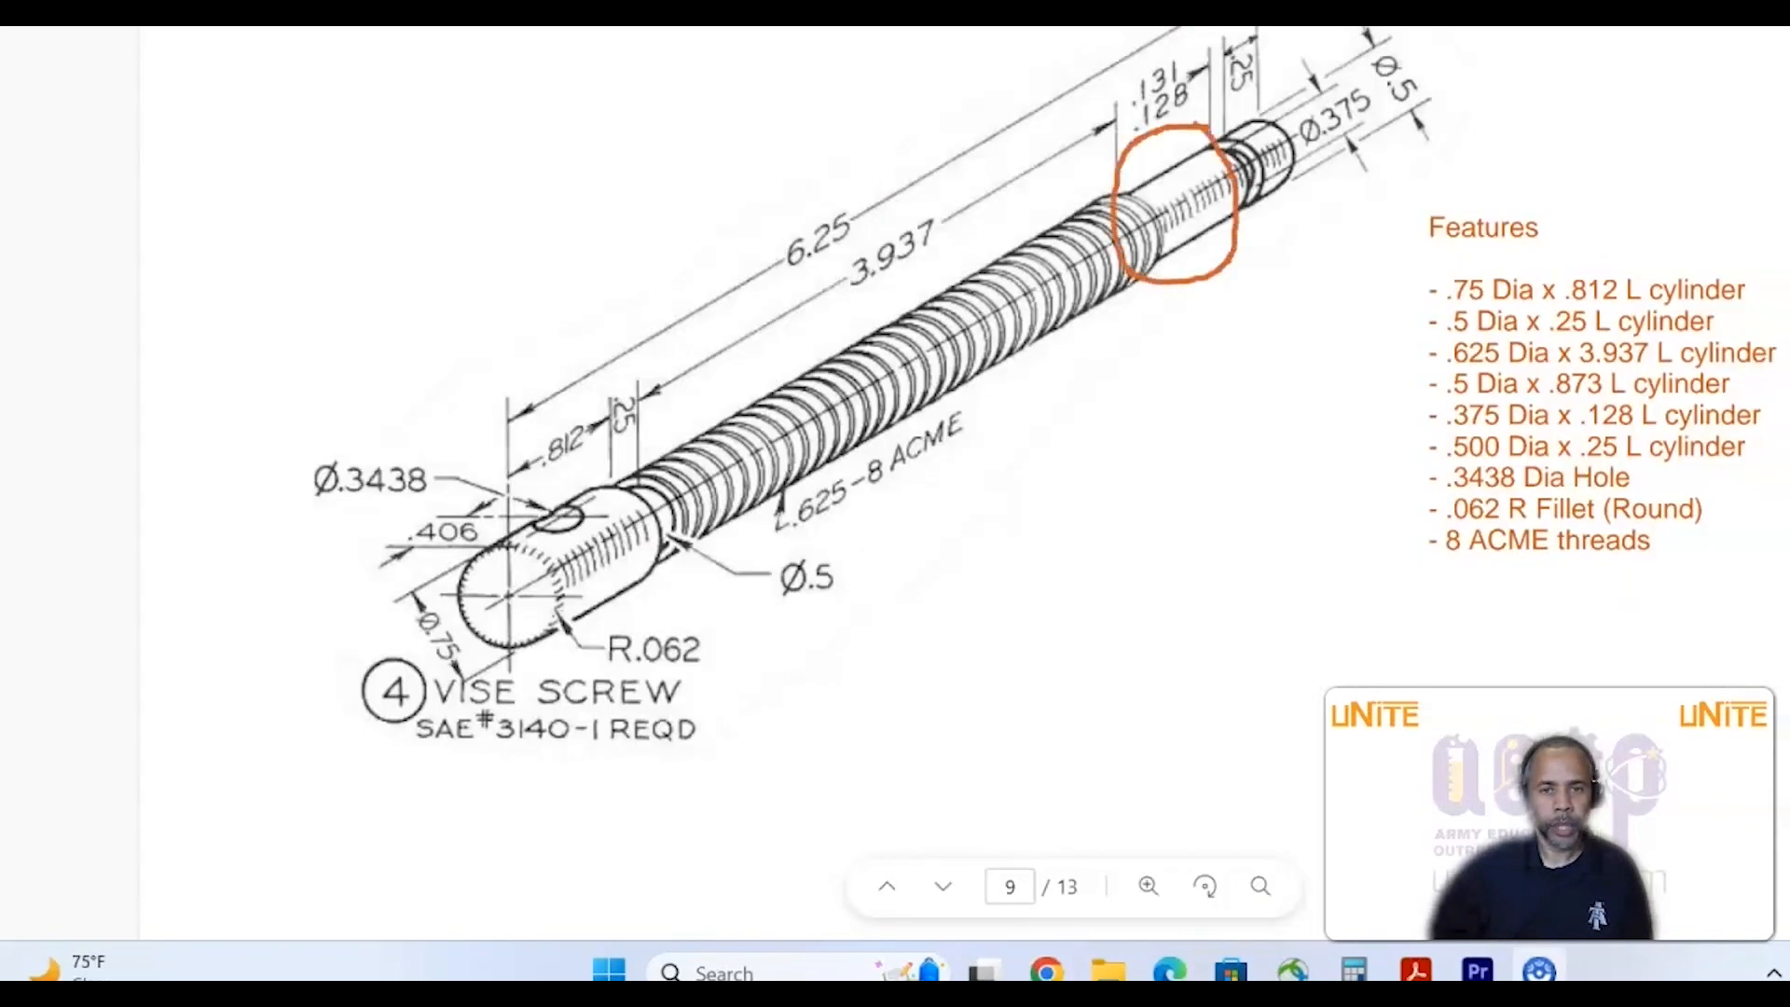
mouse_move(1413, 41)
mouse_down()
mouse_move(1366, 40)
mouse_move(1377, 123)
mouse_move(1444, 84)
mouse_move(1411, 42)
mouse_up()
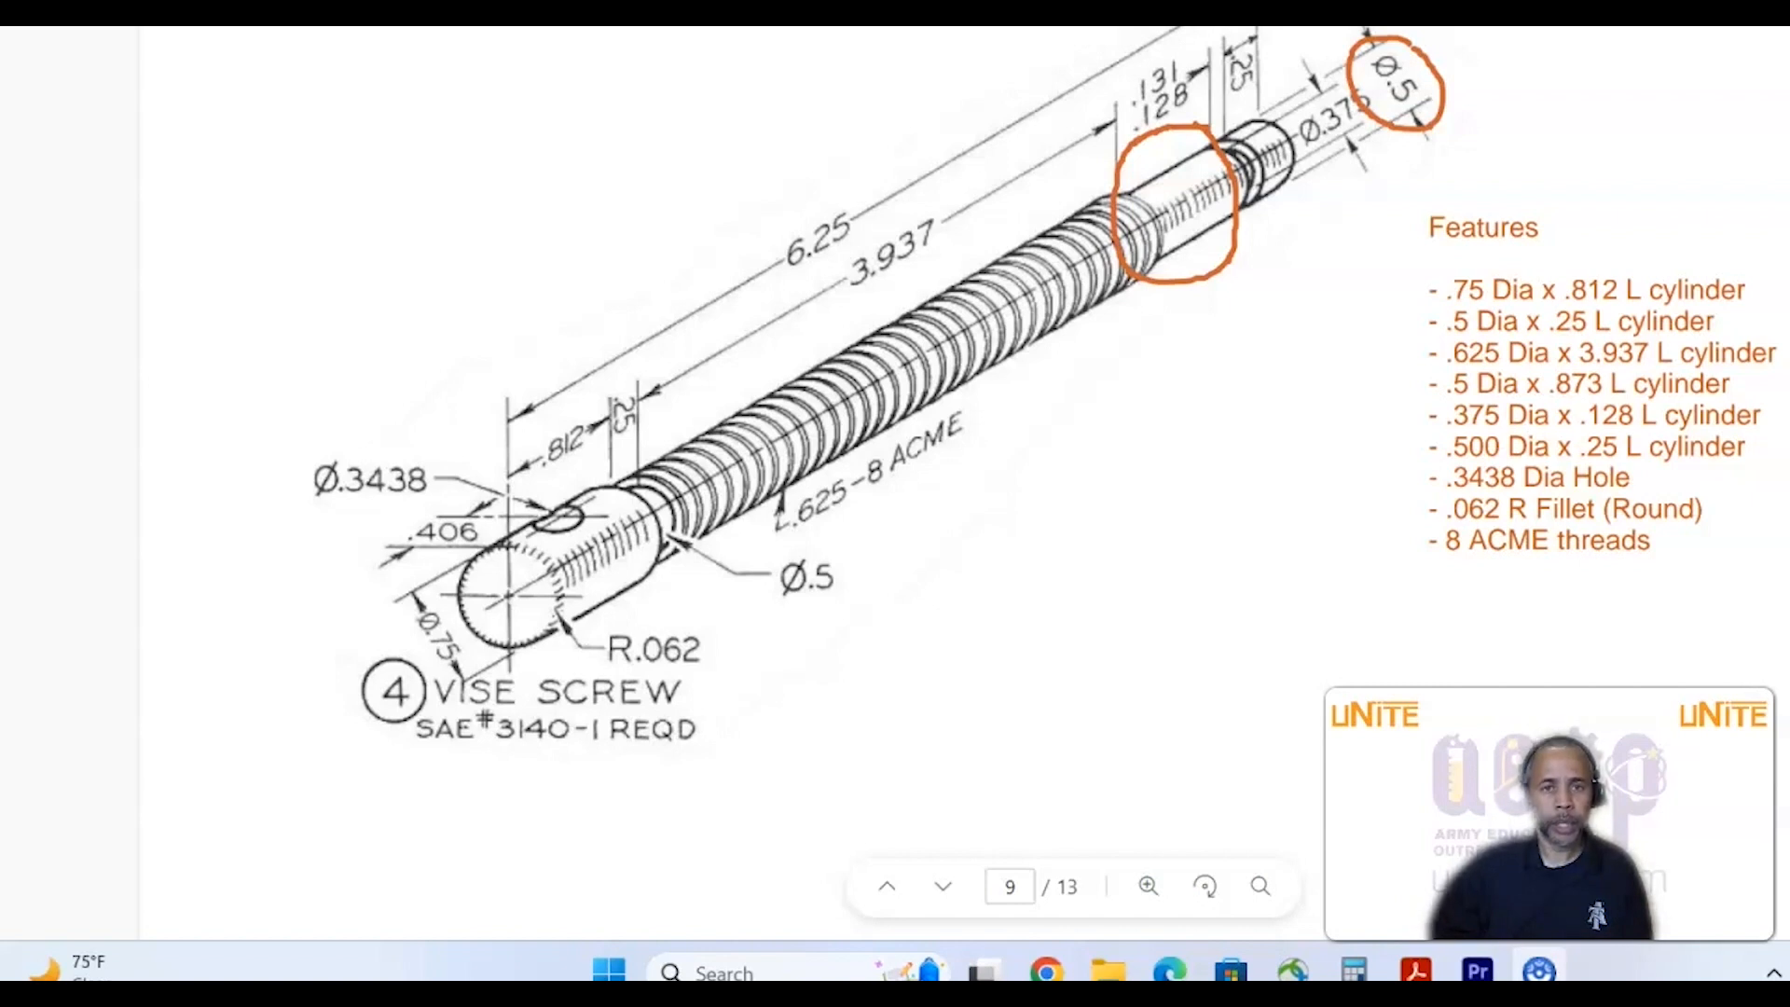
key(Escape)
drag(1214, 145, 1122, 195)
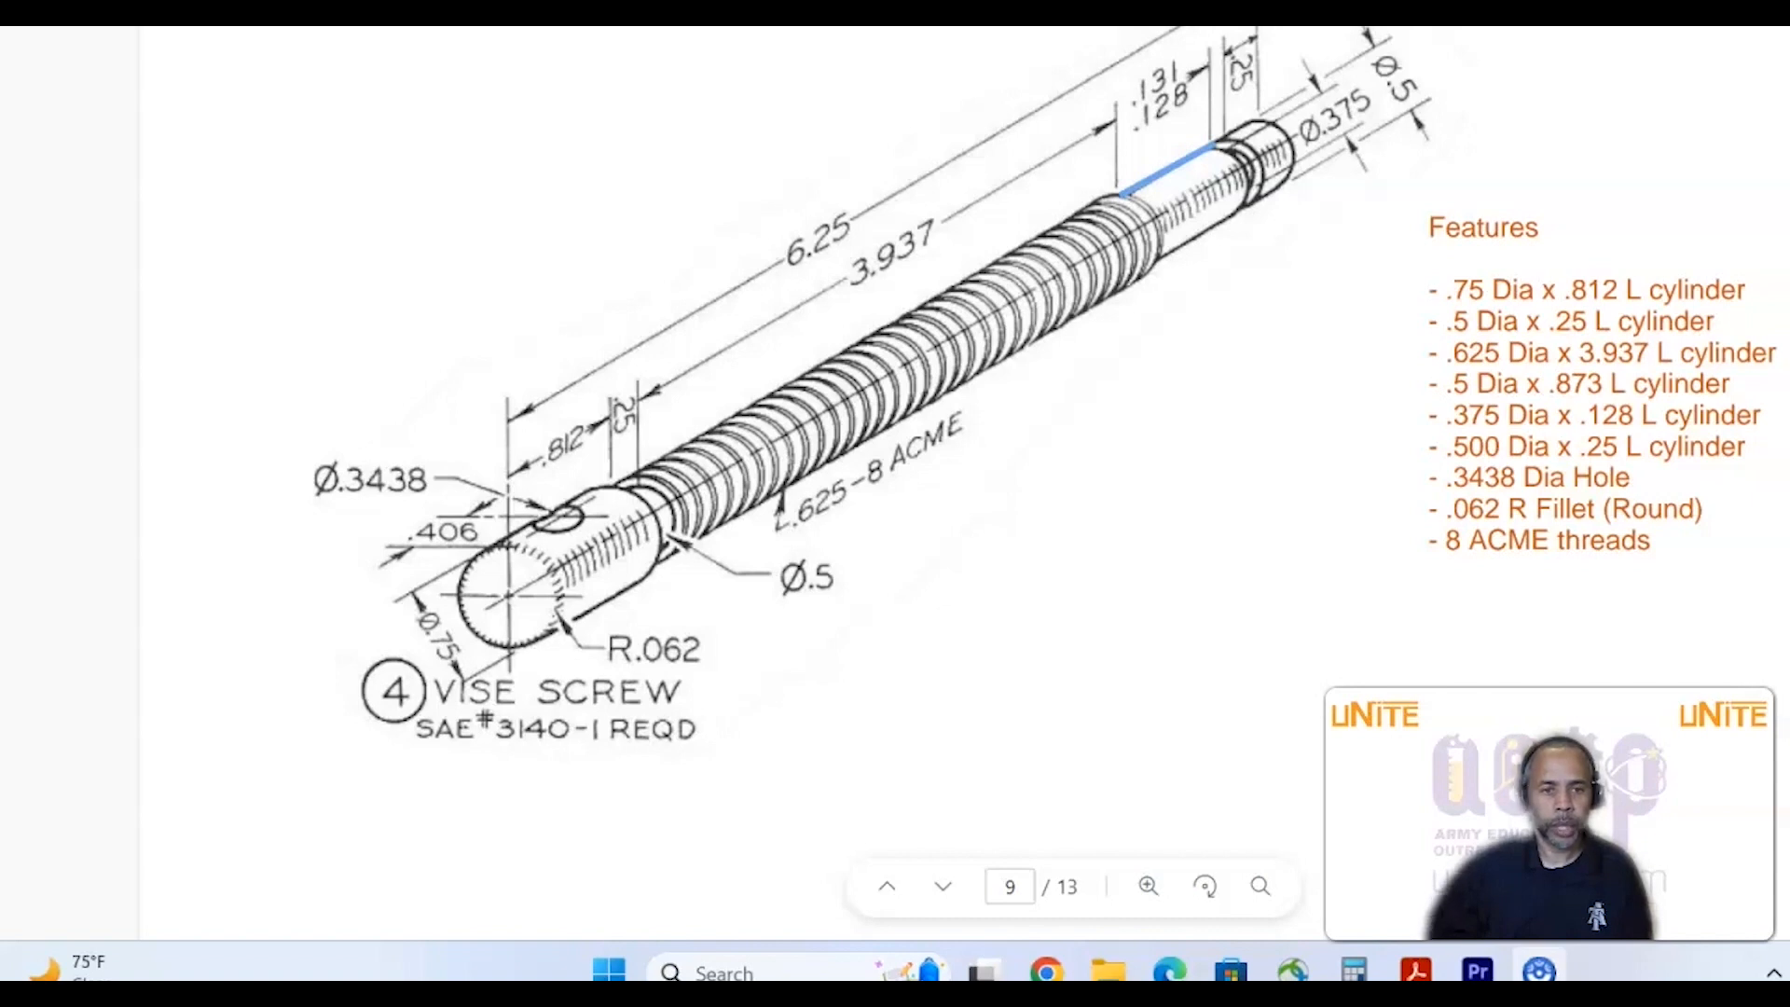
drag(643, 478, 618, 491)
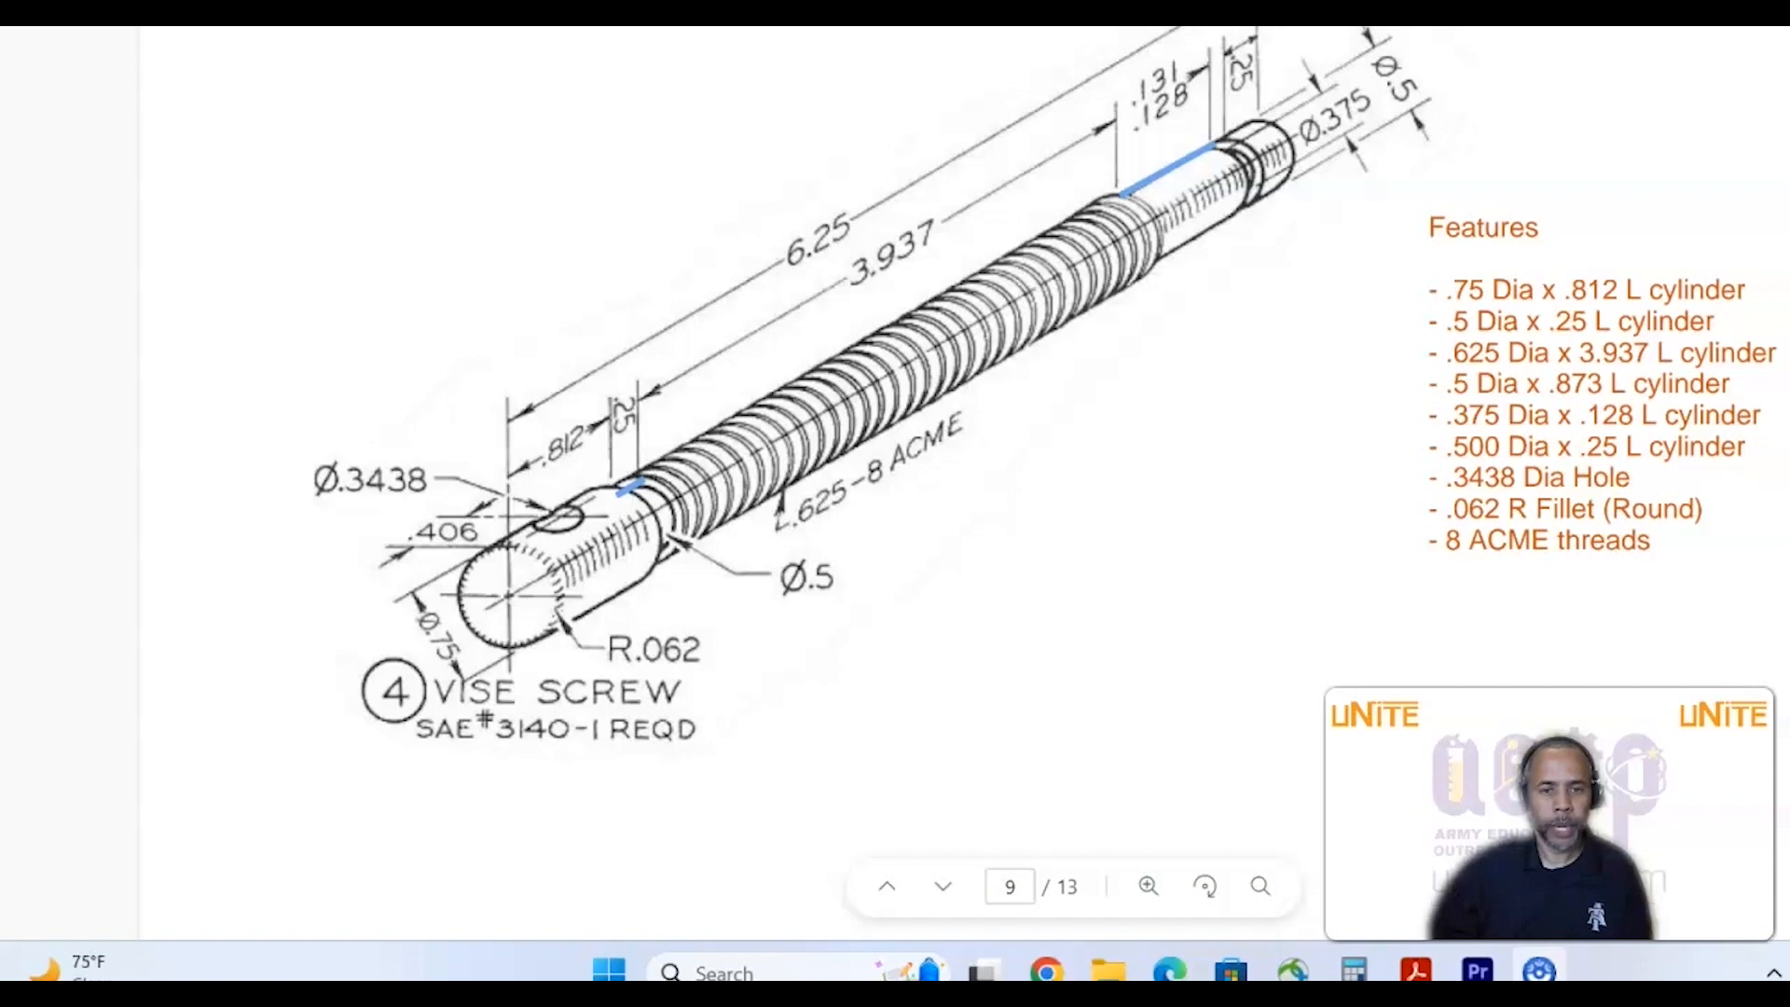
mouse_move(809, 543)
mouse_down()
mouse_move(755, 579)
mouse_move(872, 559)
mouse_up()
- Switch to the Fusion sketch and make the top line of the cylinder after the 0.625 section collinear with the 0.50 diameter neck line
key(alt+Tab)
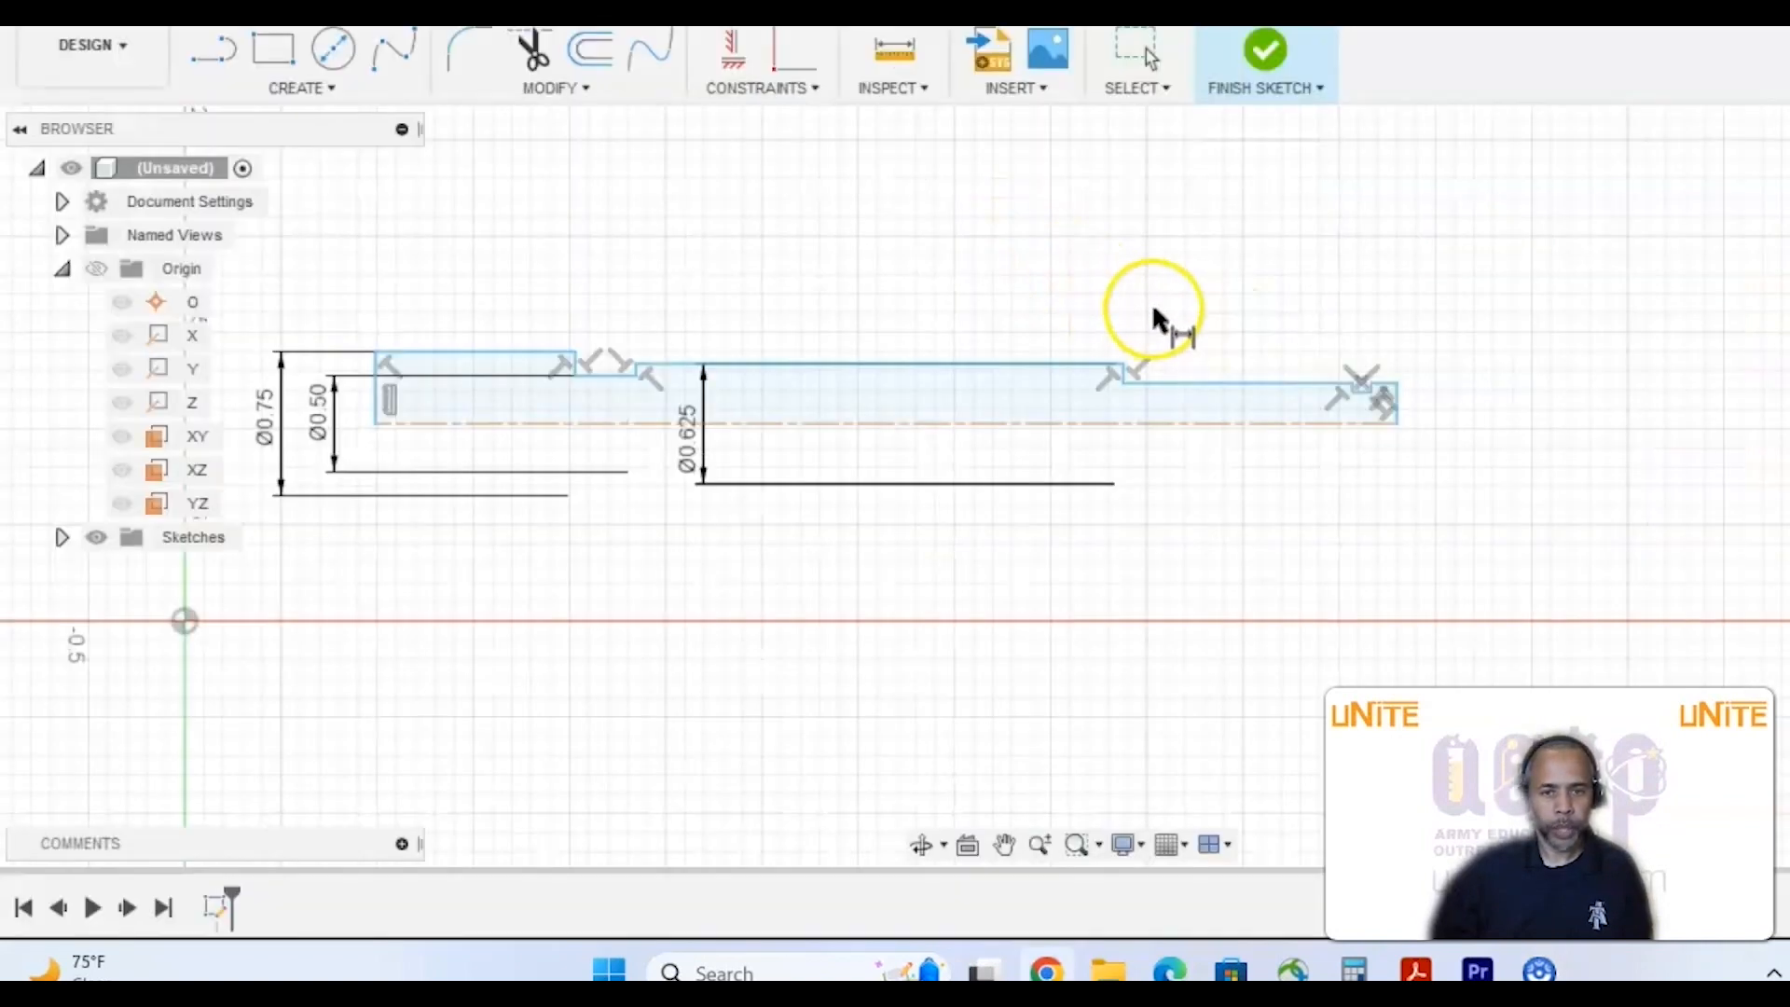
click(812, 91)
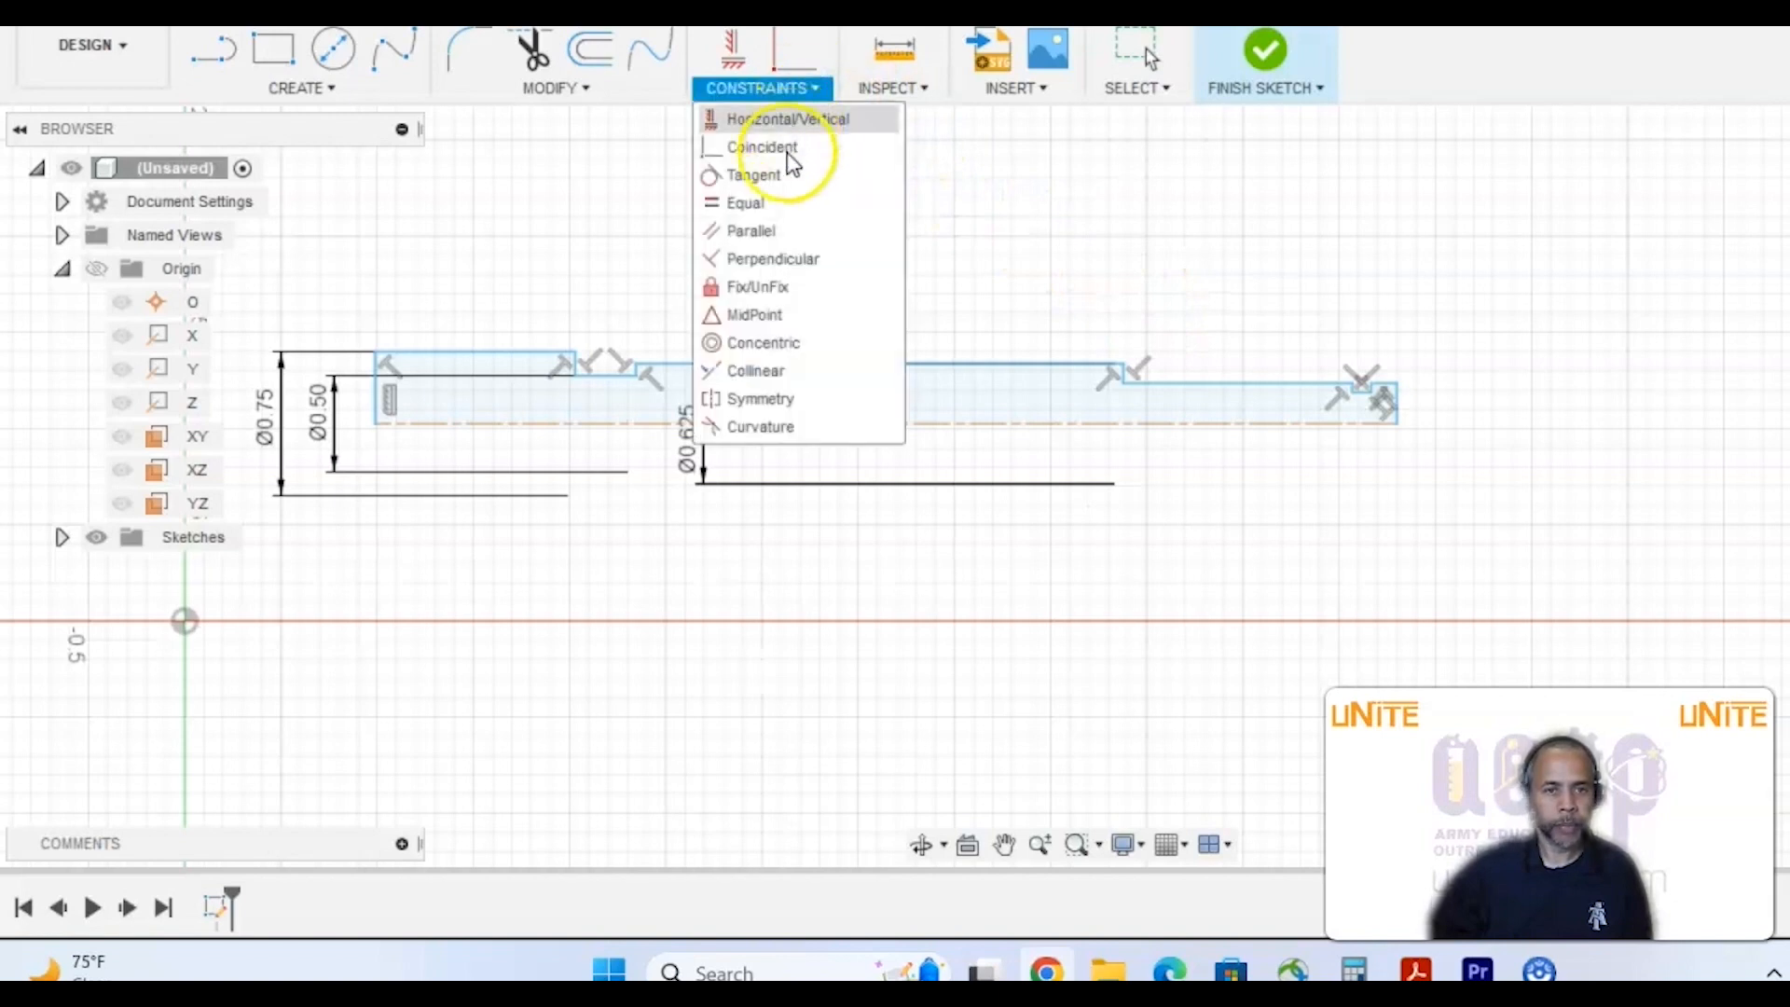
click(774, 371)
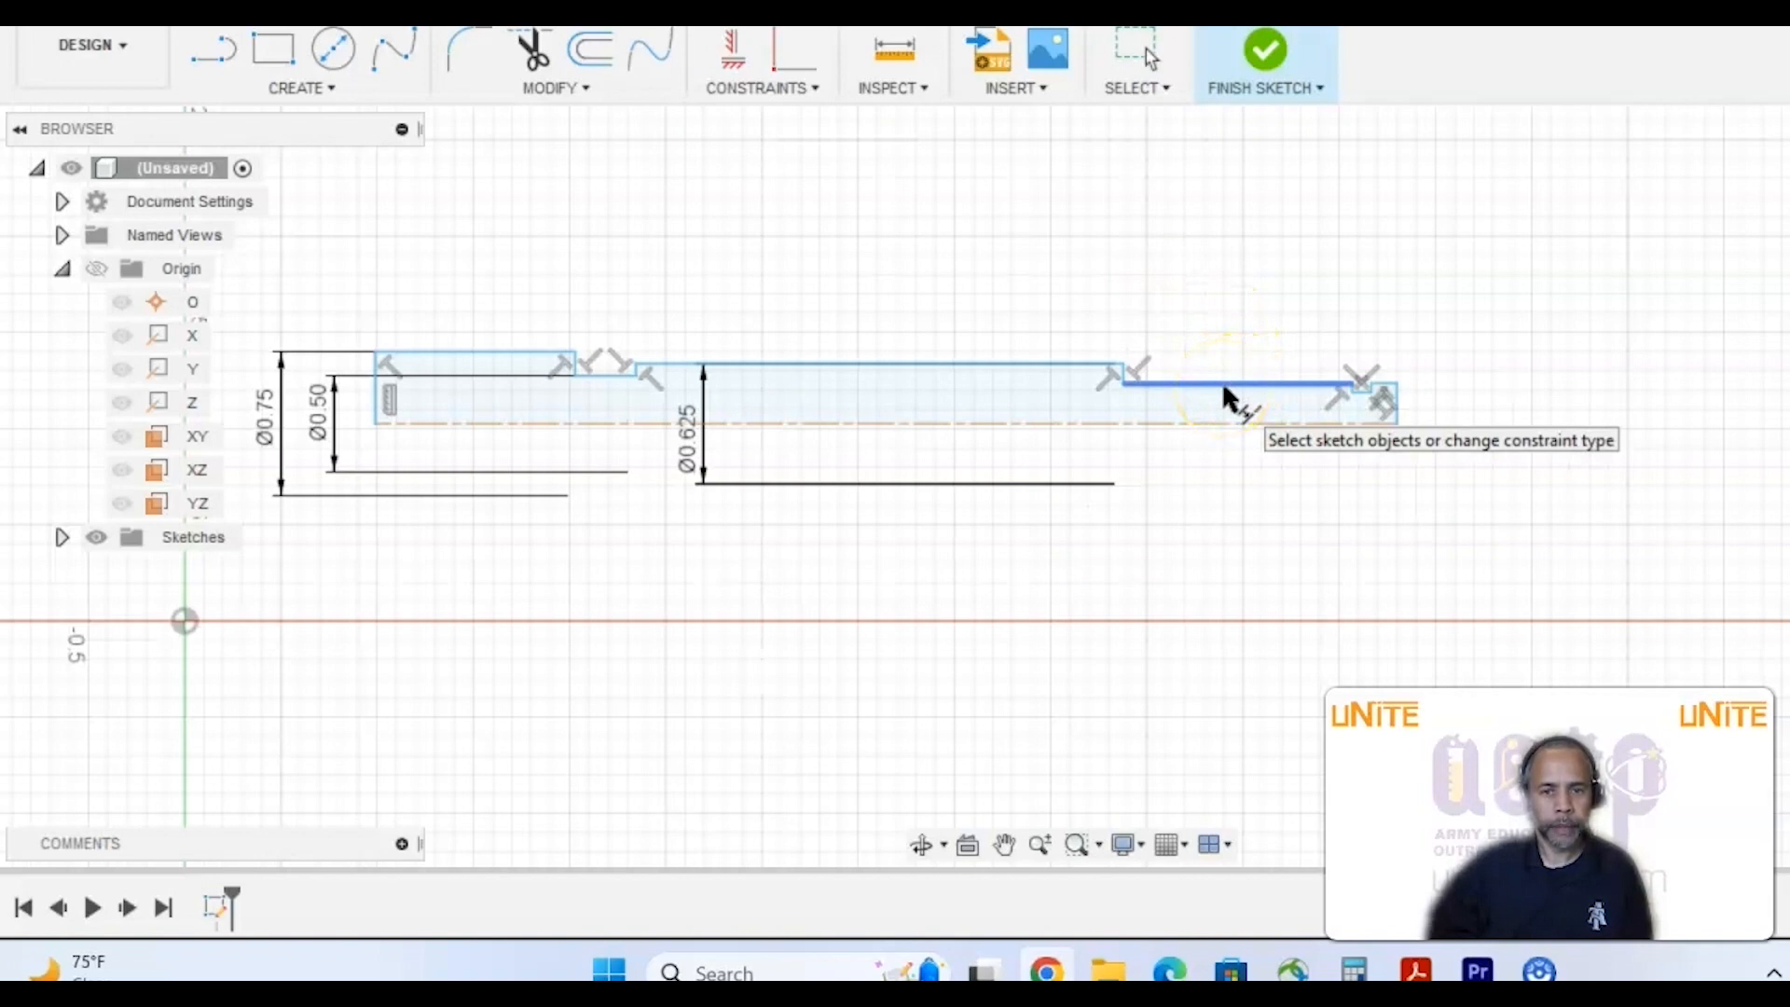
click(1225, 384)
click(607, 378)
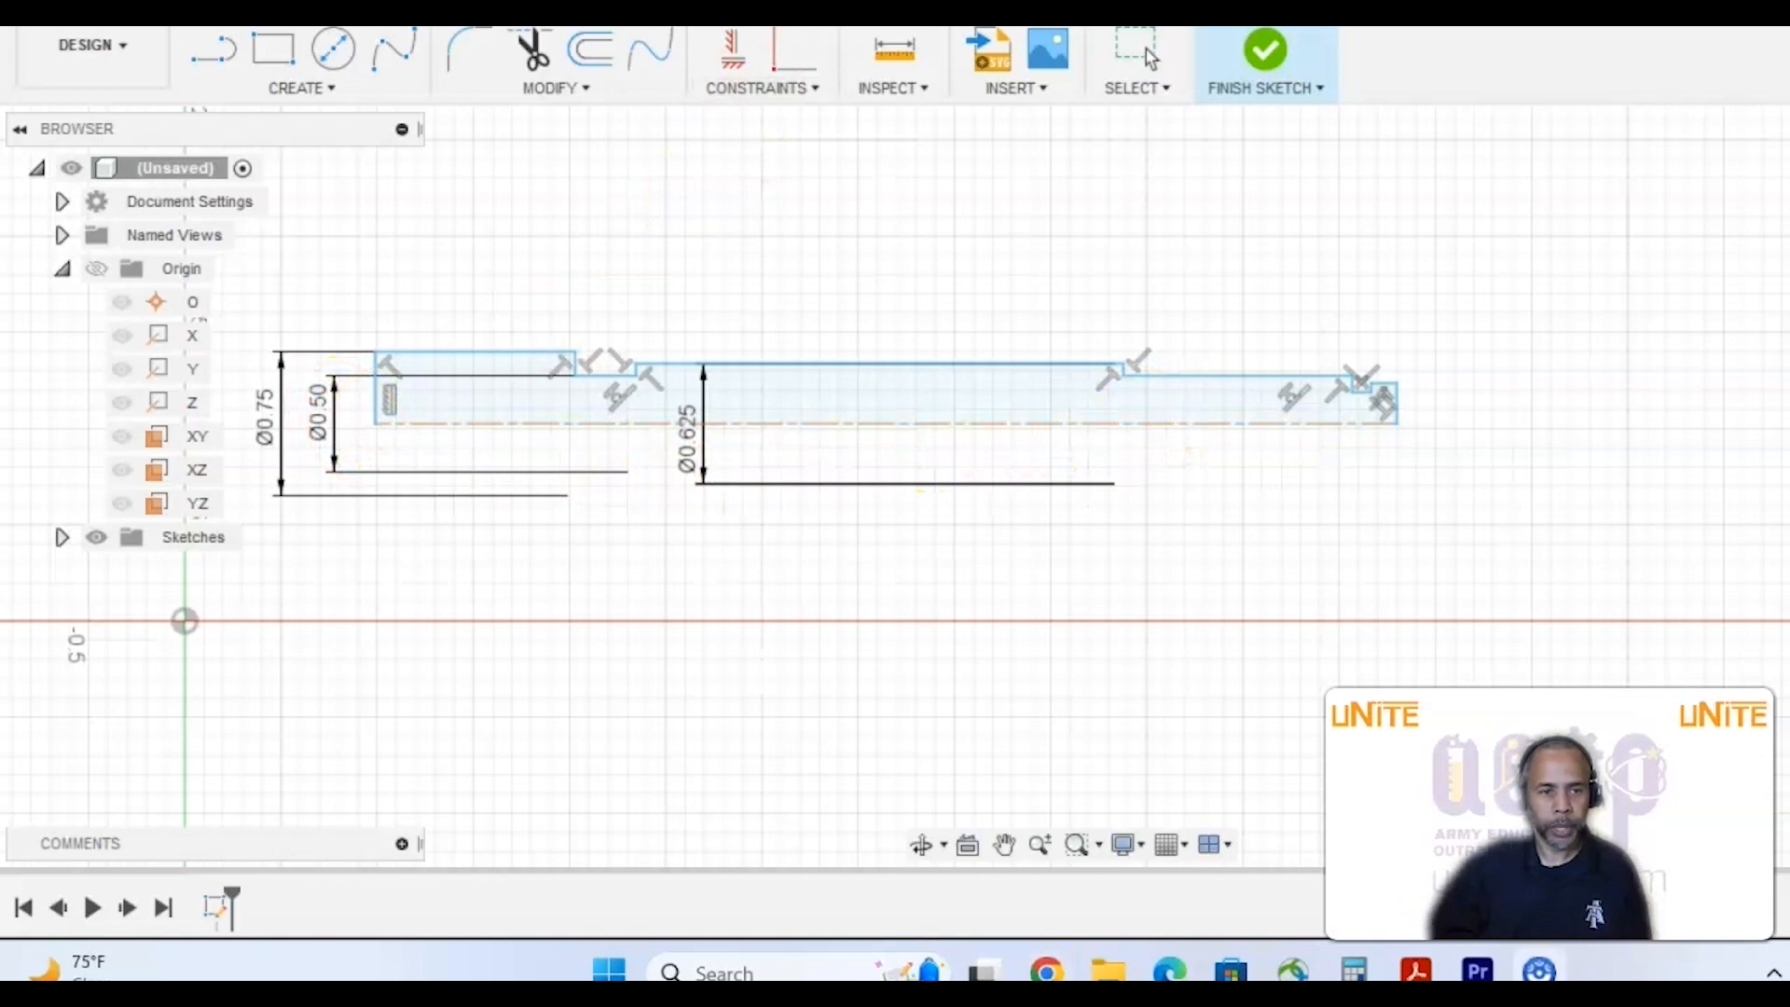
mouse_move(355, 380)
mouse_down()
mouse_move(297, 391)
mouse_move(364, 450)
mouse_move(359, 377)
mouse_up()
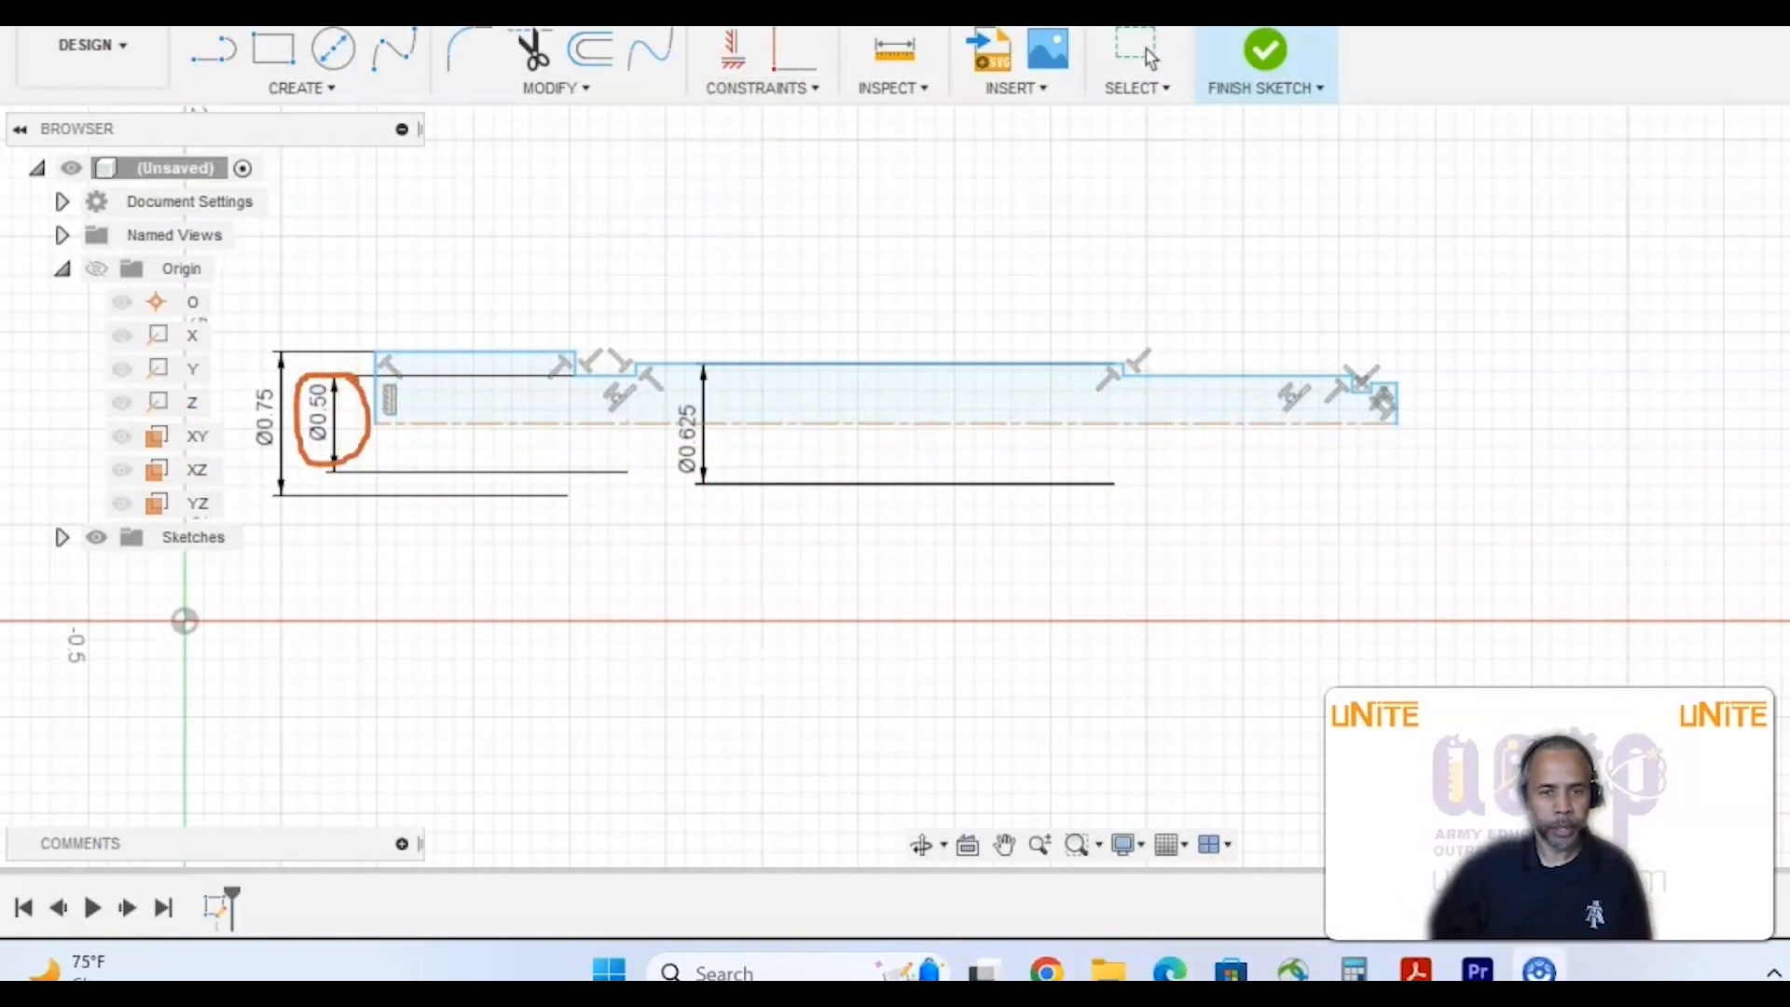
drag(1224, 380, 1243, 380)
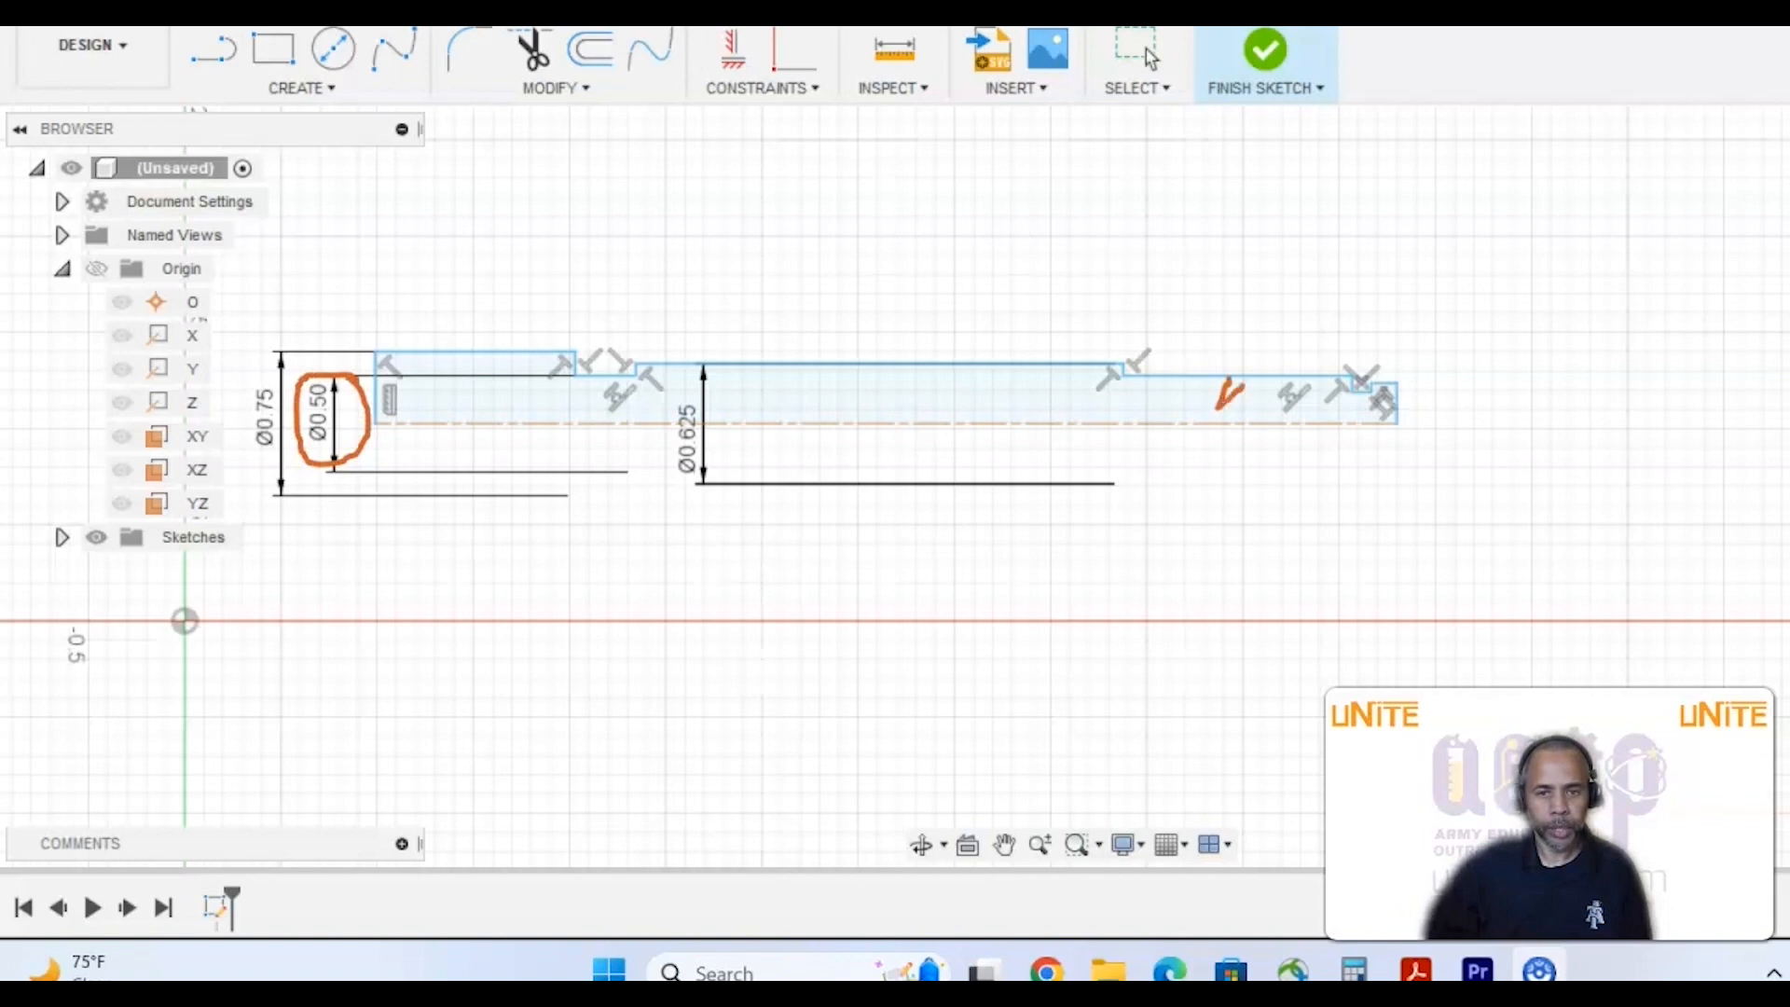
- Check the groove on the vise screw drawing and dimension the narrow groove near the sketch profile's far end to a 0.375 in diameter
key(alt+Tab)
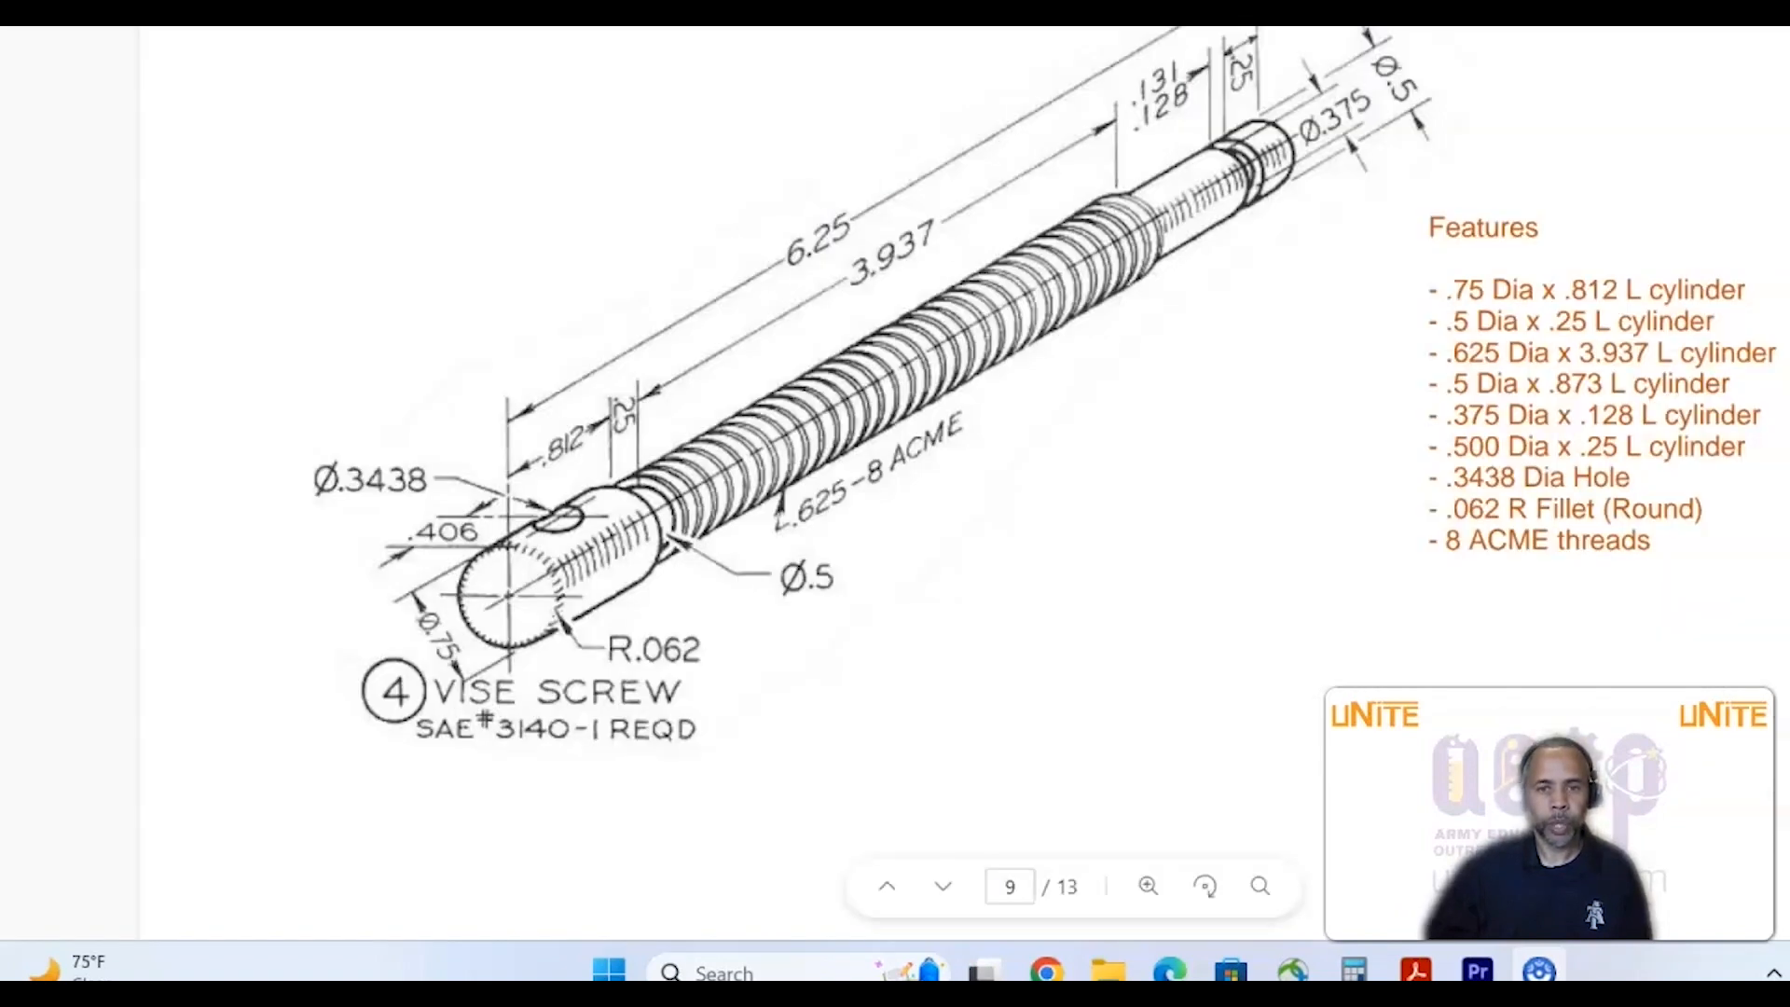
mouse_move(1240, 138)
mouse_down()
mouse_move(1223, 181)
mouse_move(1251, 198)
mouse_move(1268, 162)
mouse_up()
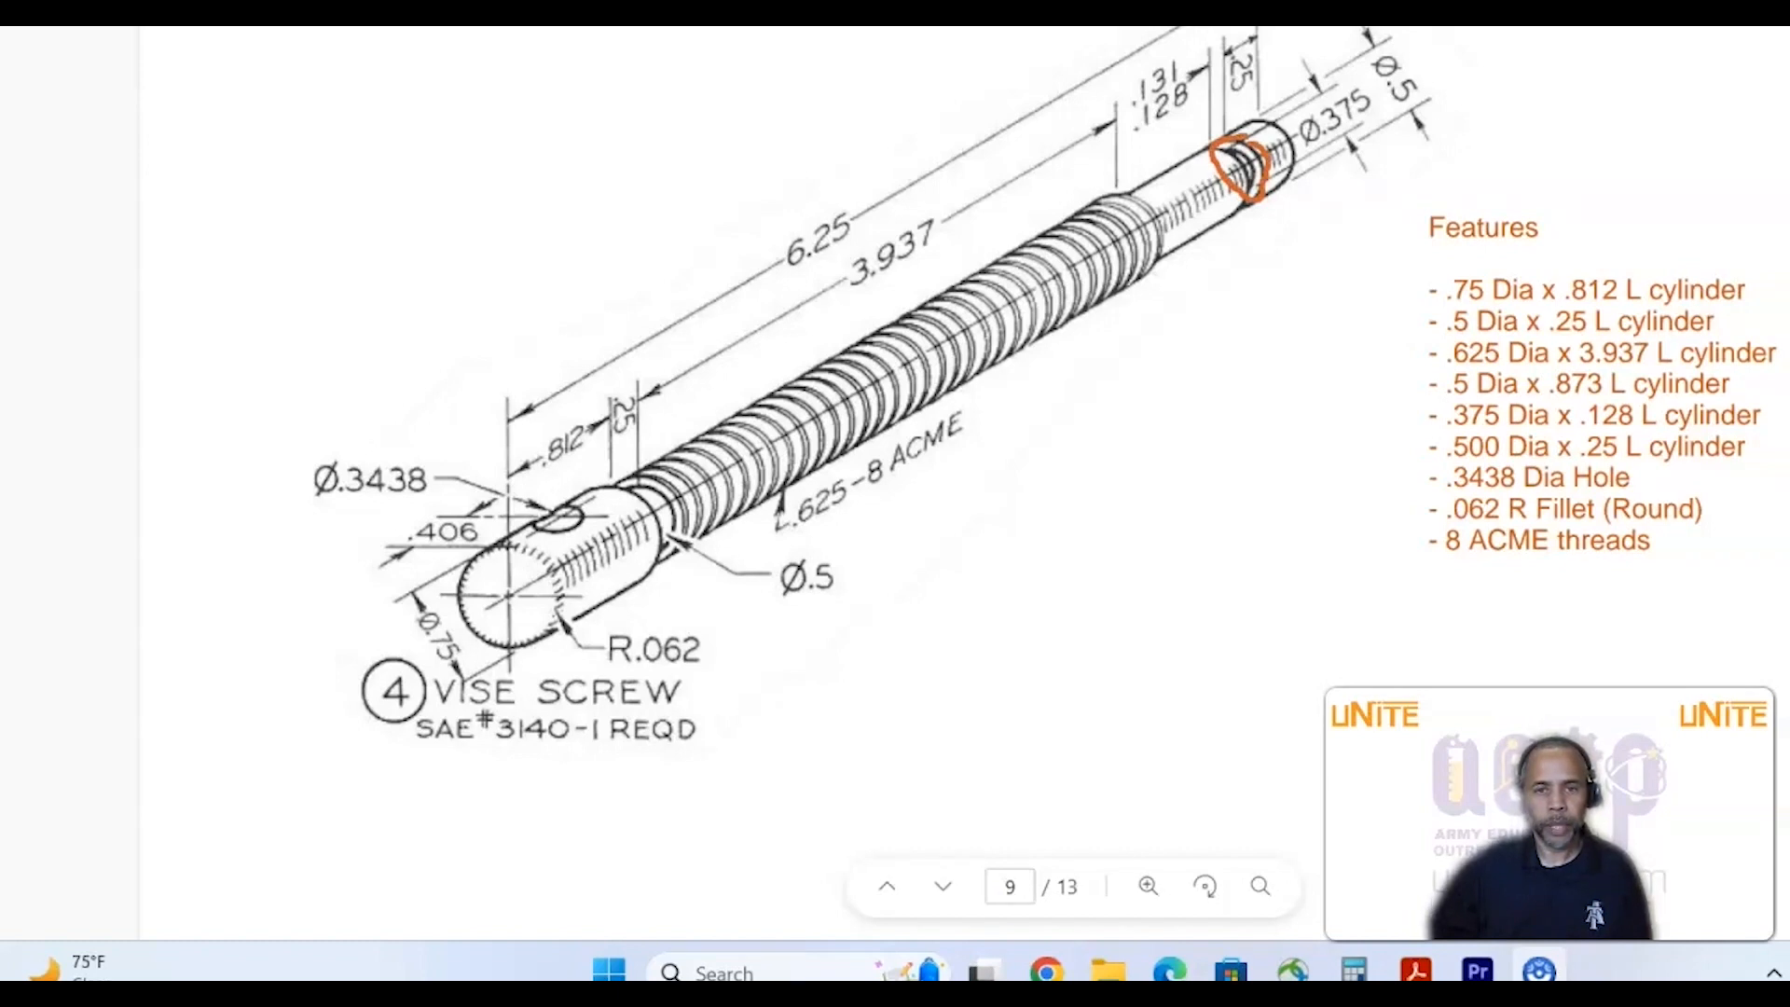
mouse_move(1362, 81)
mouse_down()
mouse_move(1304, 108)
mouse_move(1323, 145)
mouse_move(1389, 100)
mouse_move(1357, 92)
mouse_up()
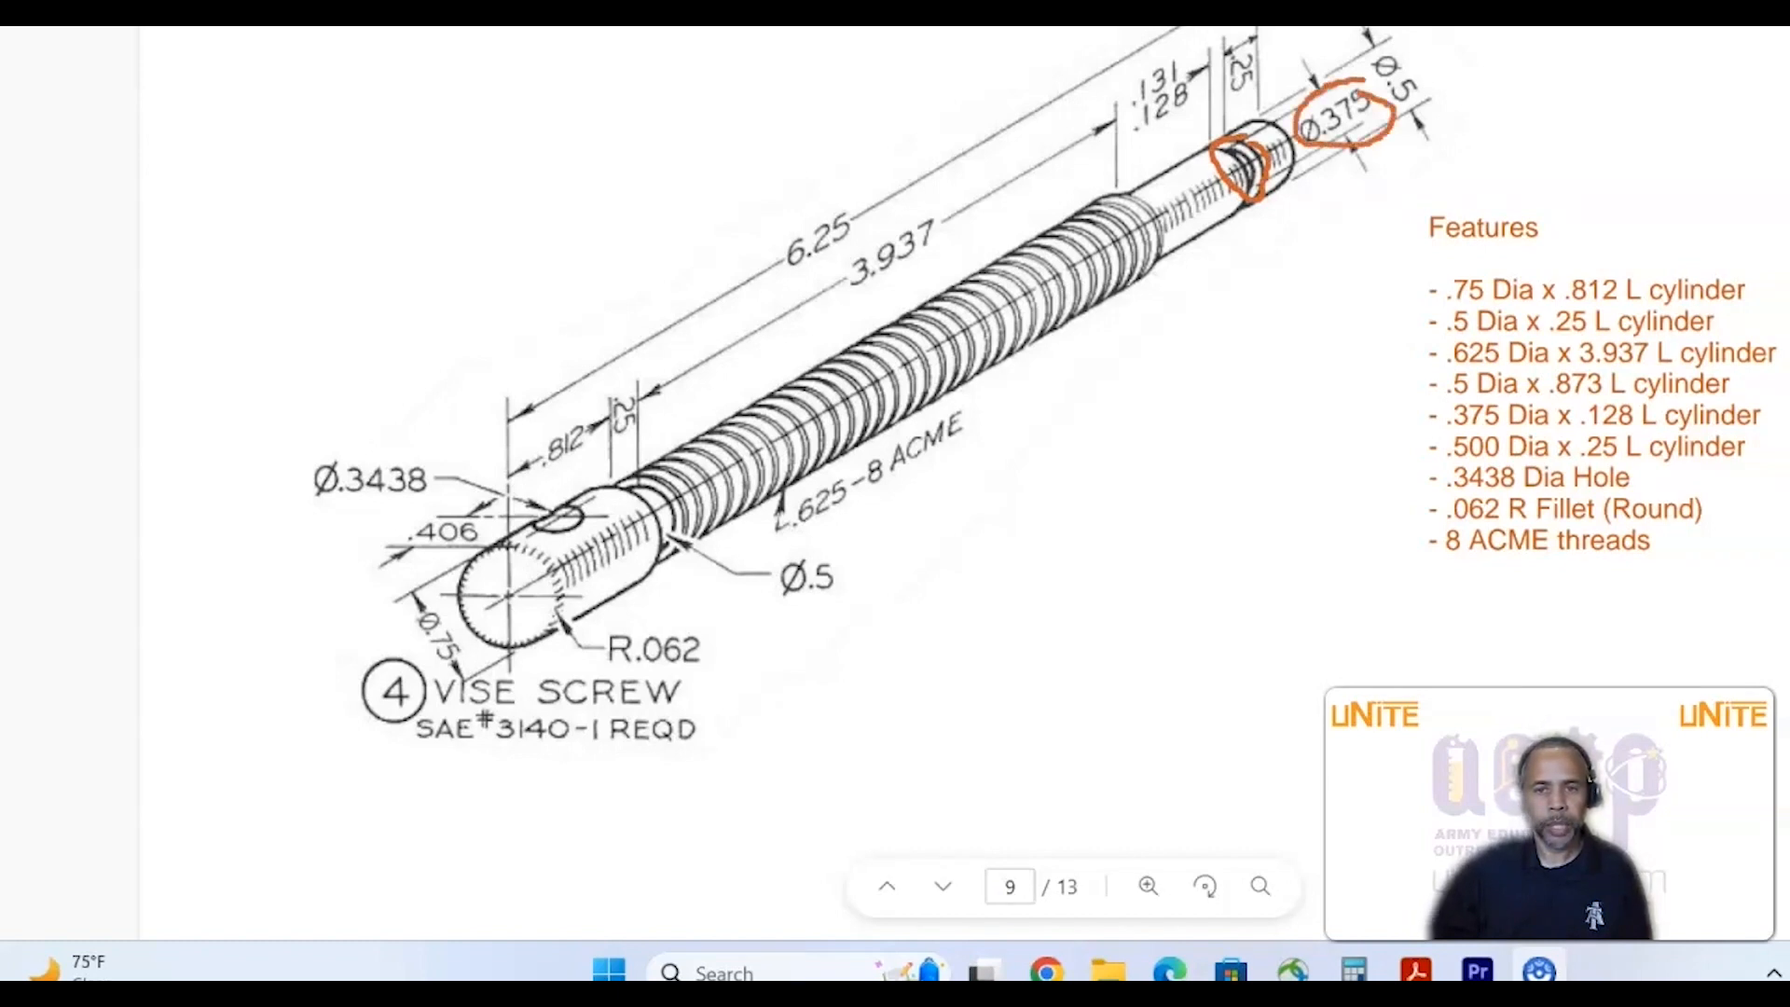
key(Escape)
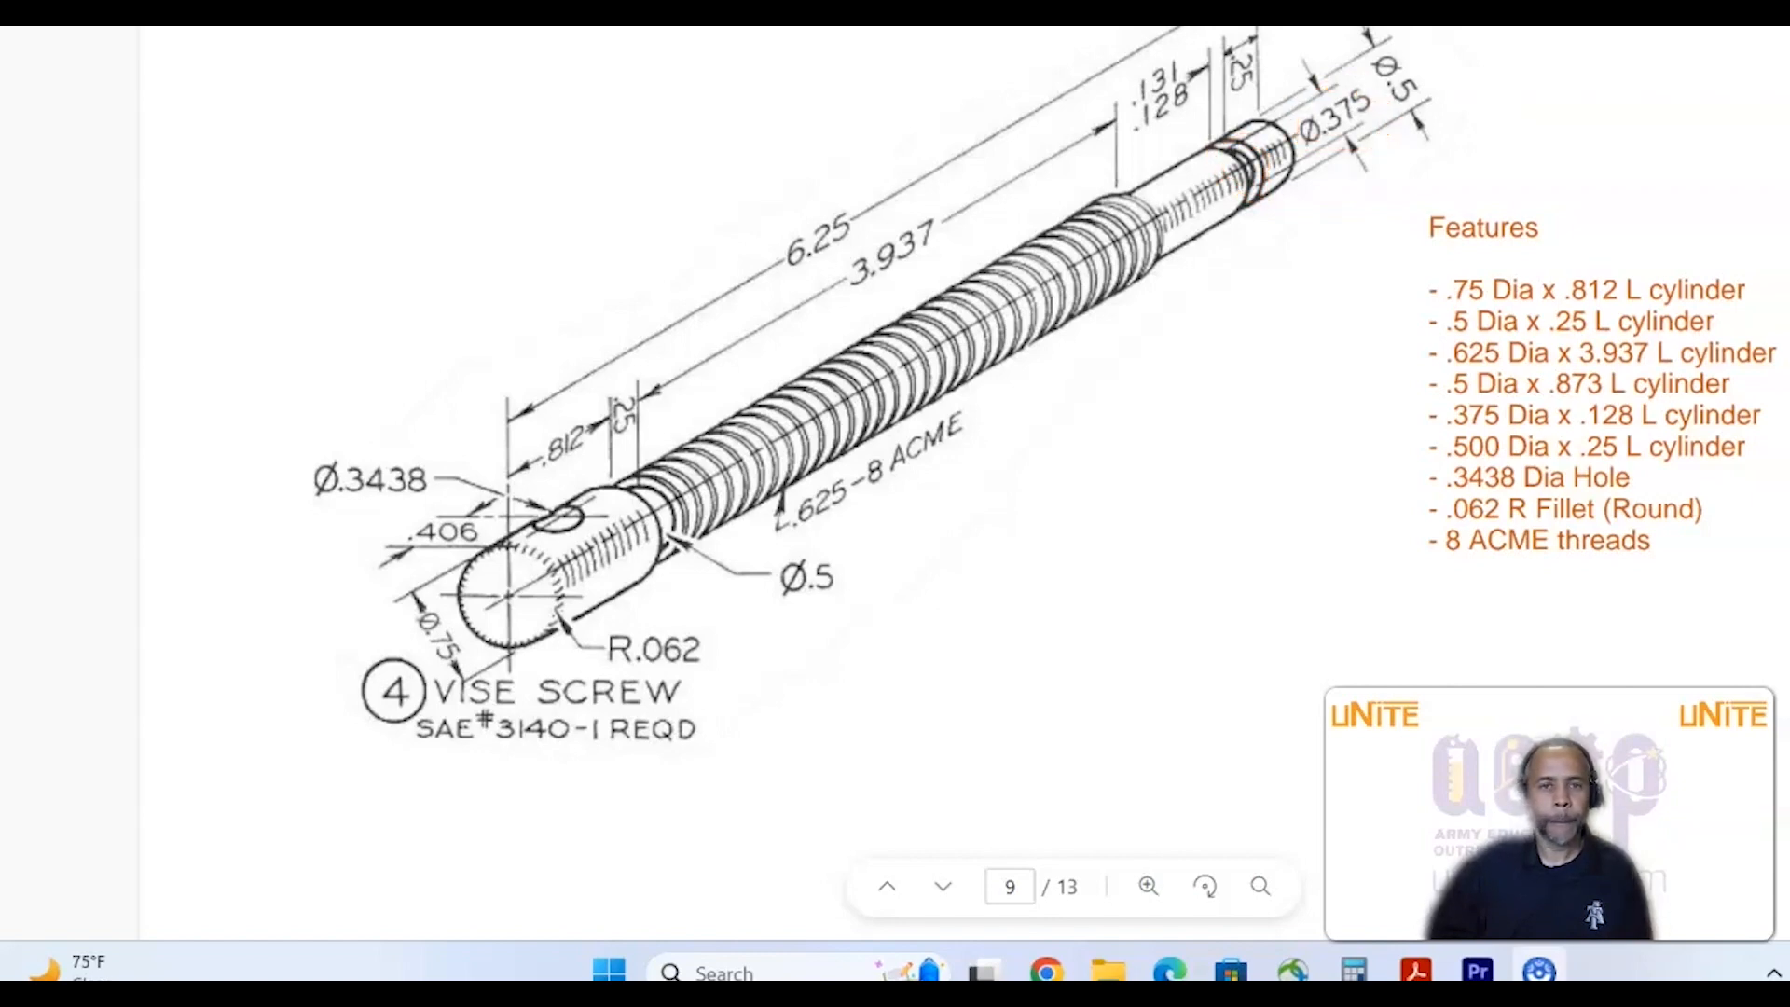
key(alt+Tab)
click(304, 87)
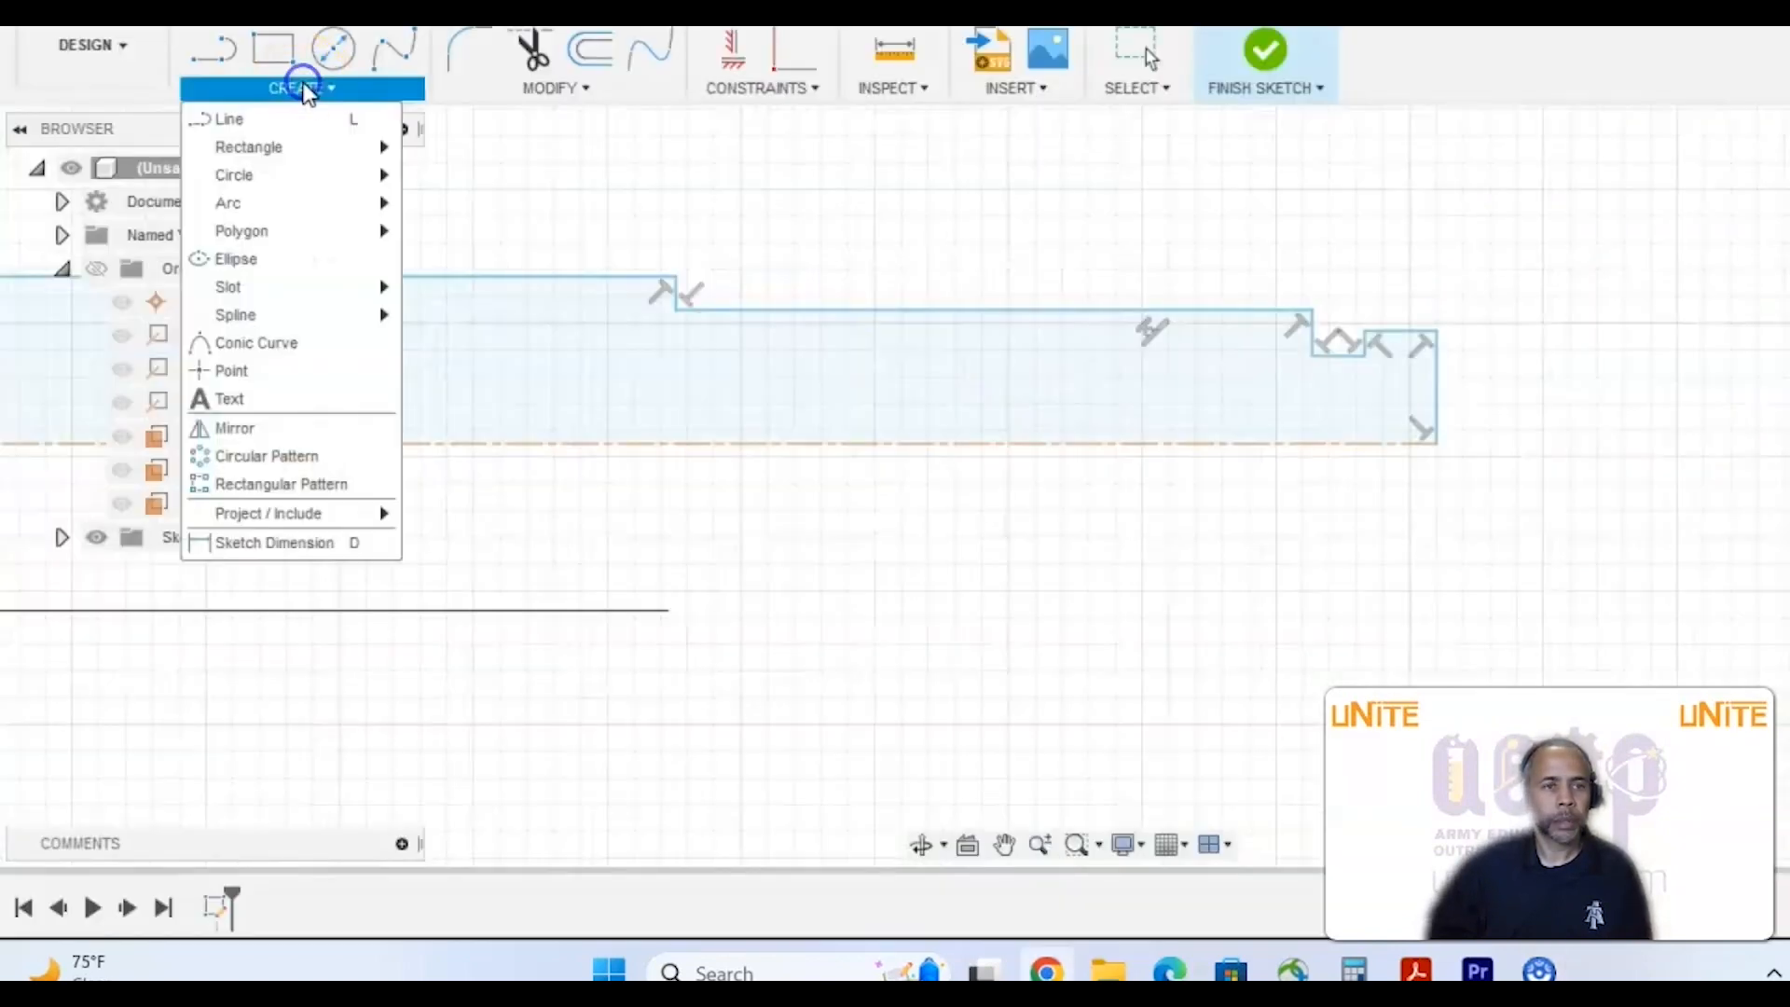
click(329, 543)
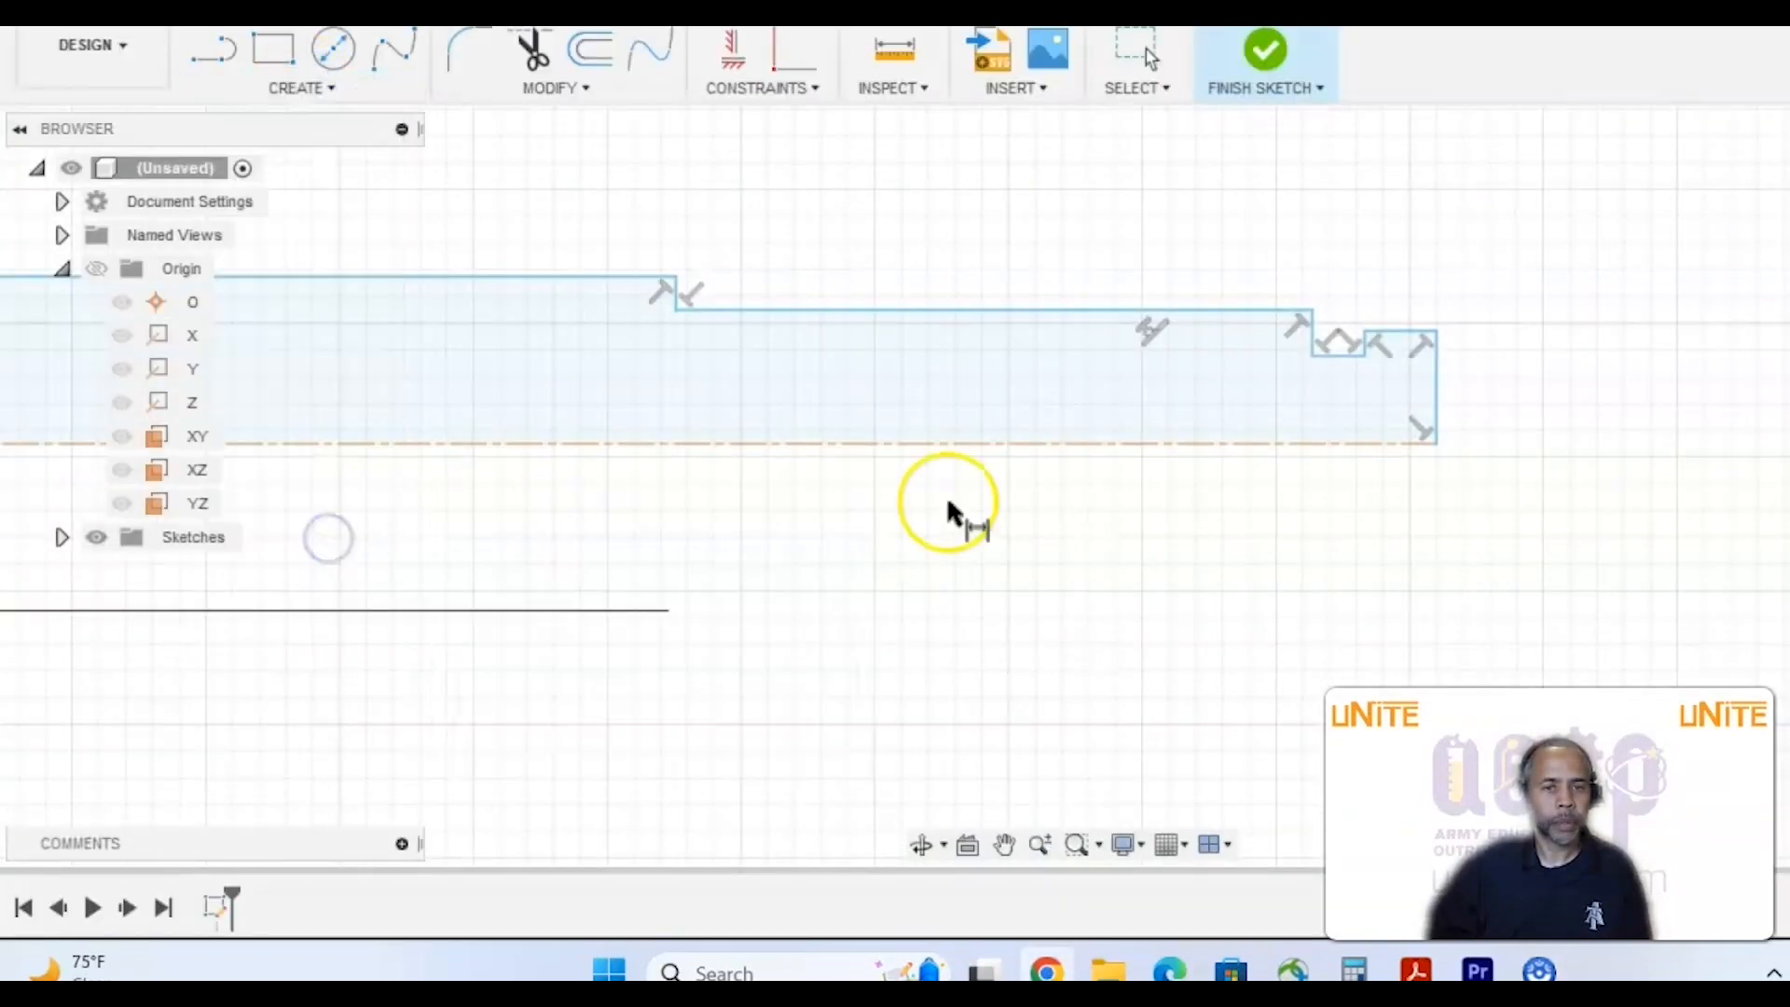
click(1340, 364)
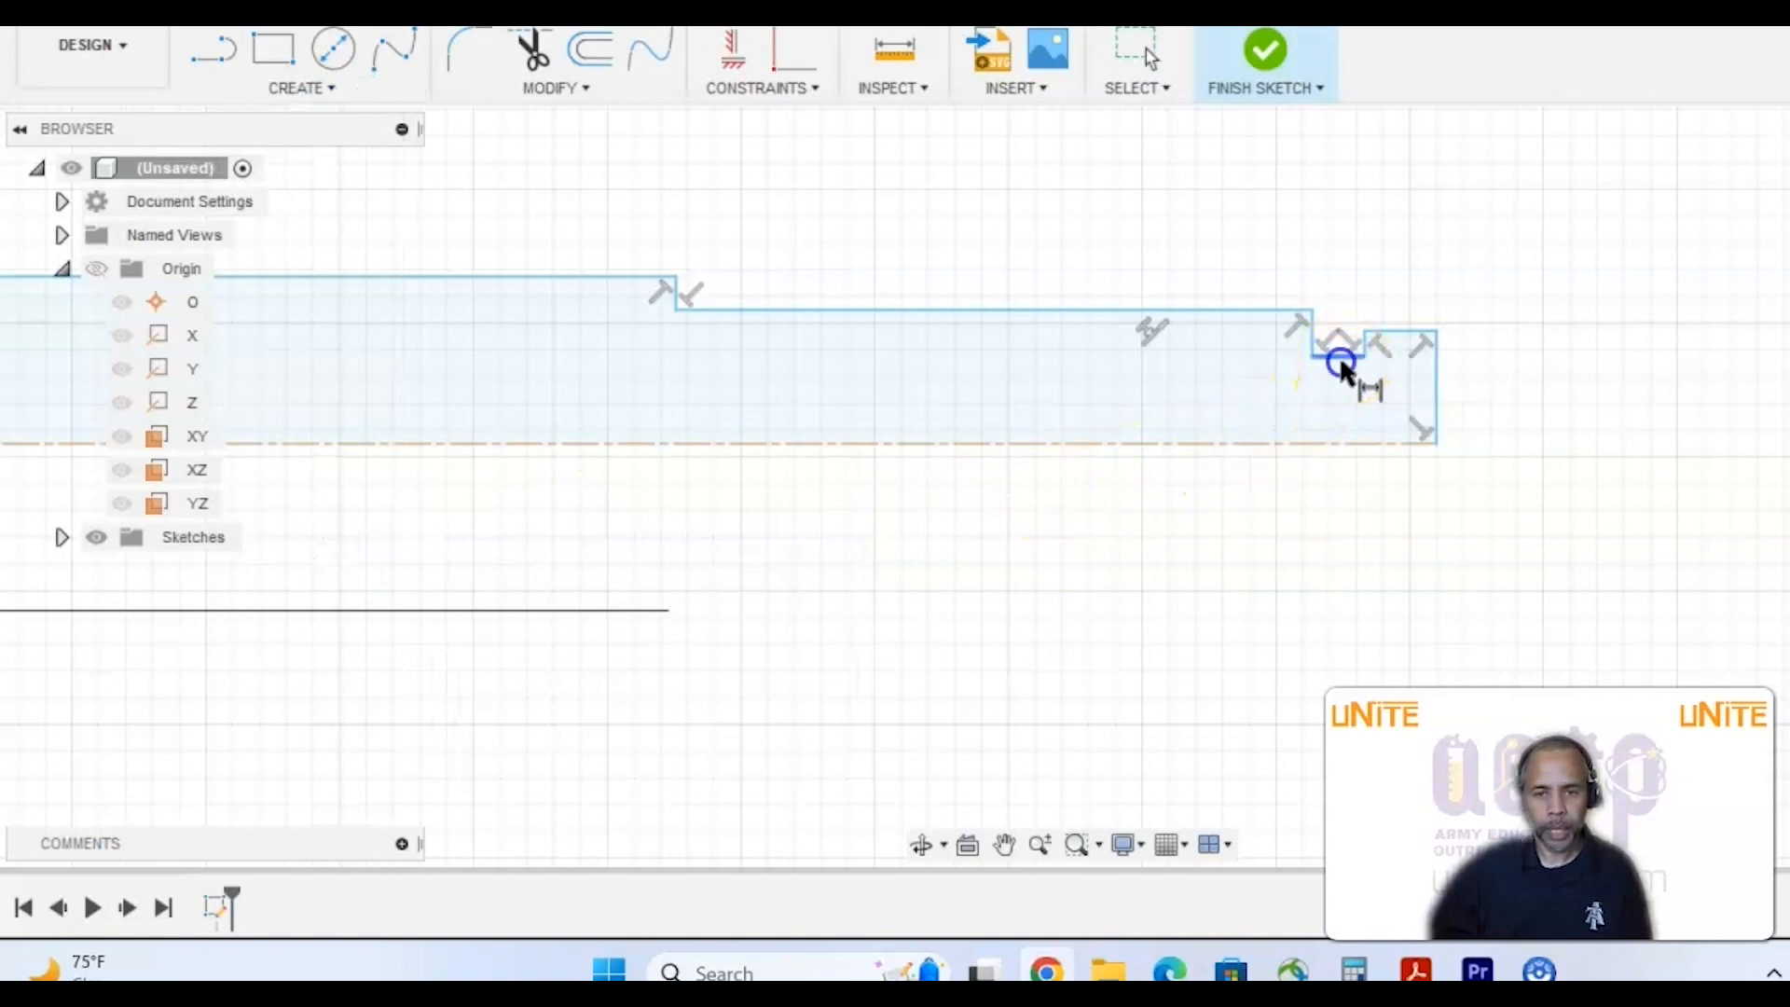
click(1335, 444)
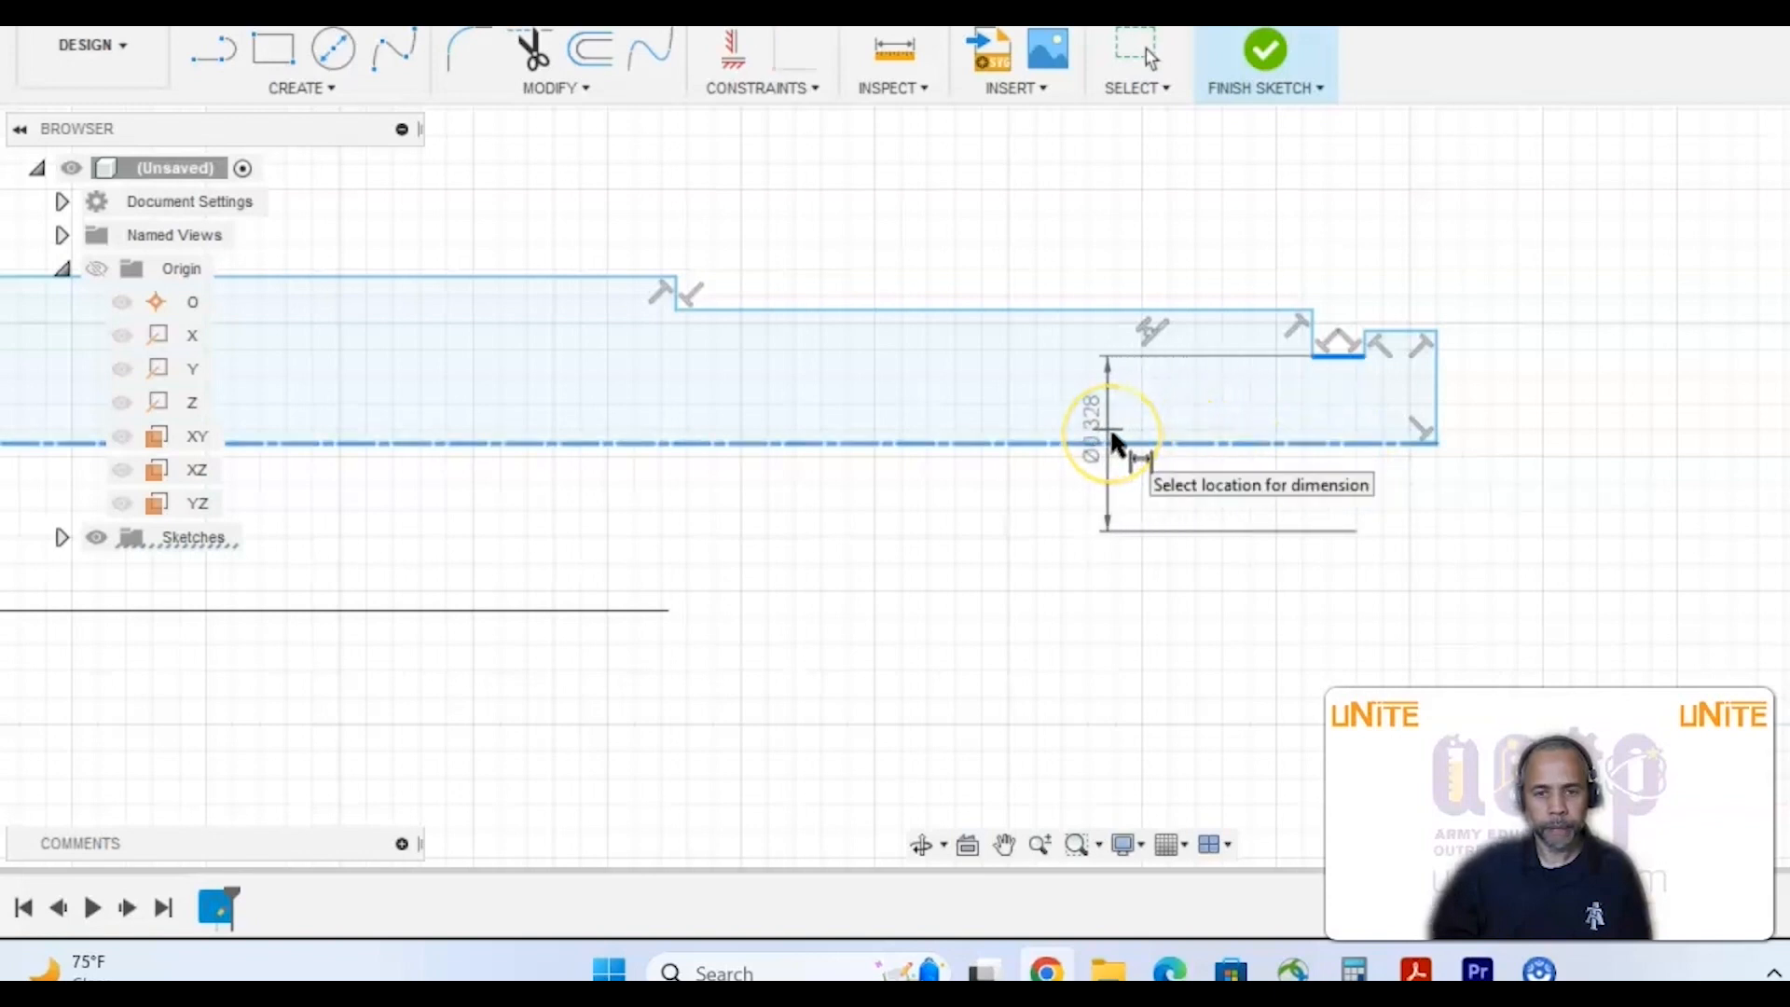
click(1531, 444)
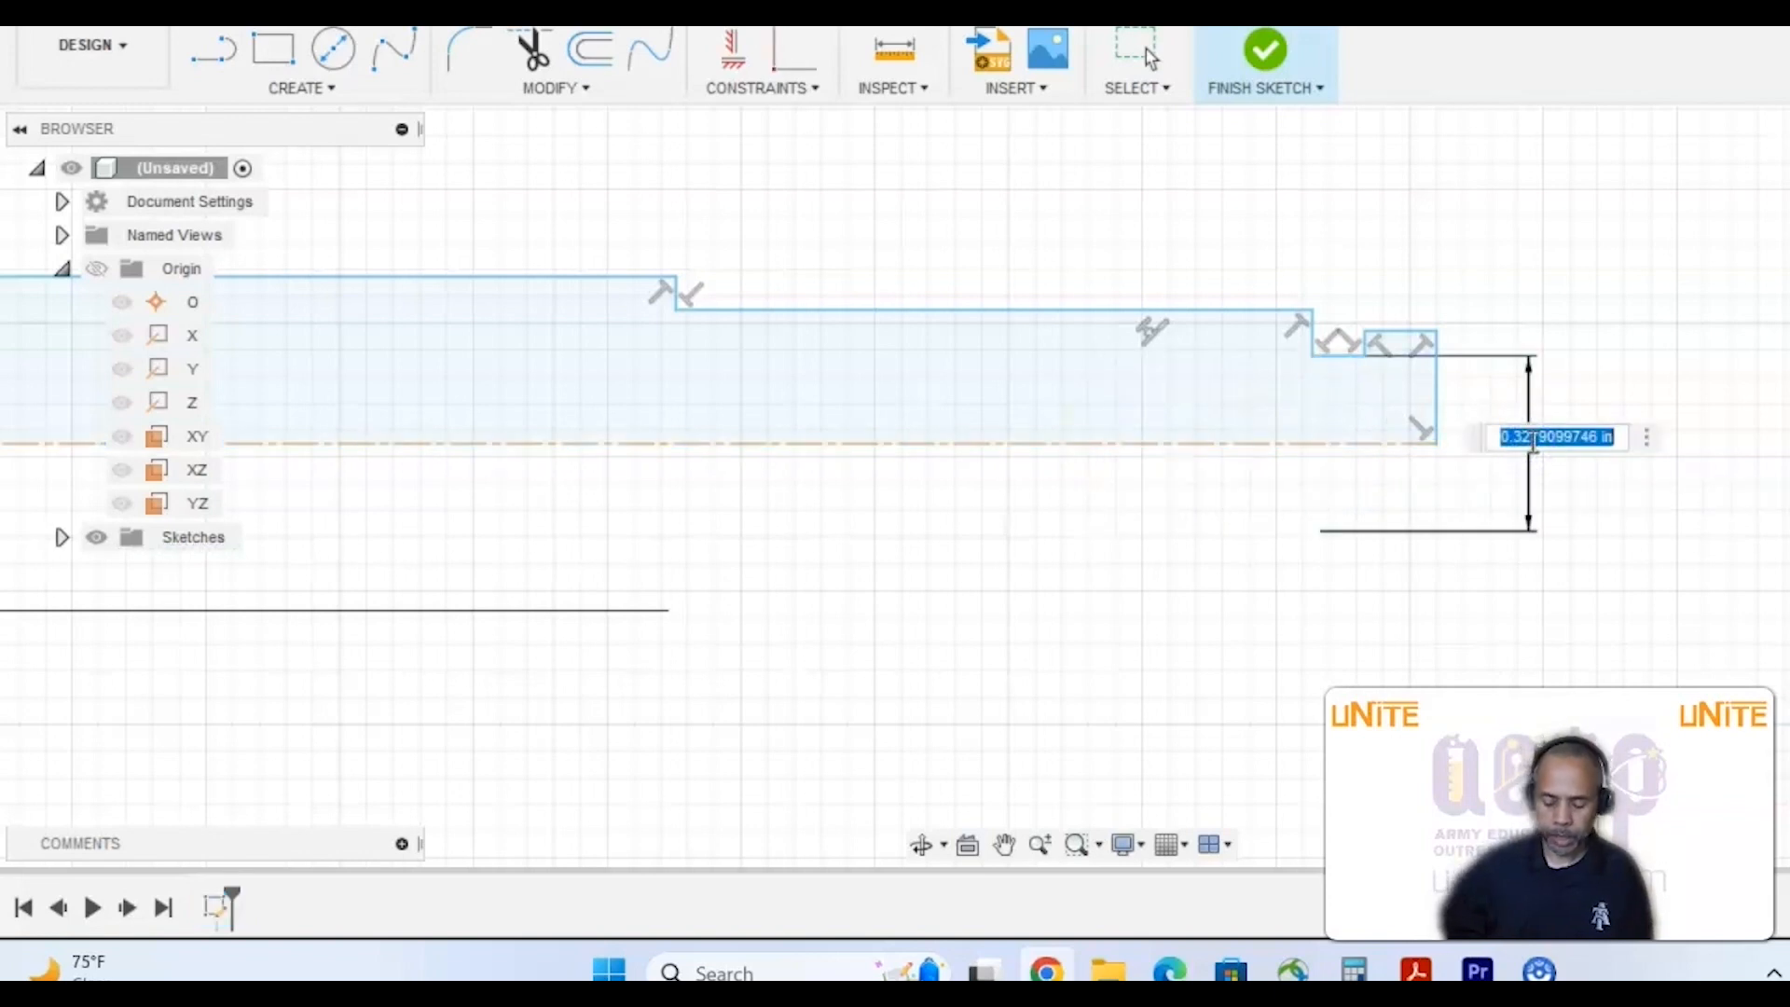
text(375)
key(Return)
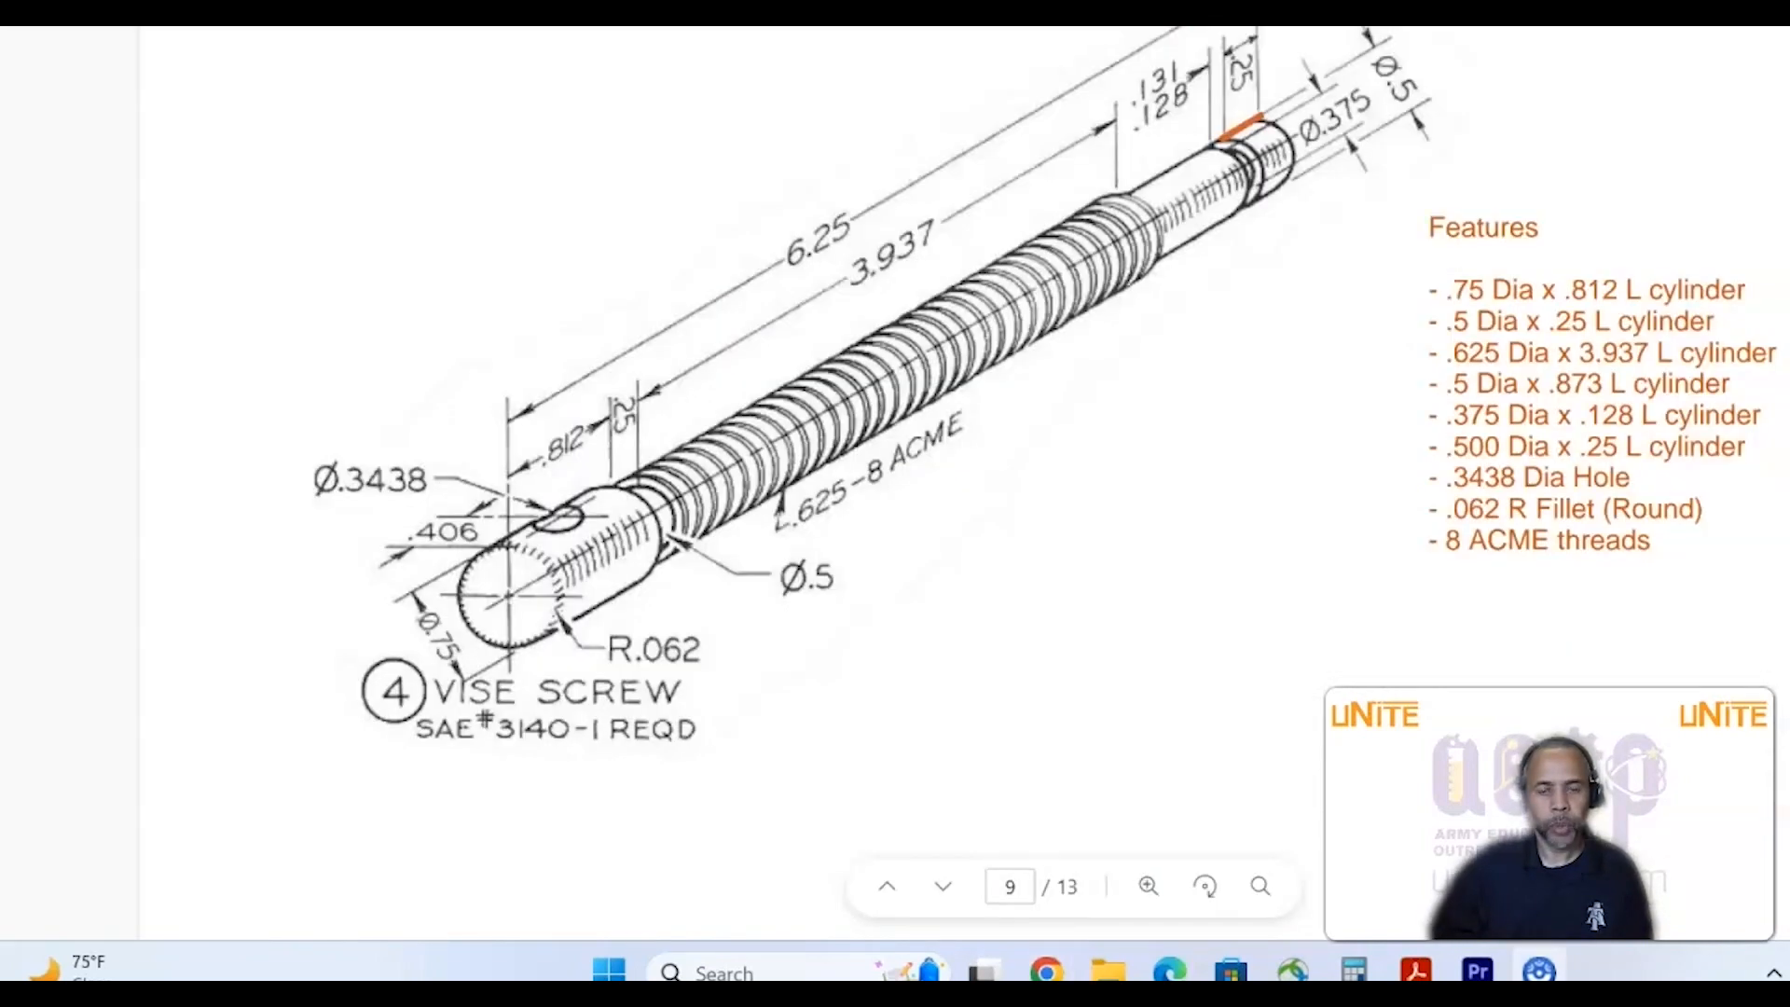
- Make the top line of the shaft's short end segment collinear with the top line of the cylinder before the groove
drag(1196, 155, 1128, 194)
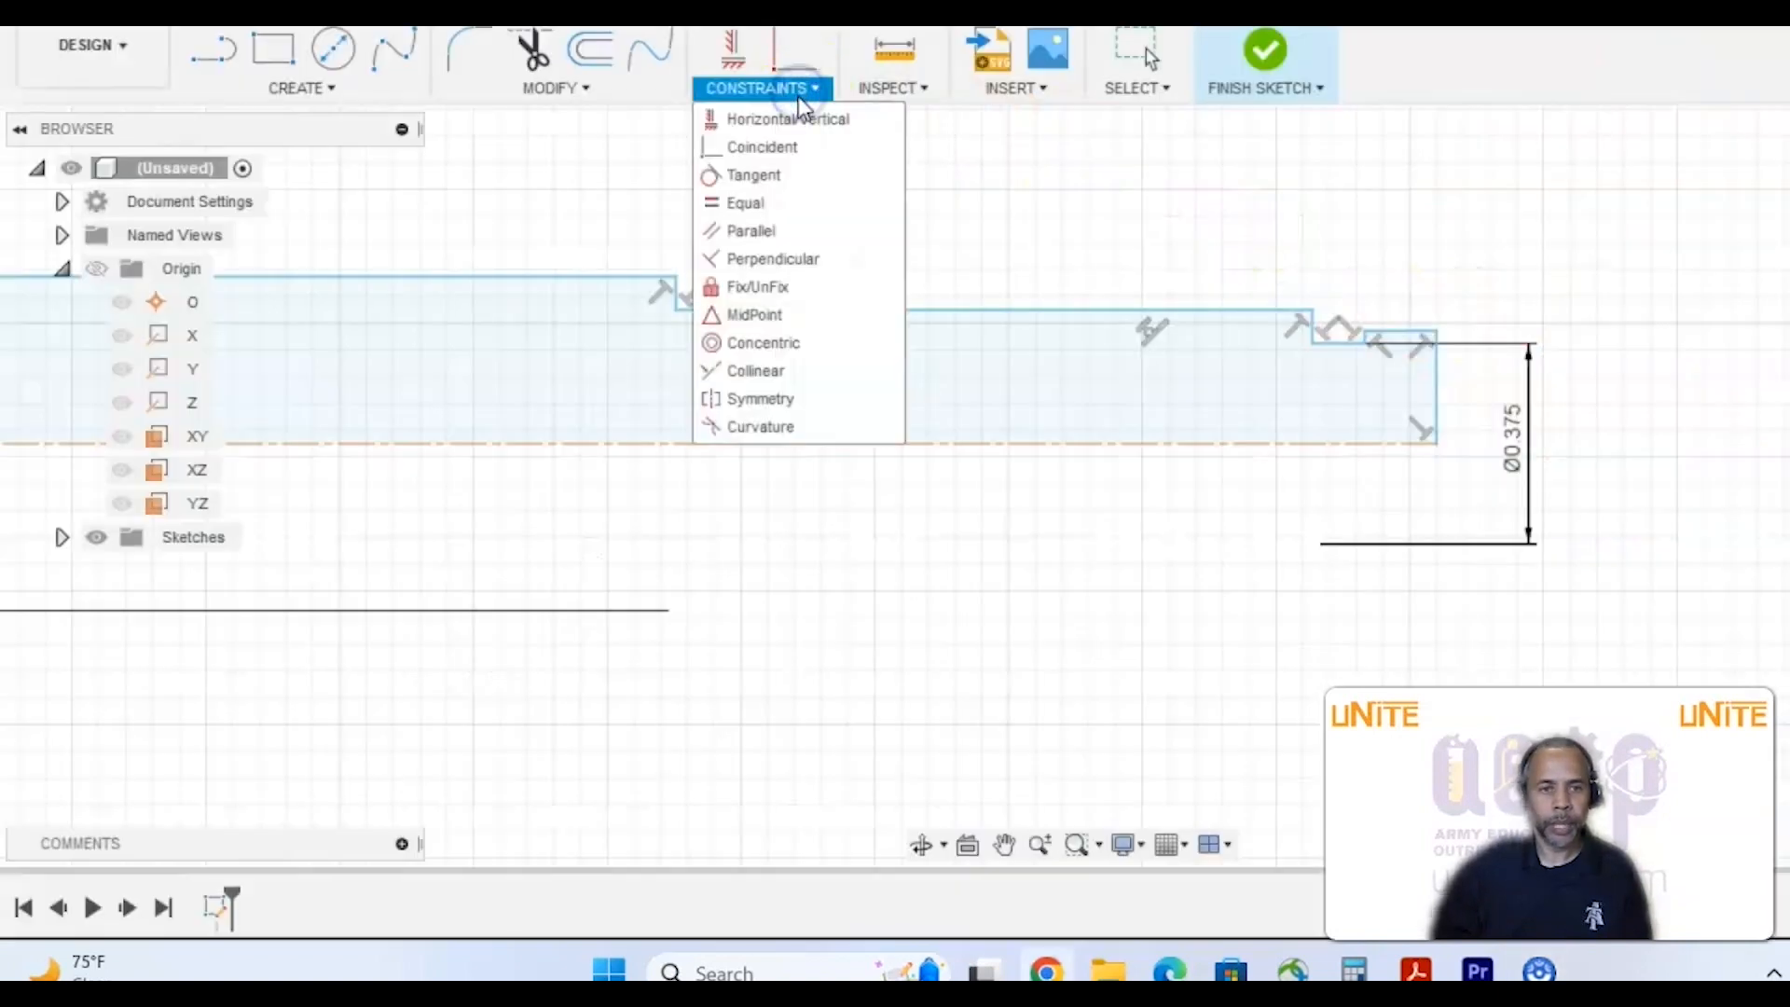
click(757, 371)
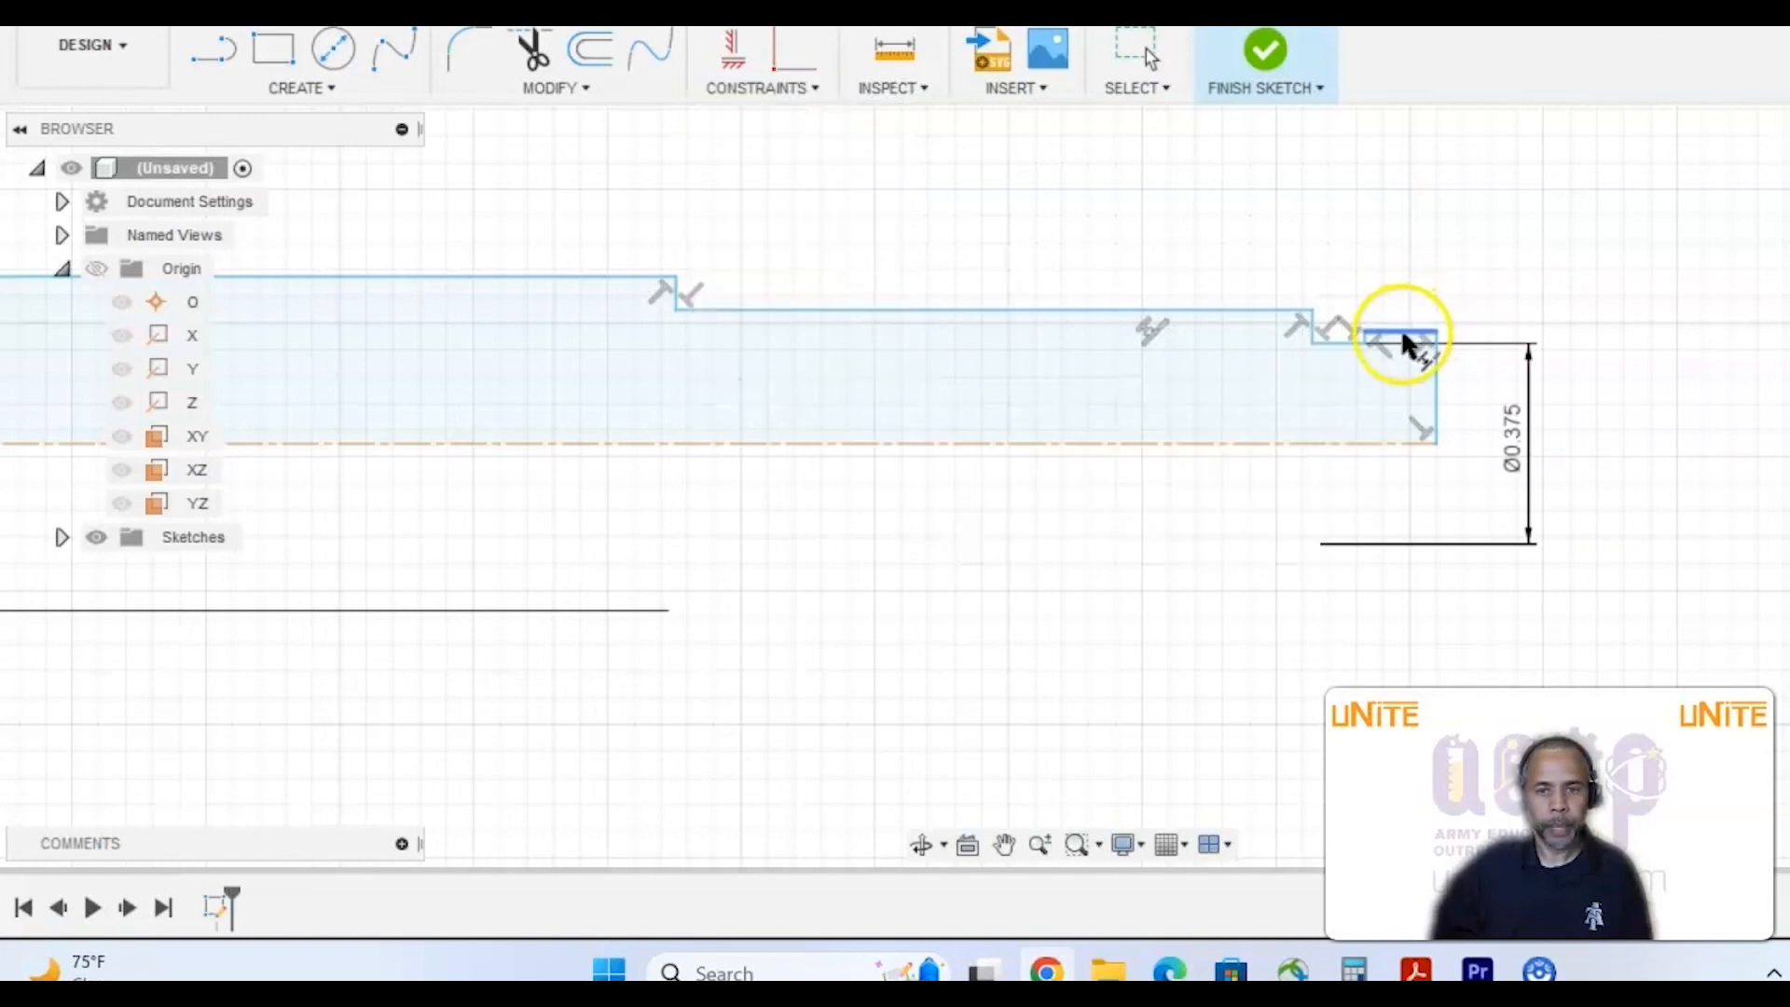
click(1401, 334)
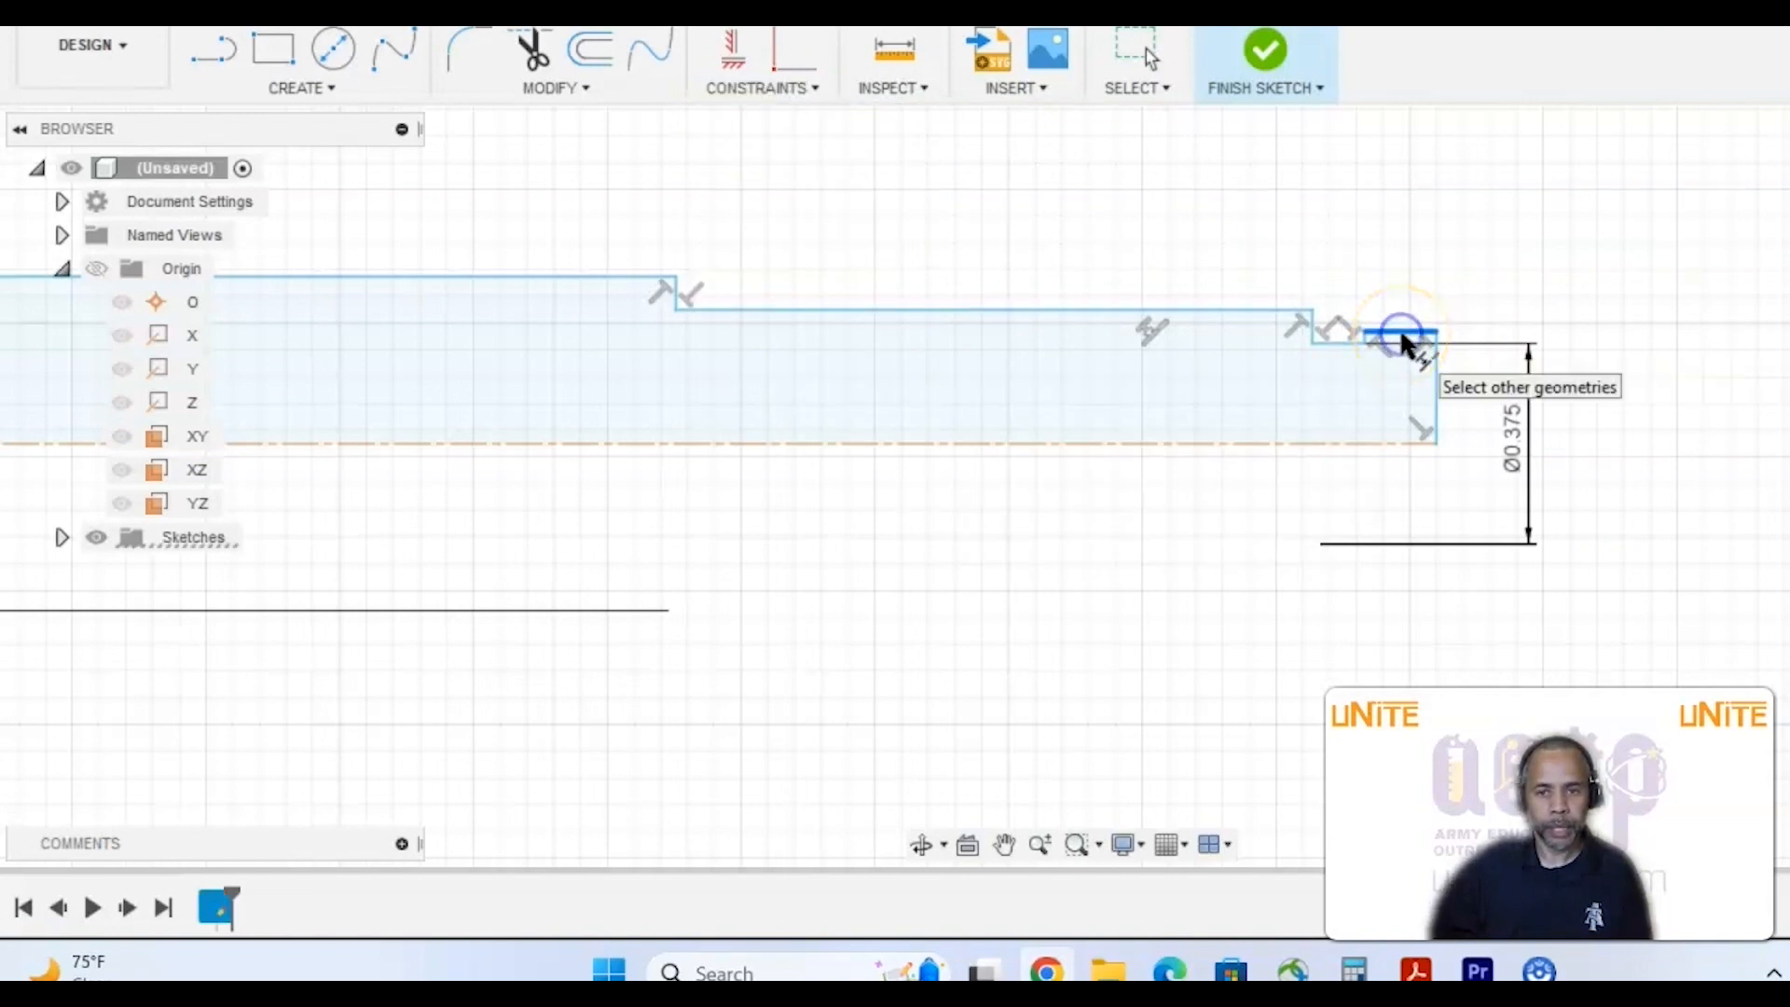
click(1044, 310)
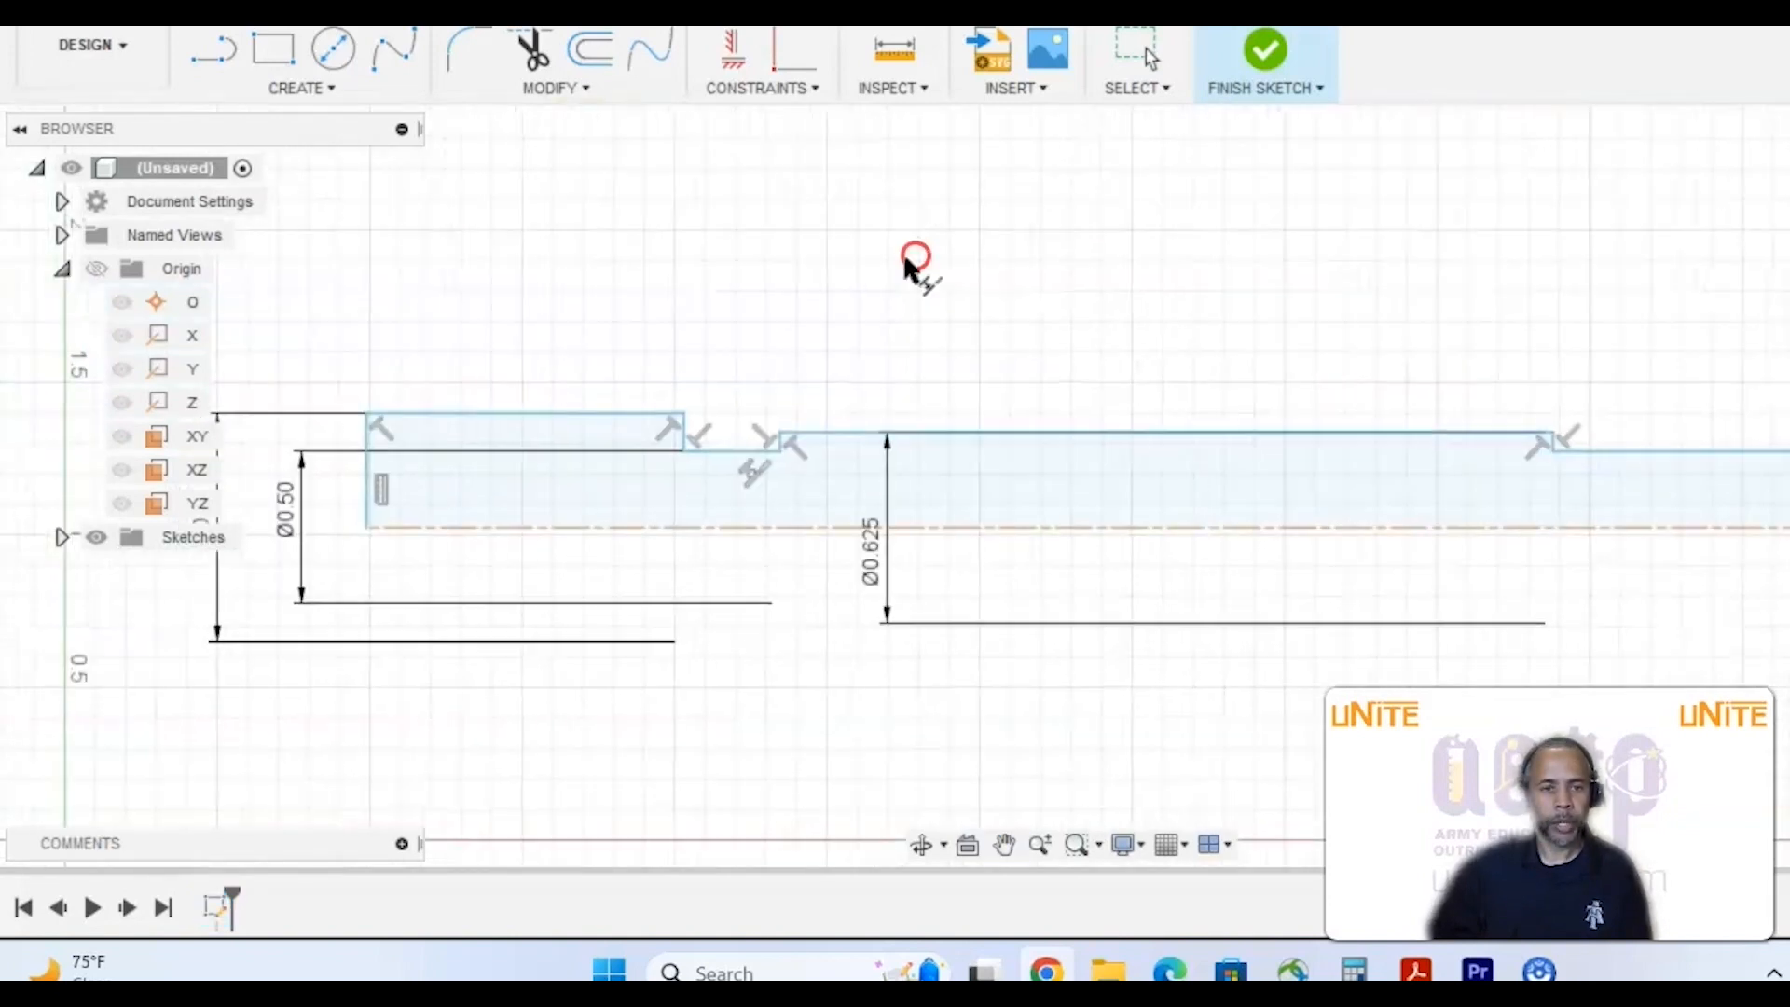
- Dimension the length of the 0.75 diameter head segment to 0.812 in above the profile
scroll(874, 279, down, 3)
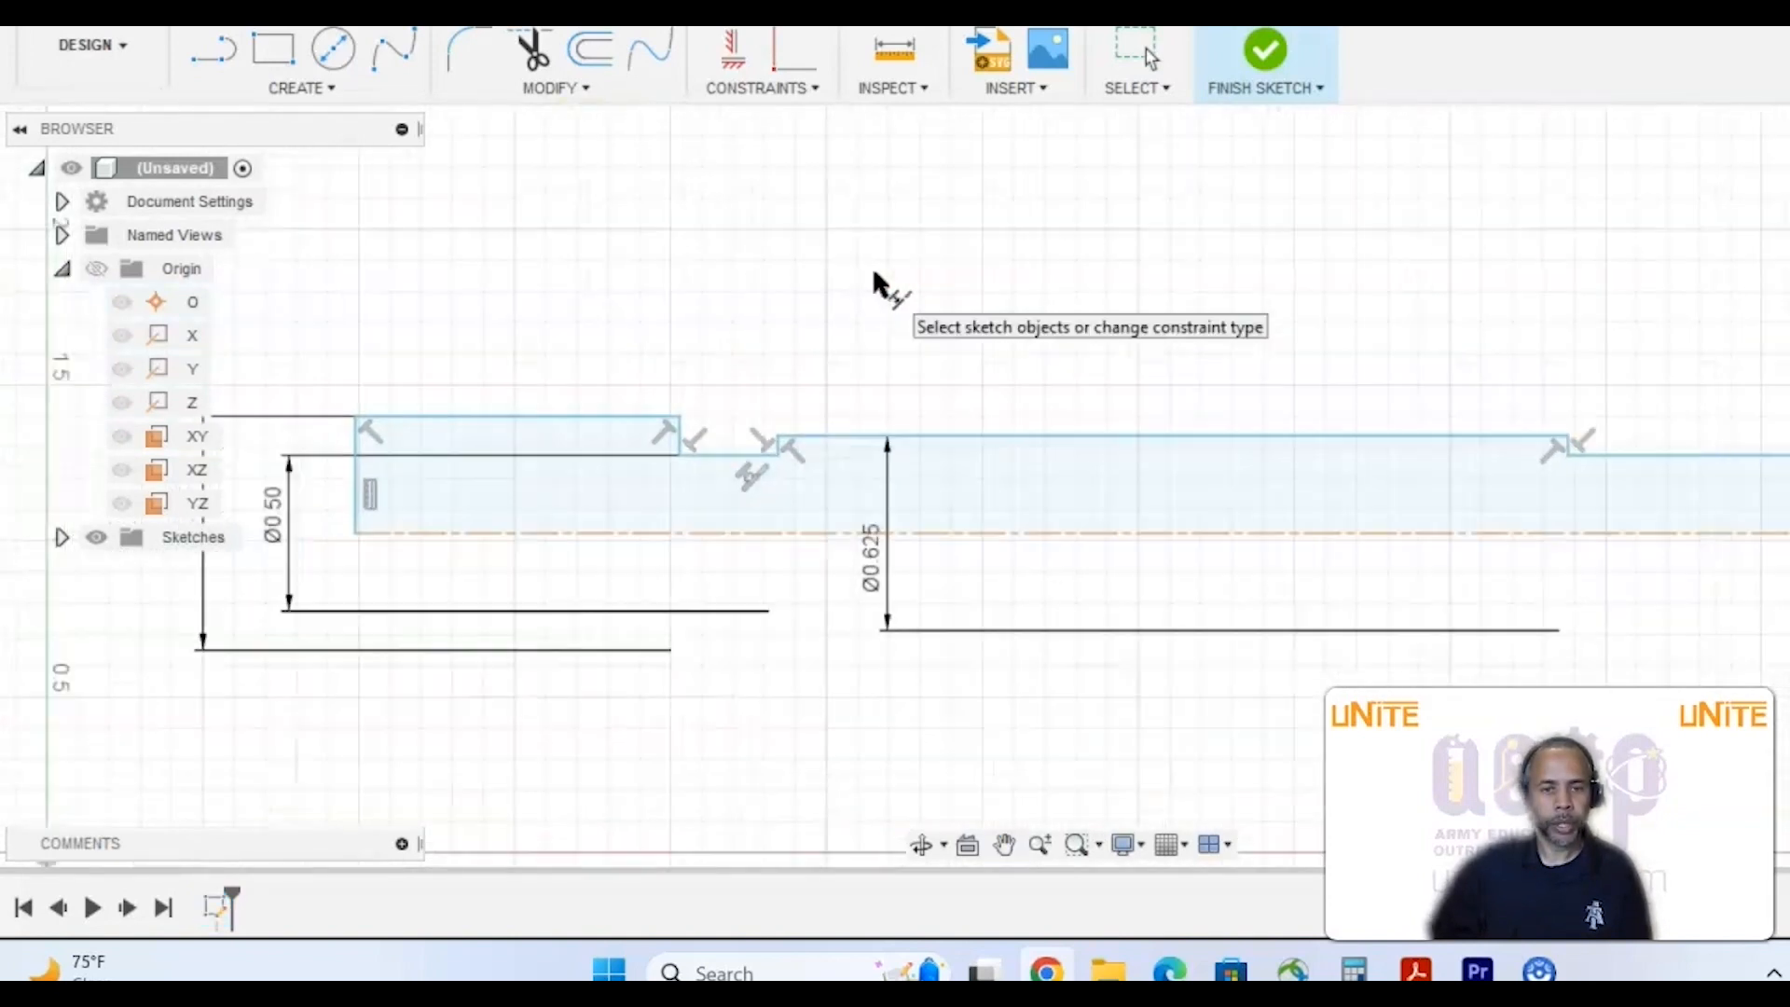
middle_drag(980, 289, 866, 257)
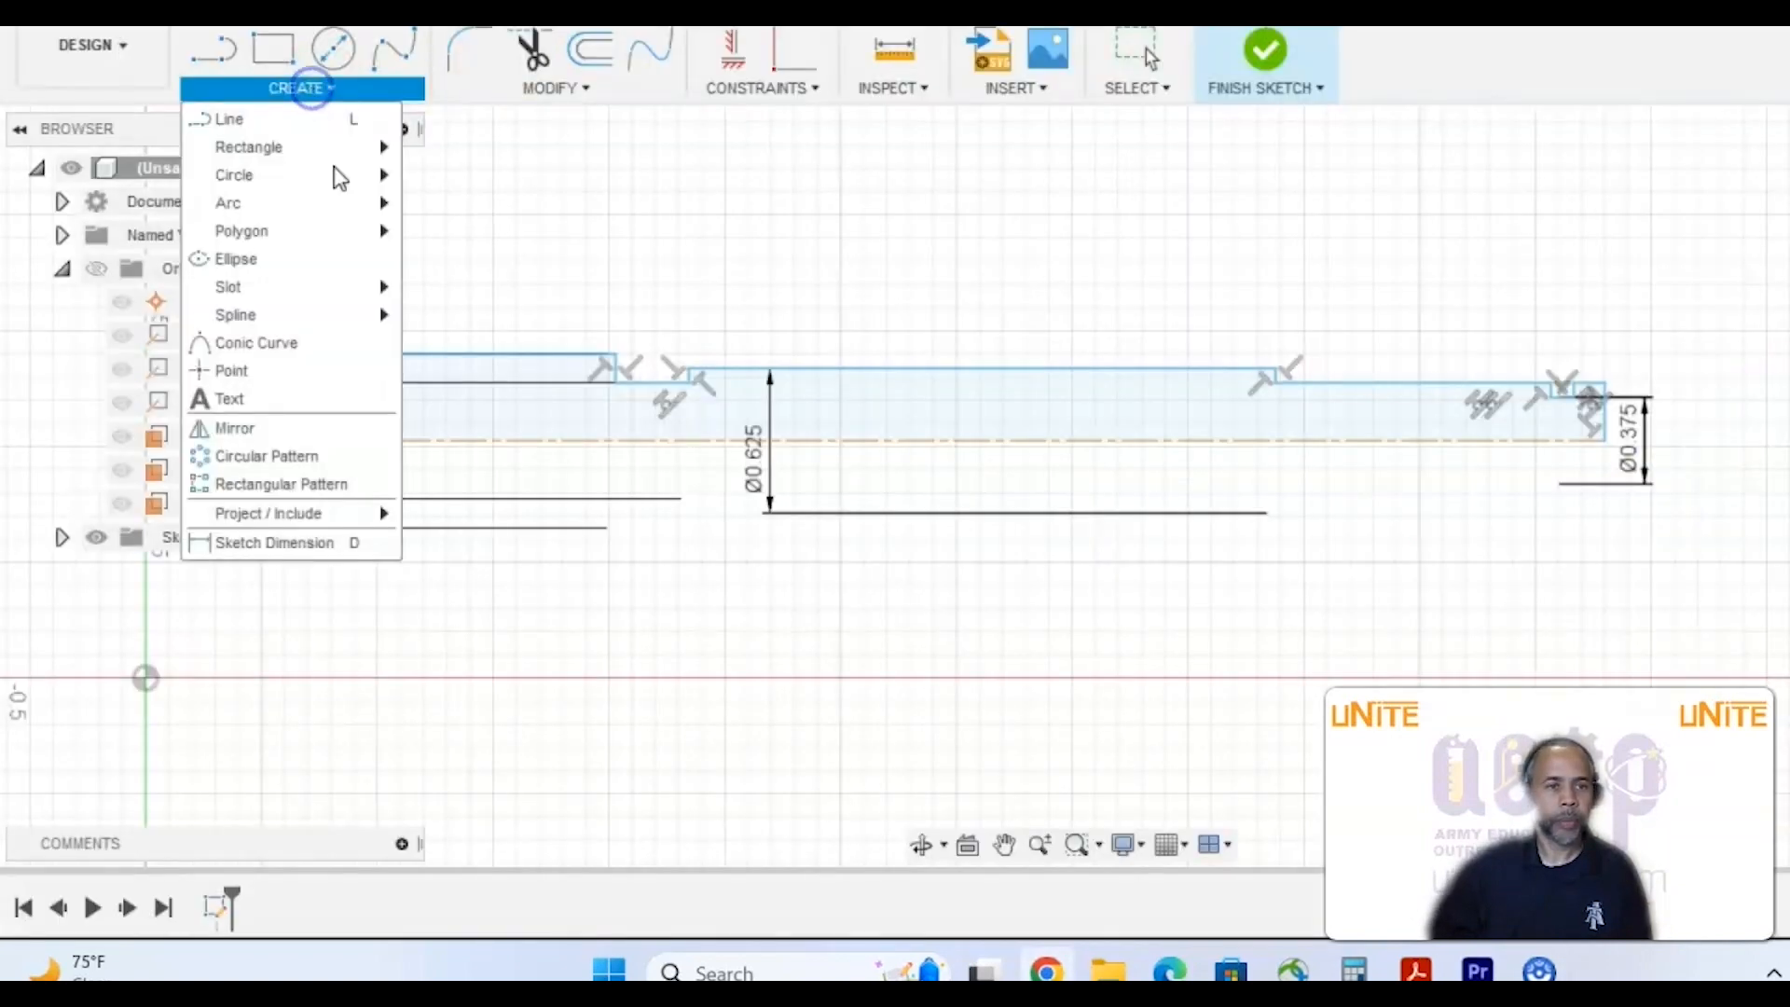
click(308, 550)
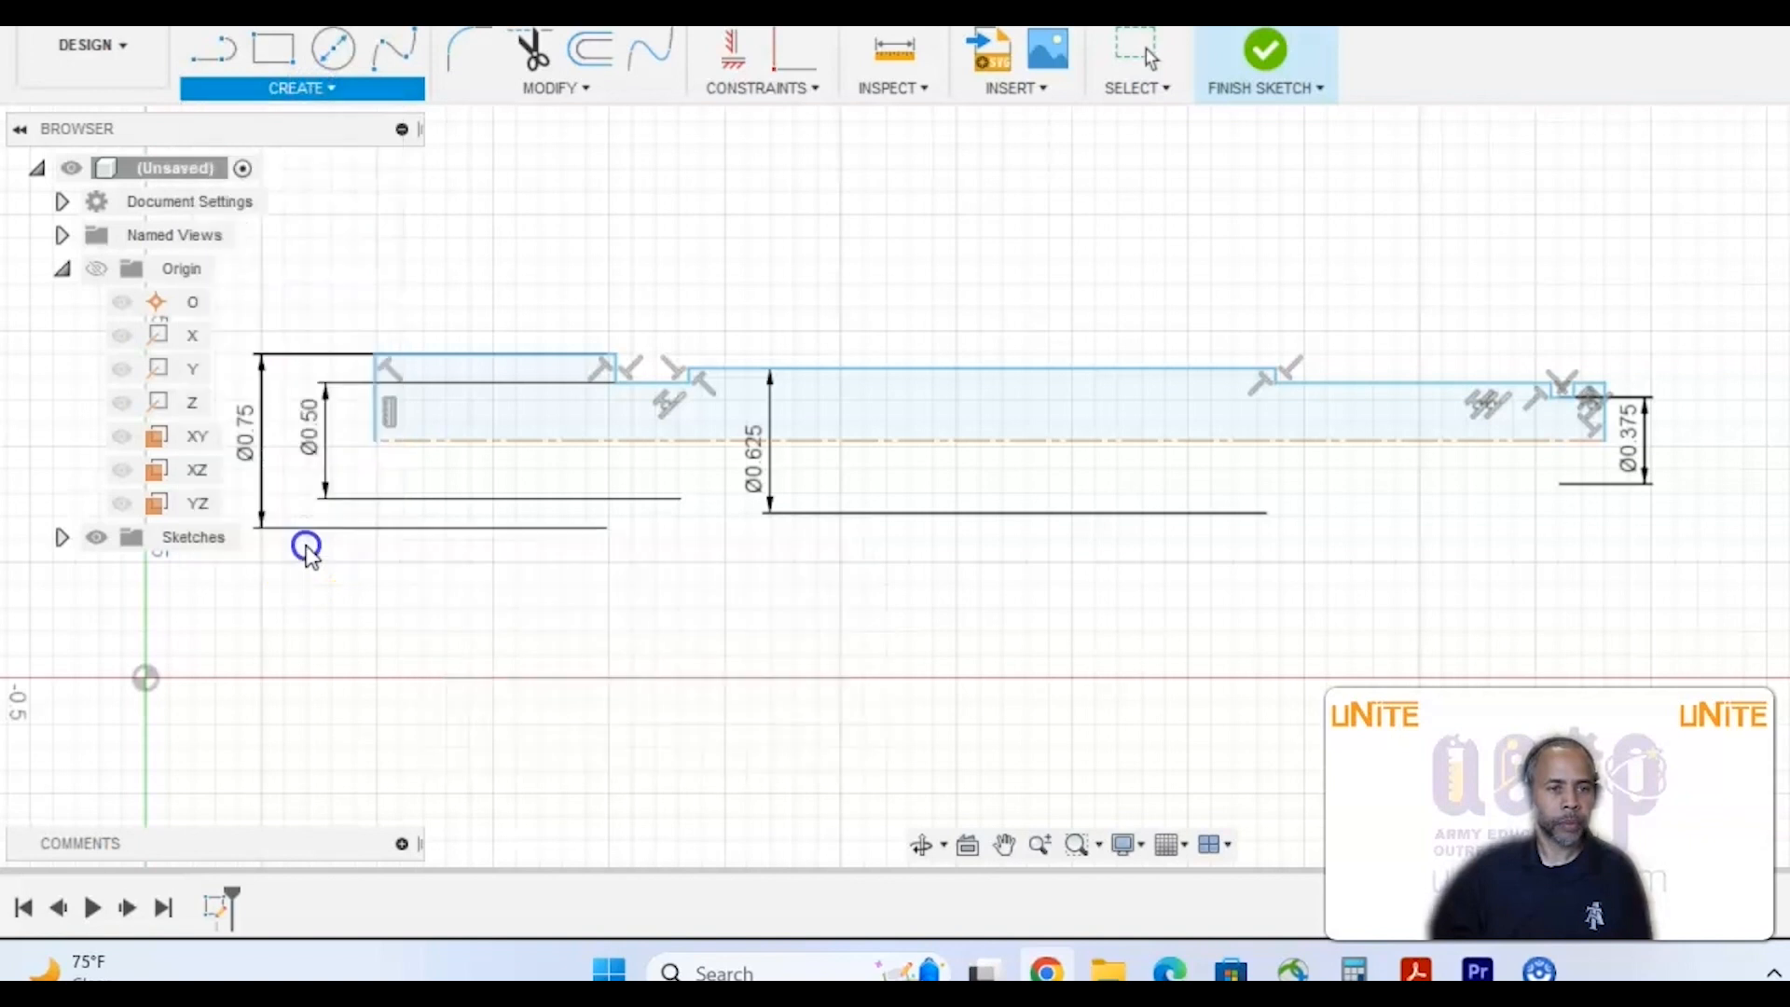
click(483, 365)
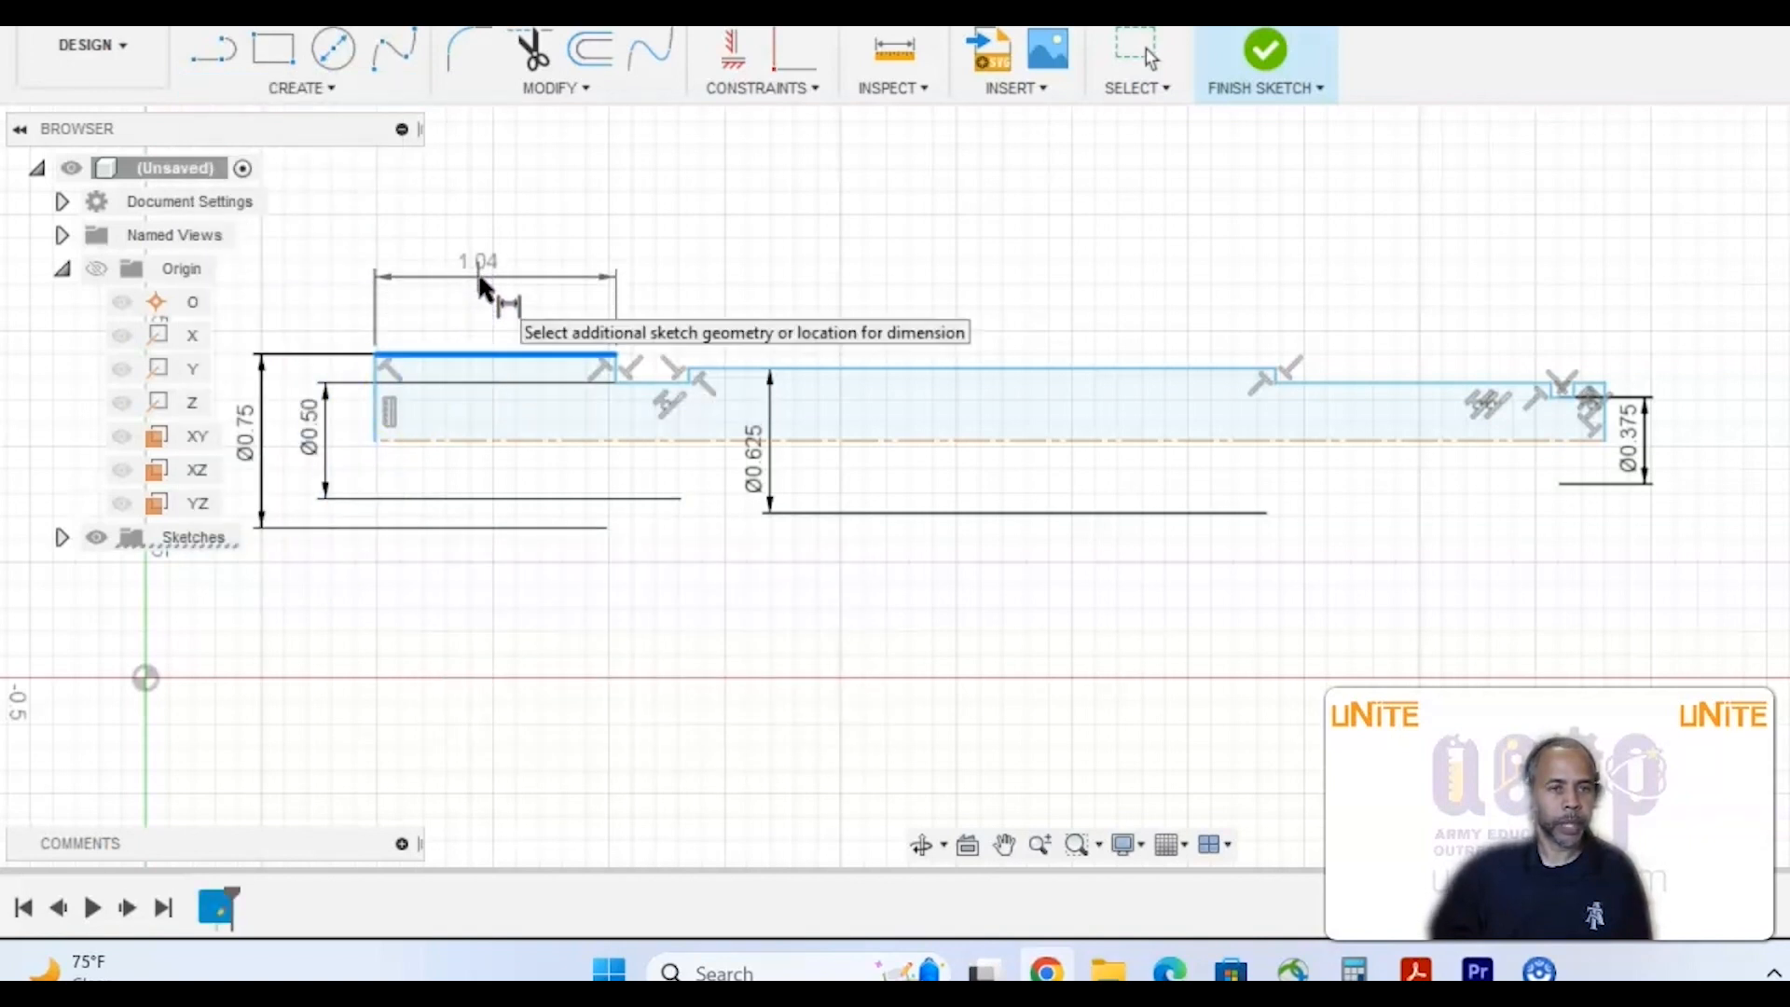
click(478, 277)
text(.812)
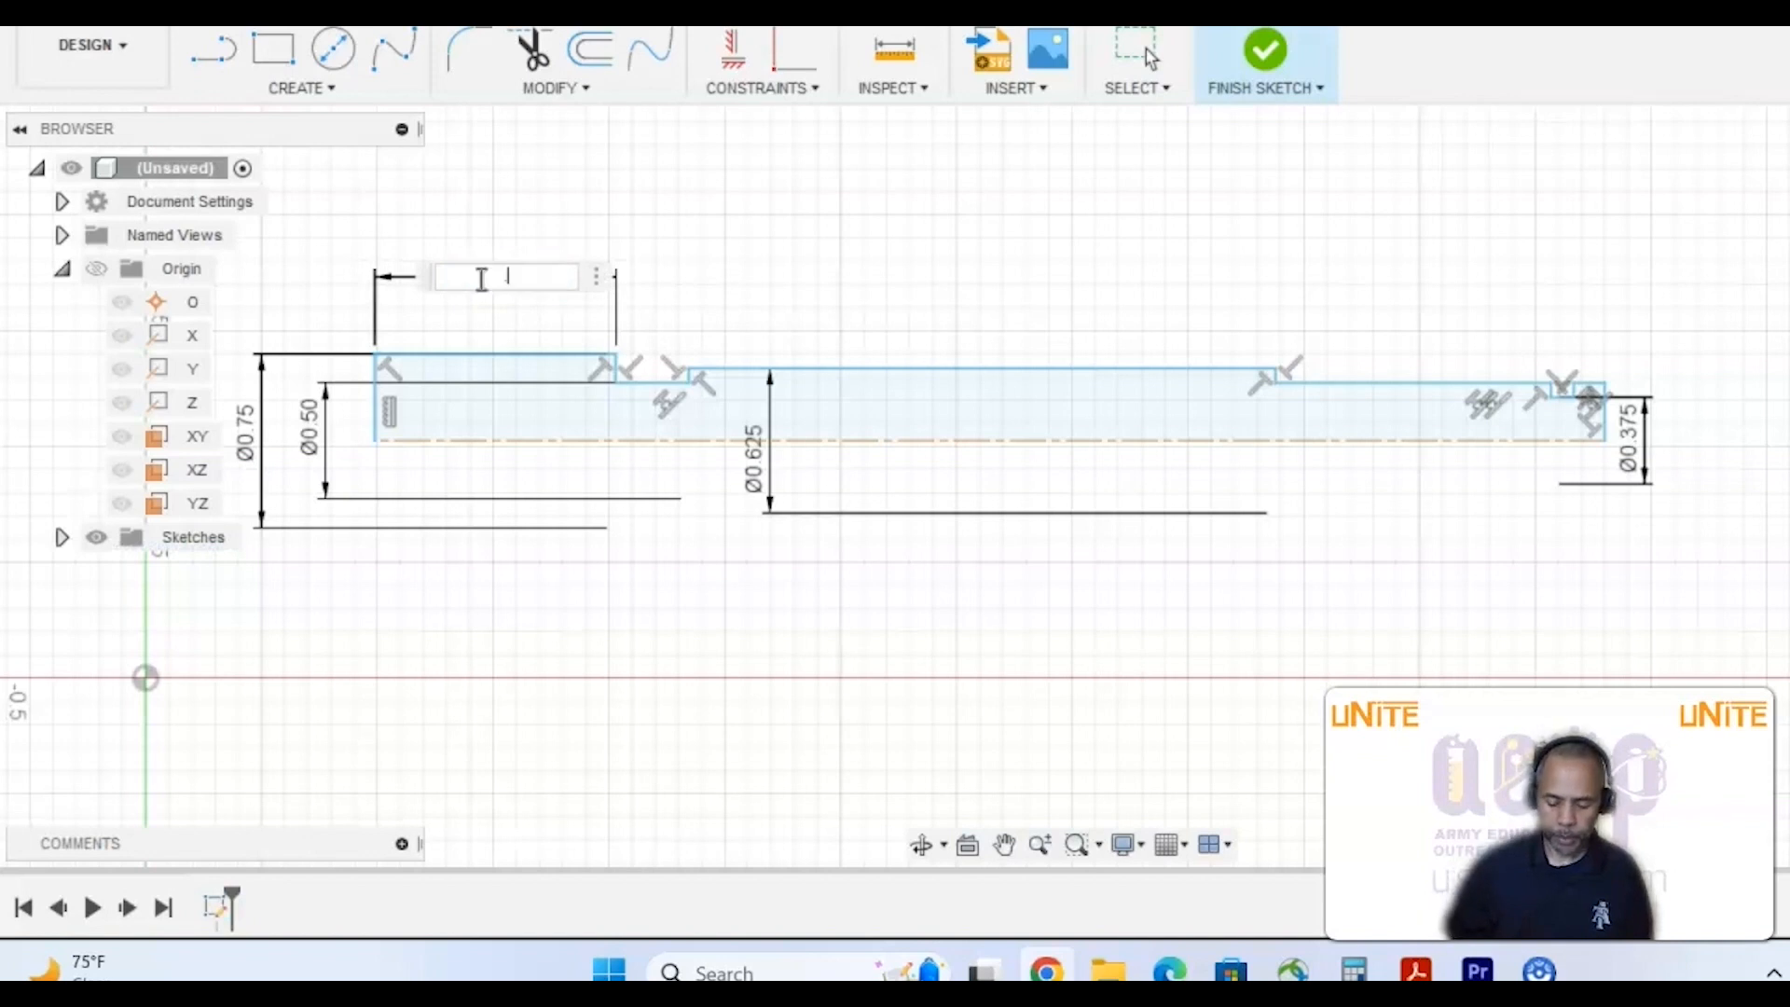
key(Return)
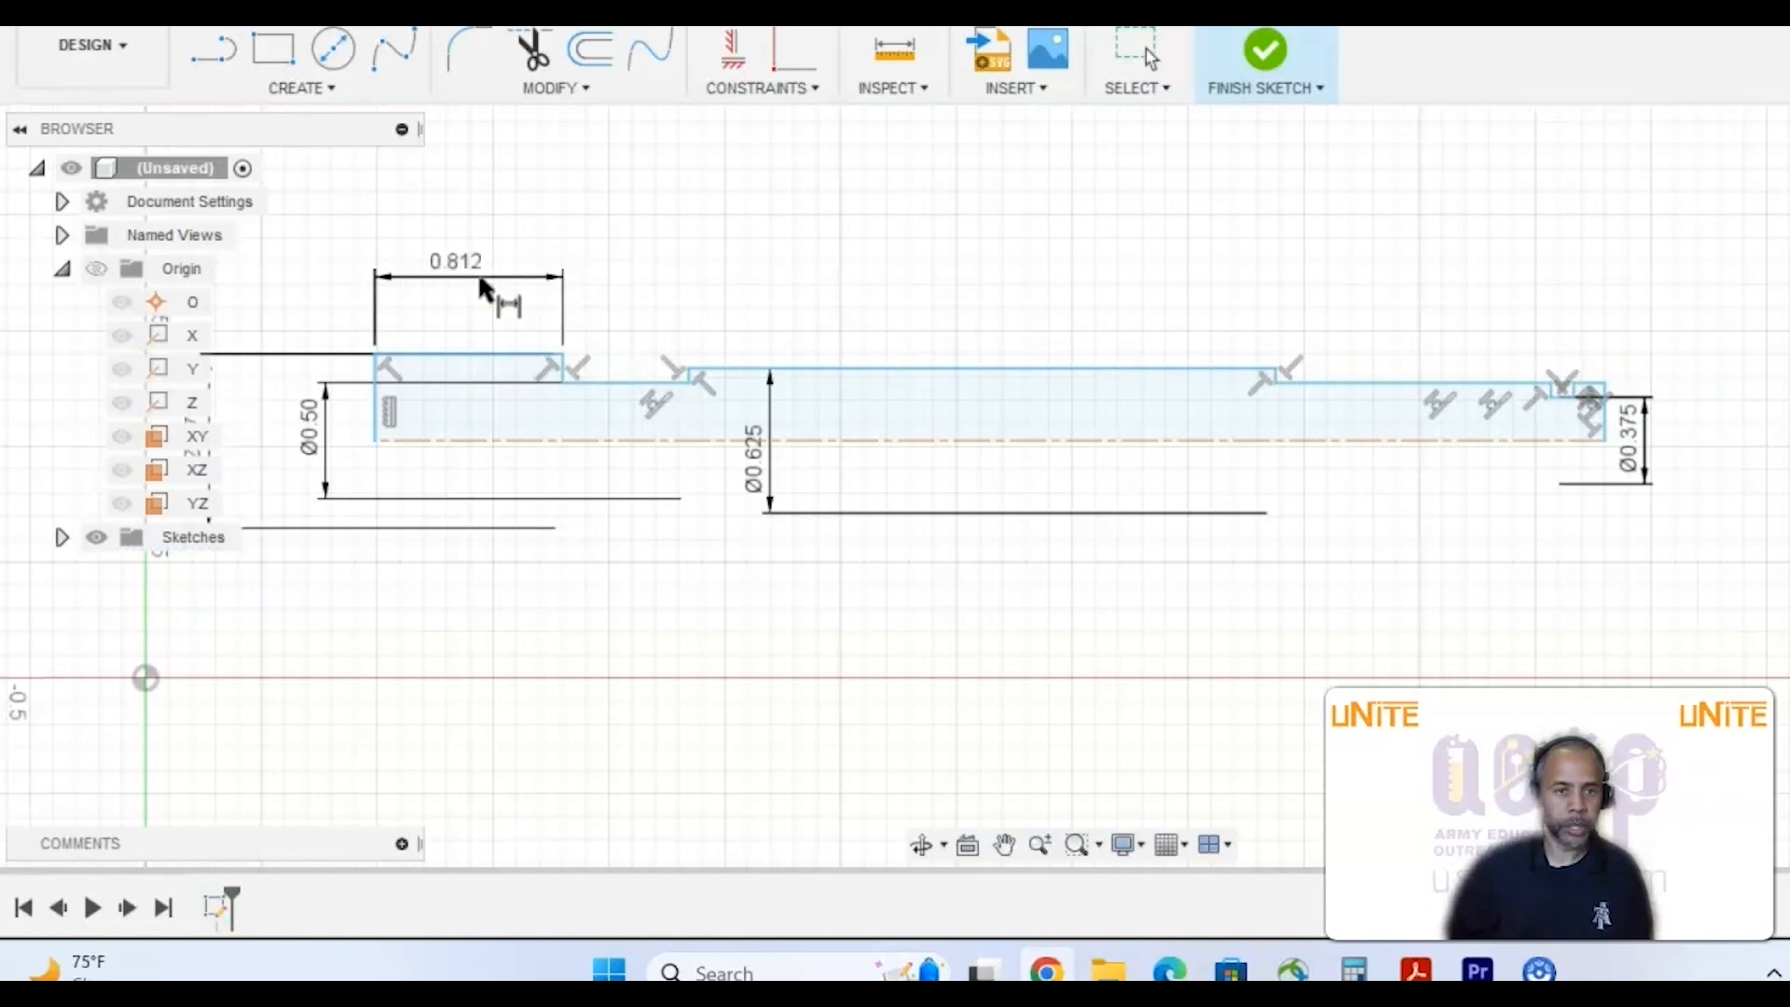
- Check the neck length on the vise screw drawing and dimension the 0.50 diameter neck beside the head to 0.25 in long
key(alt+Tab)
mouse_move(641, 380)
mouse_down()
mouse_move(585, 443)
mouse_move(655, 440)
mouse_move(651, 386)
mouse_up()
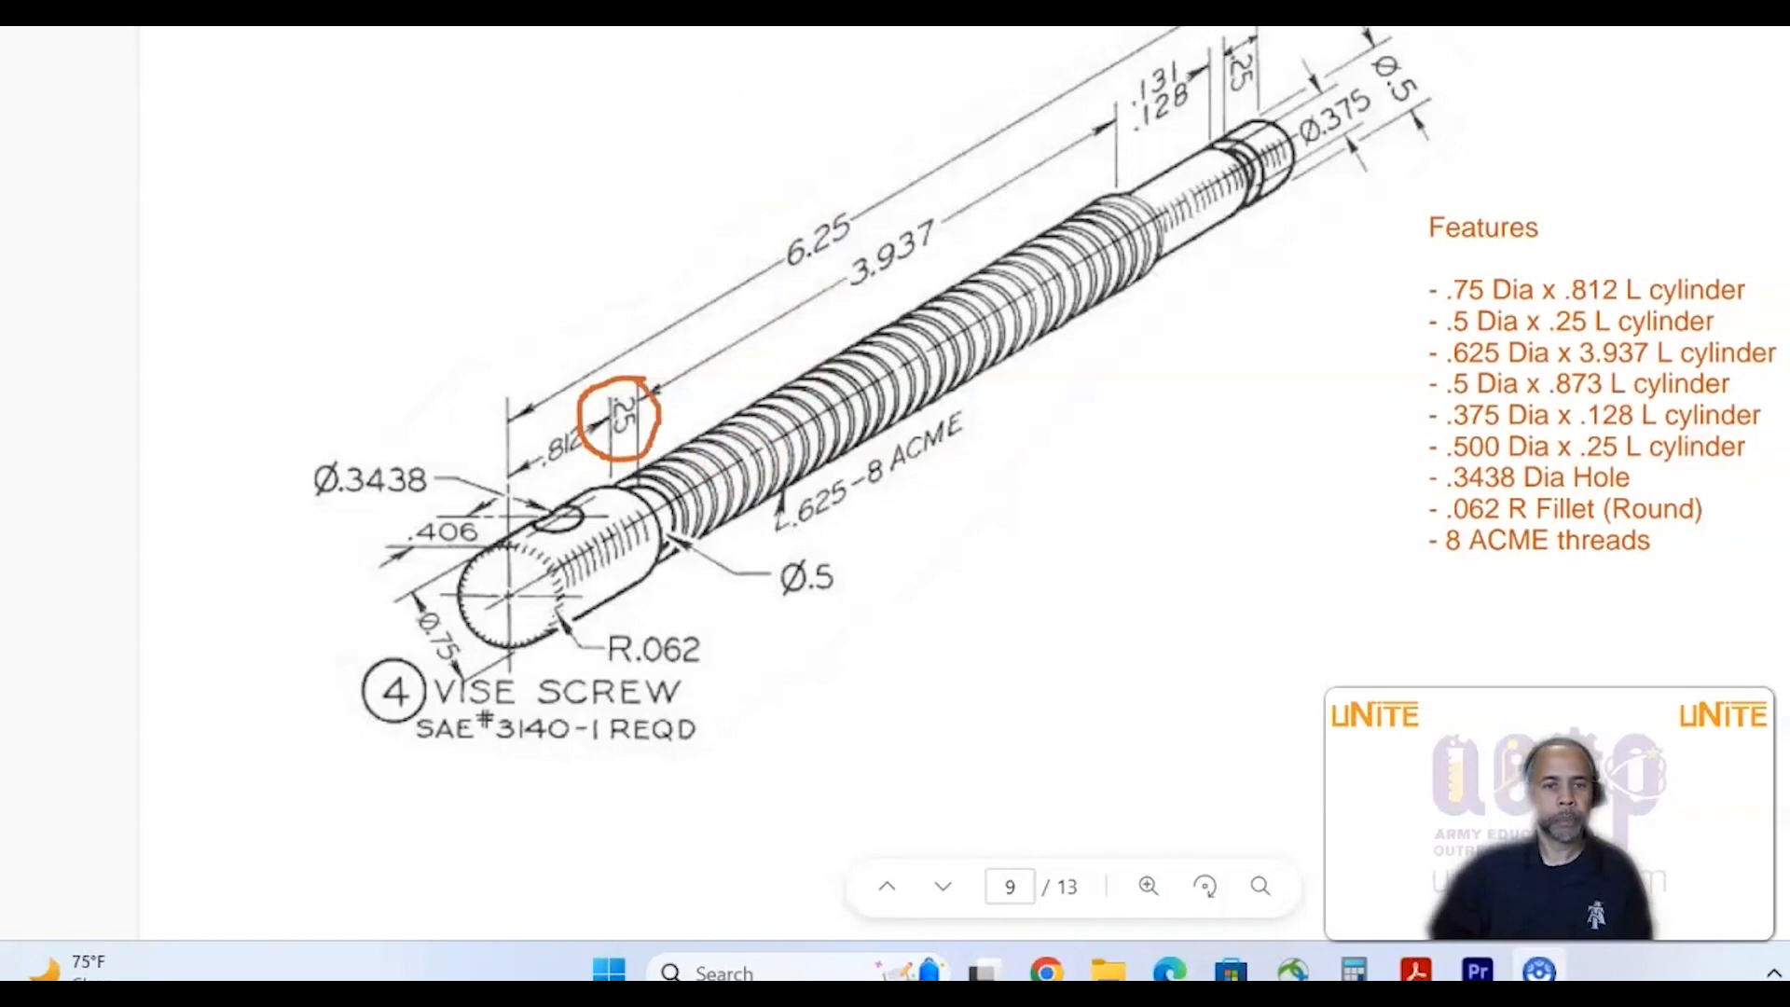
key(alt+Tab)
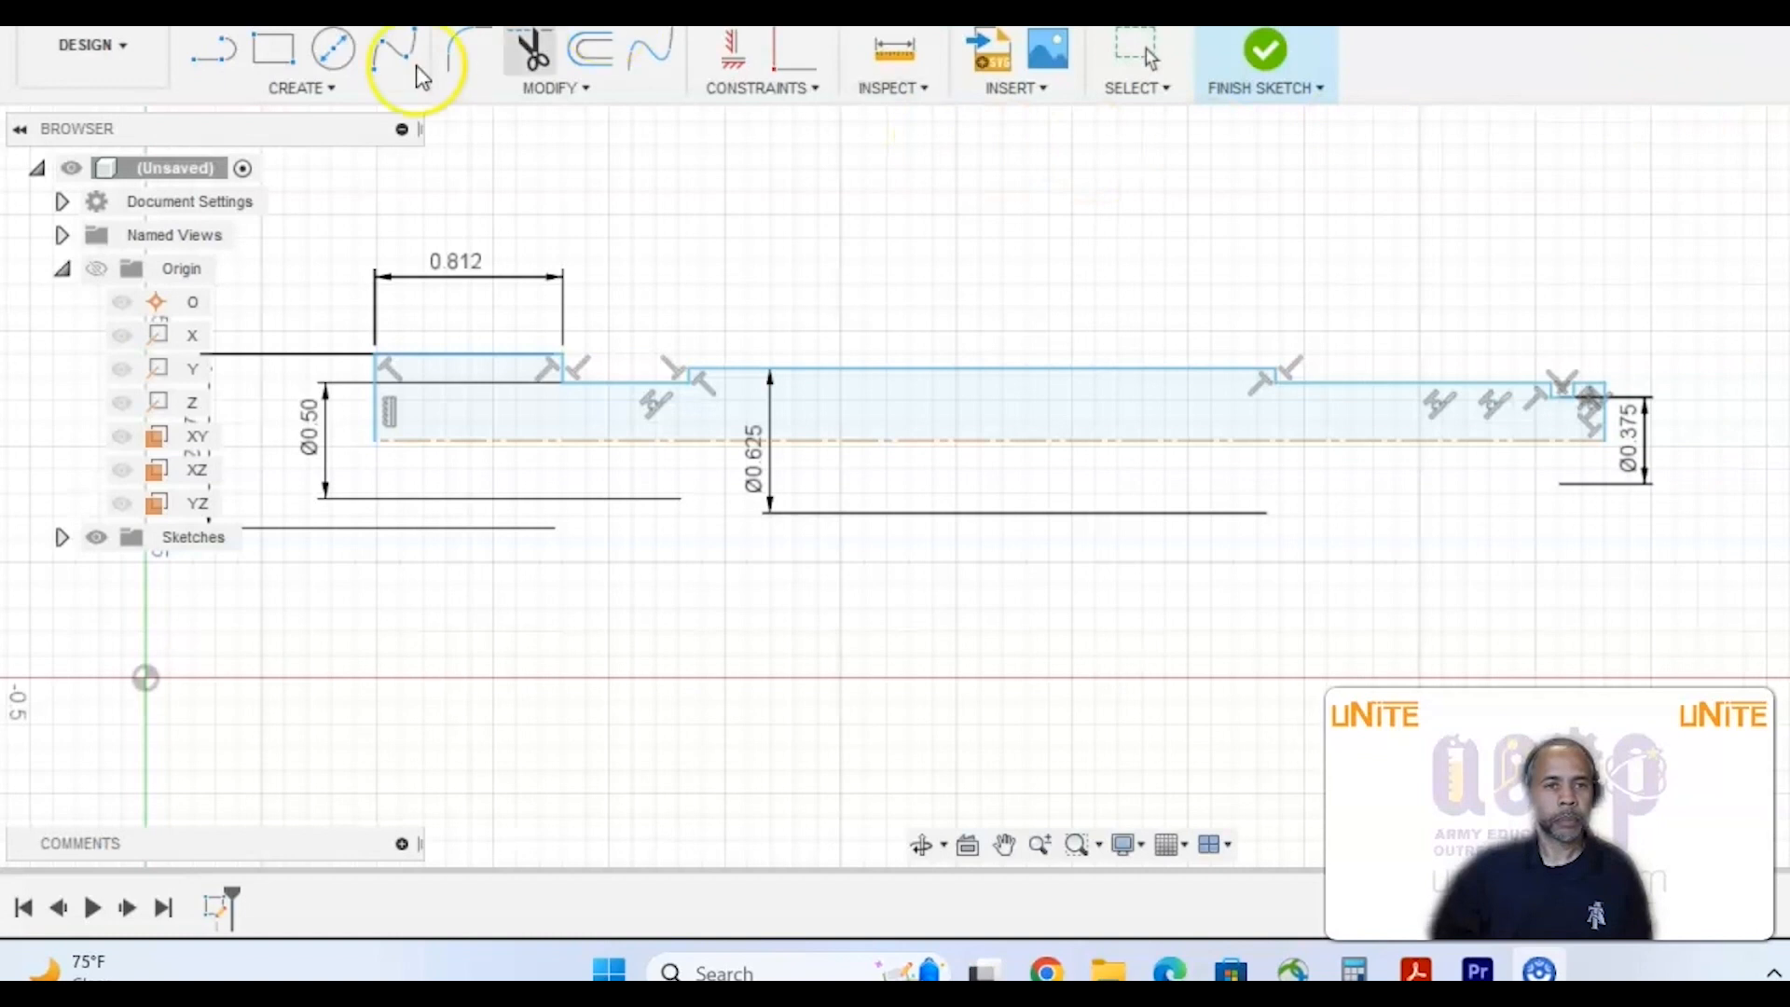
click(324, 97)
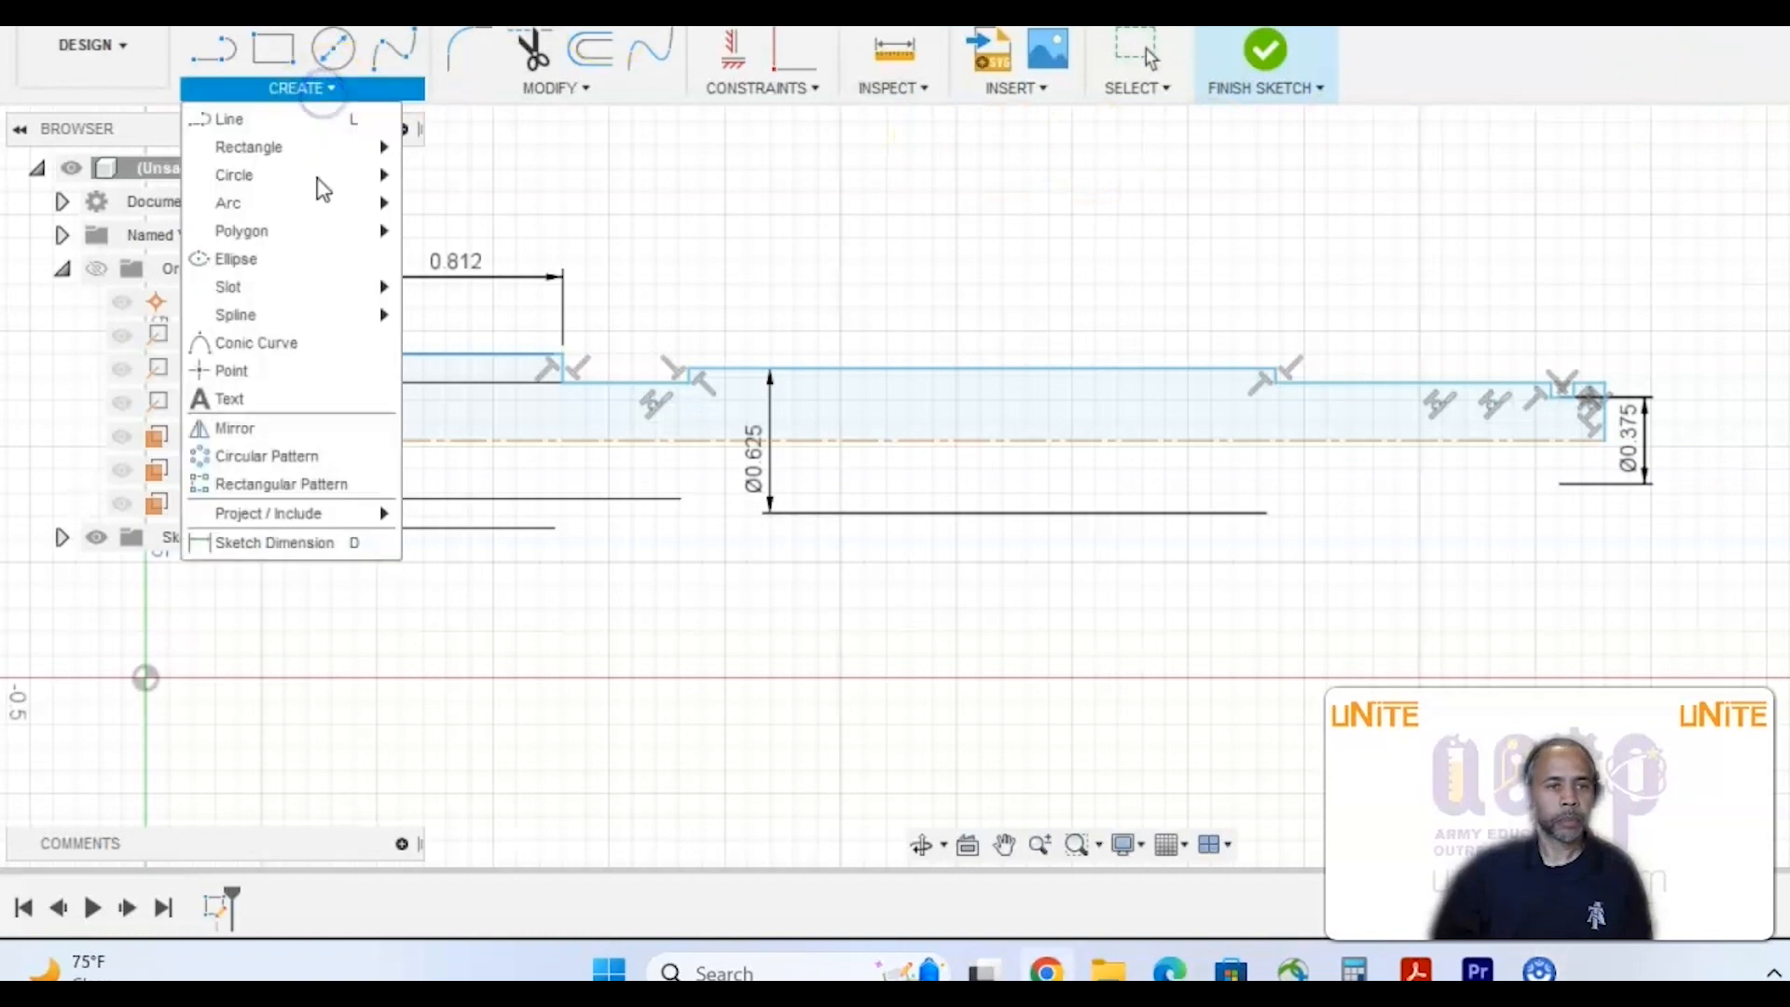
click(280, 546)
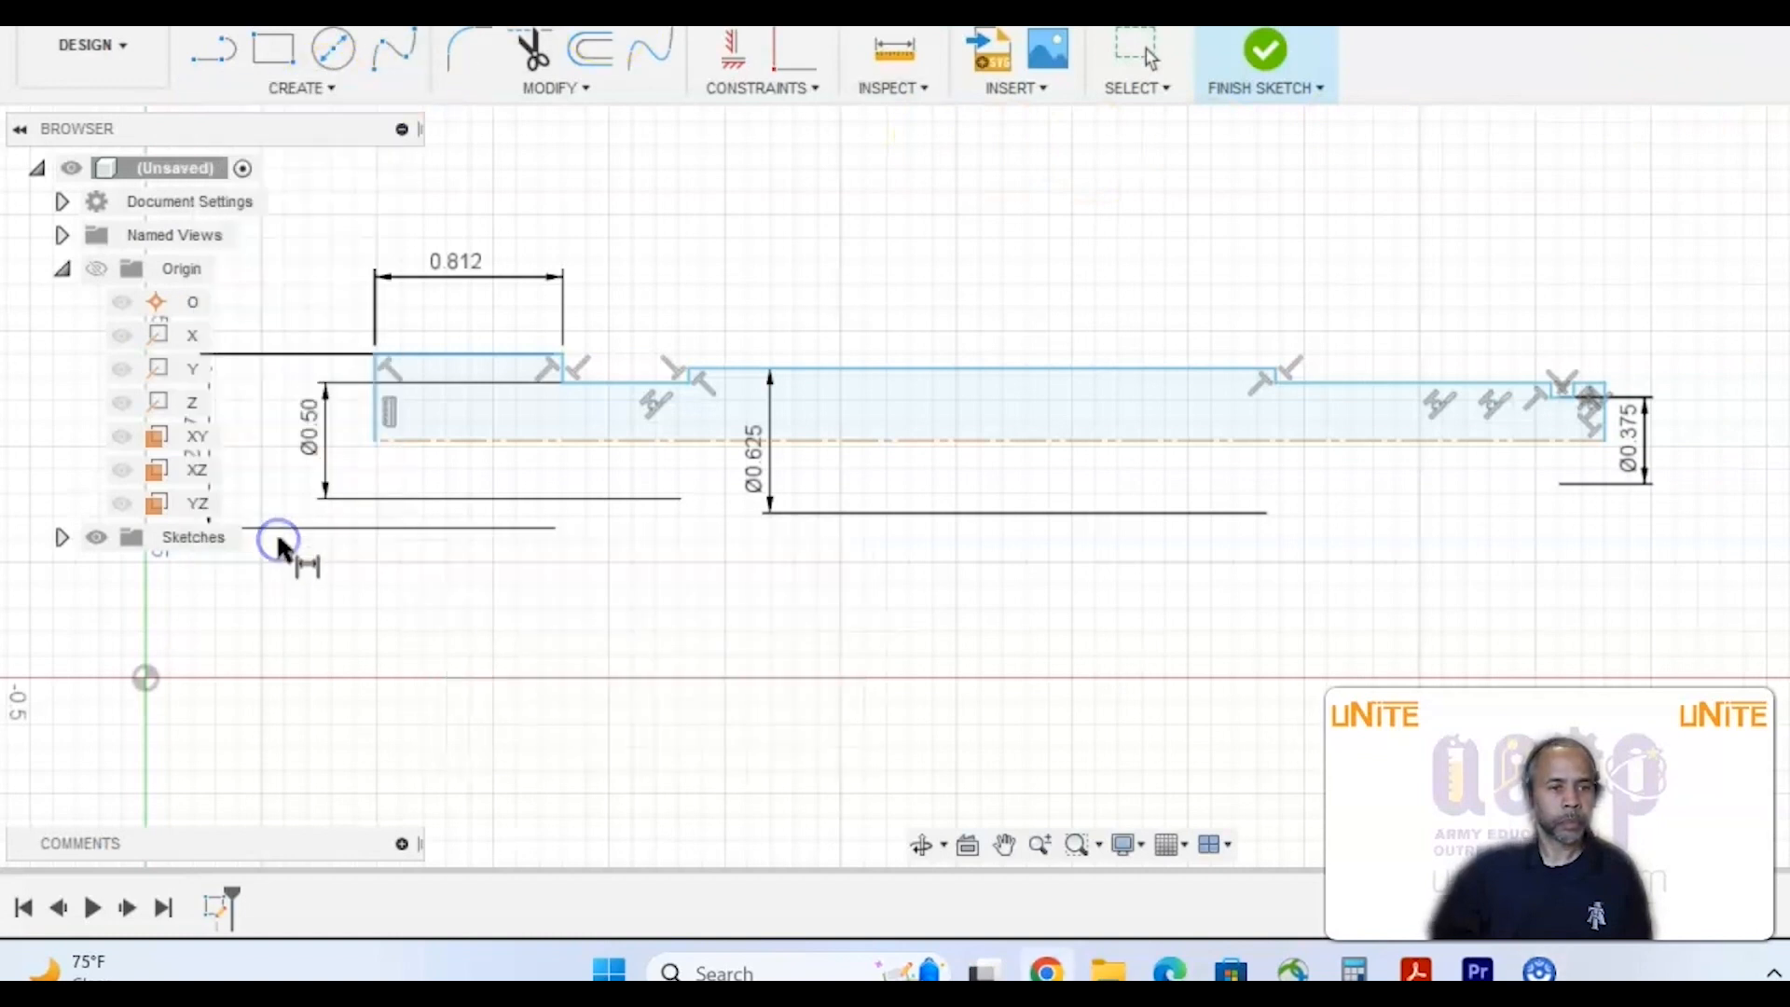
click(607, 381)
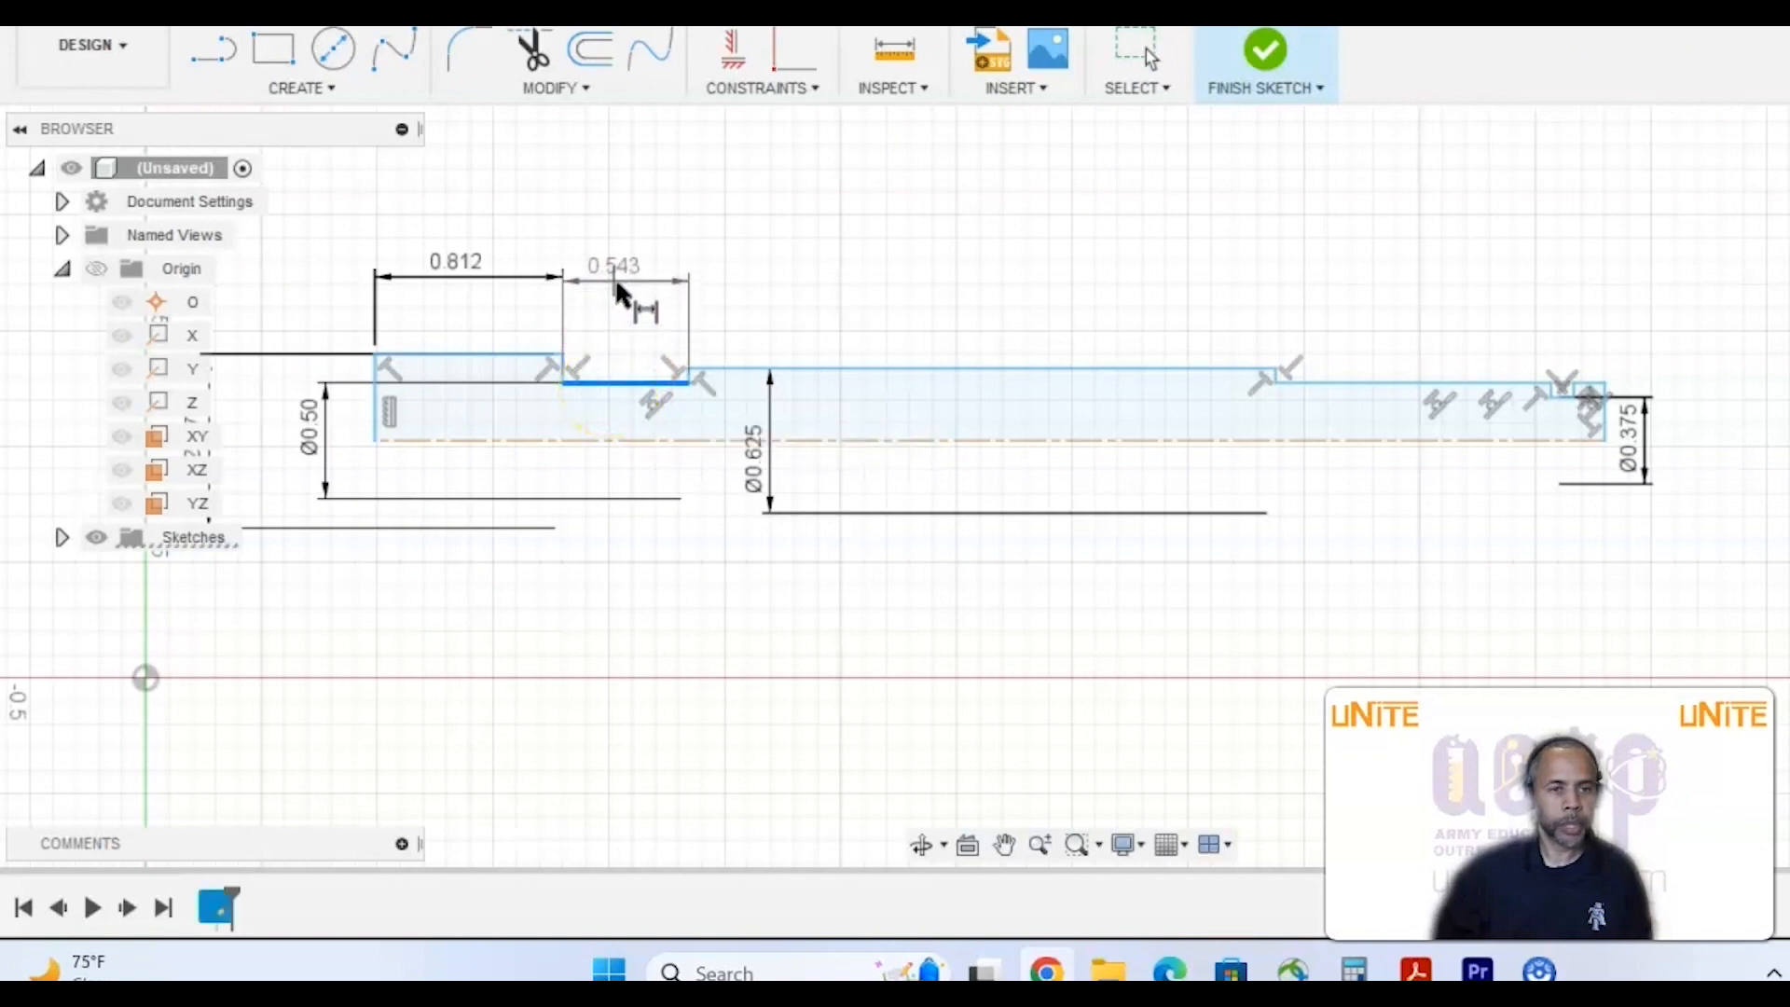
click(615, 273)
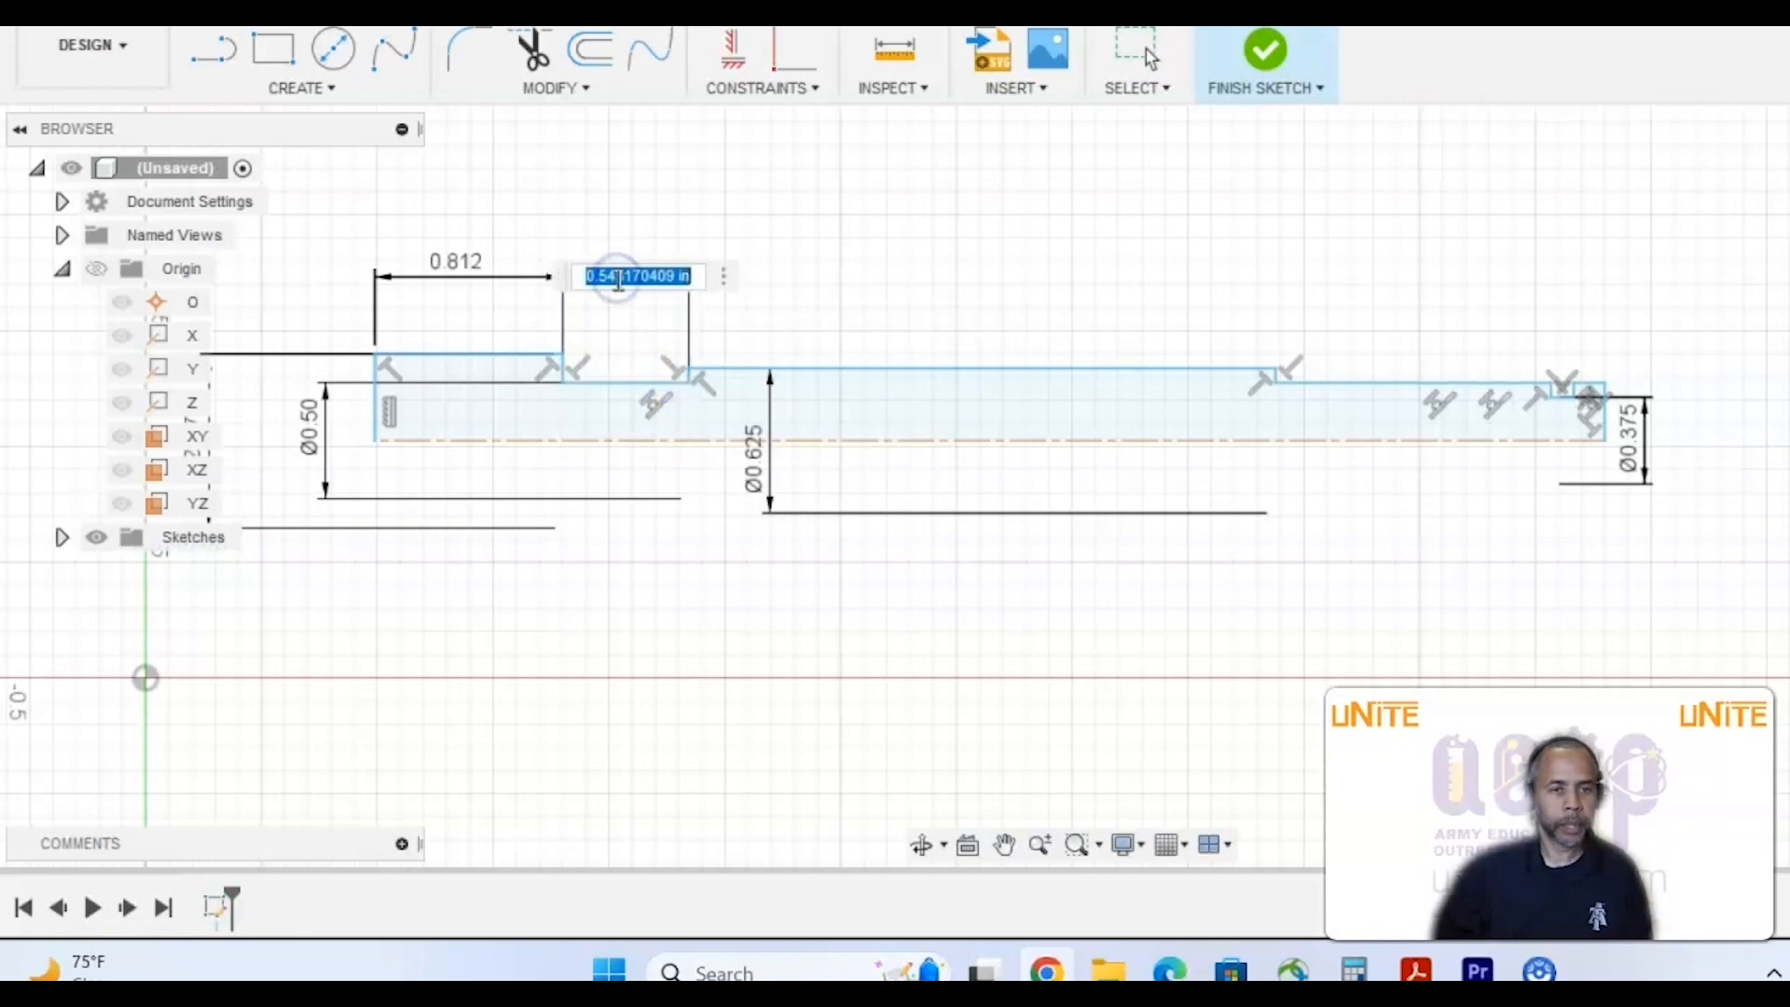
text(.25)
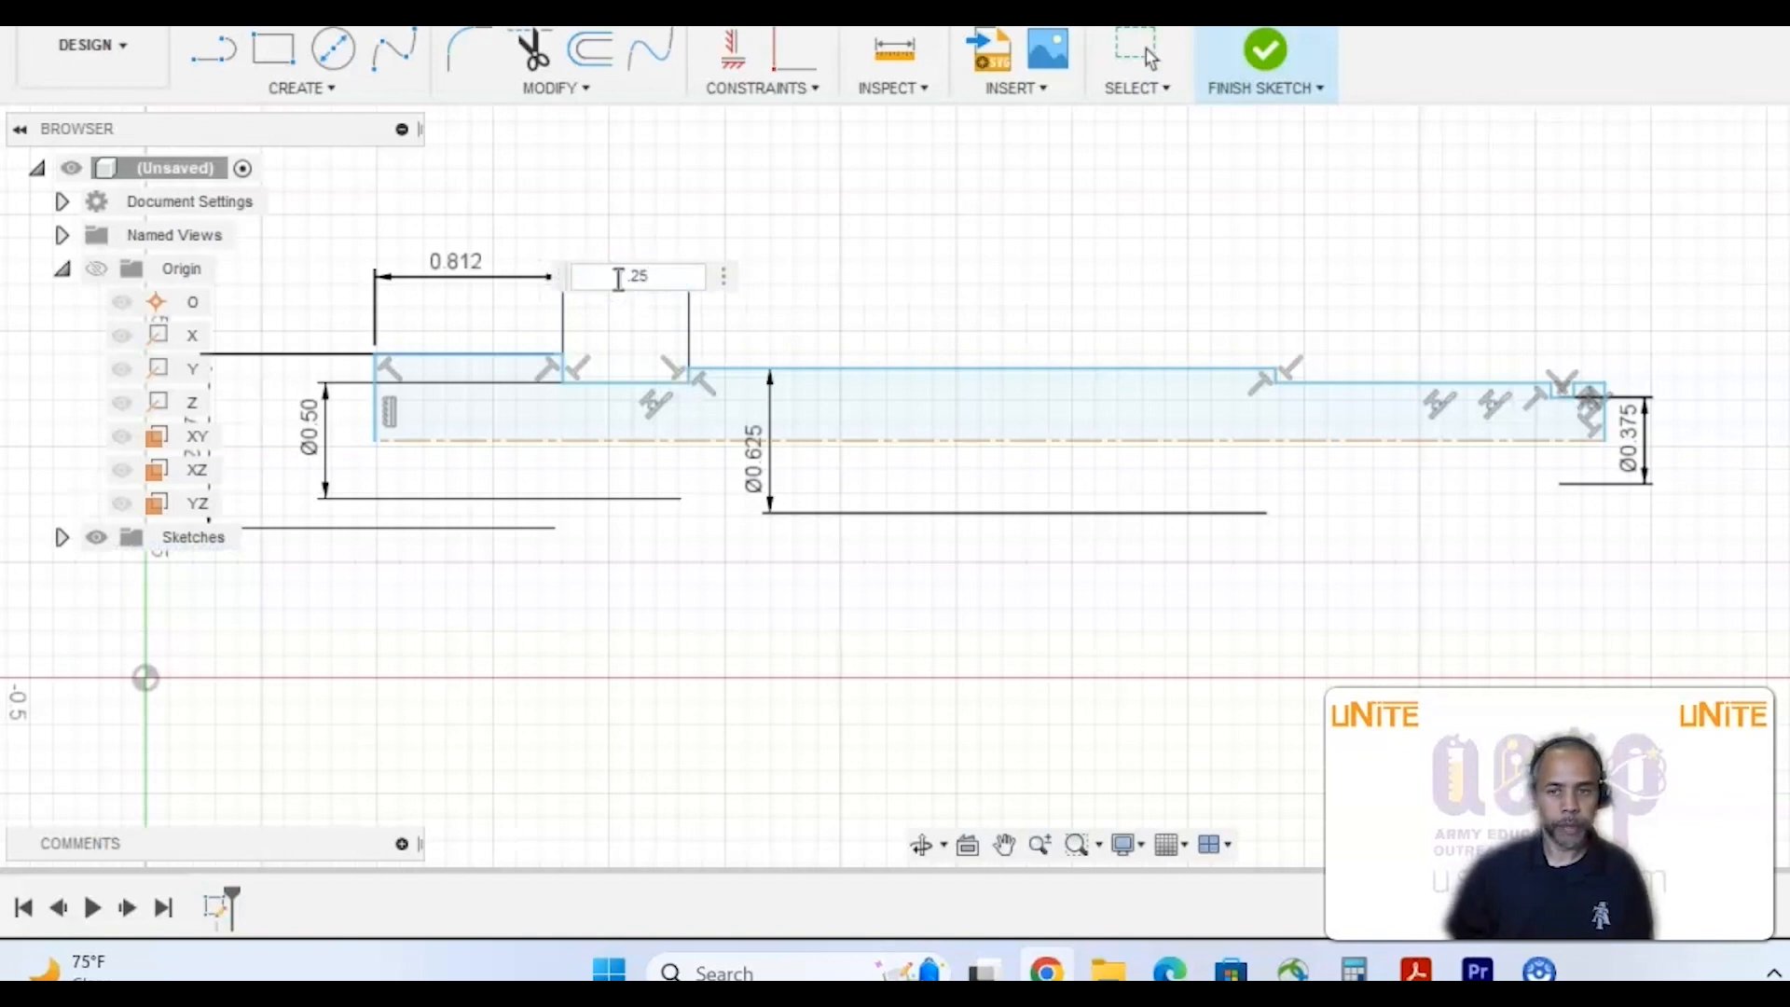
key(Return)
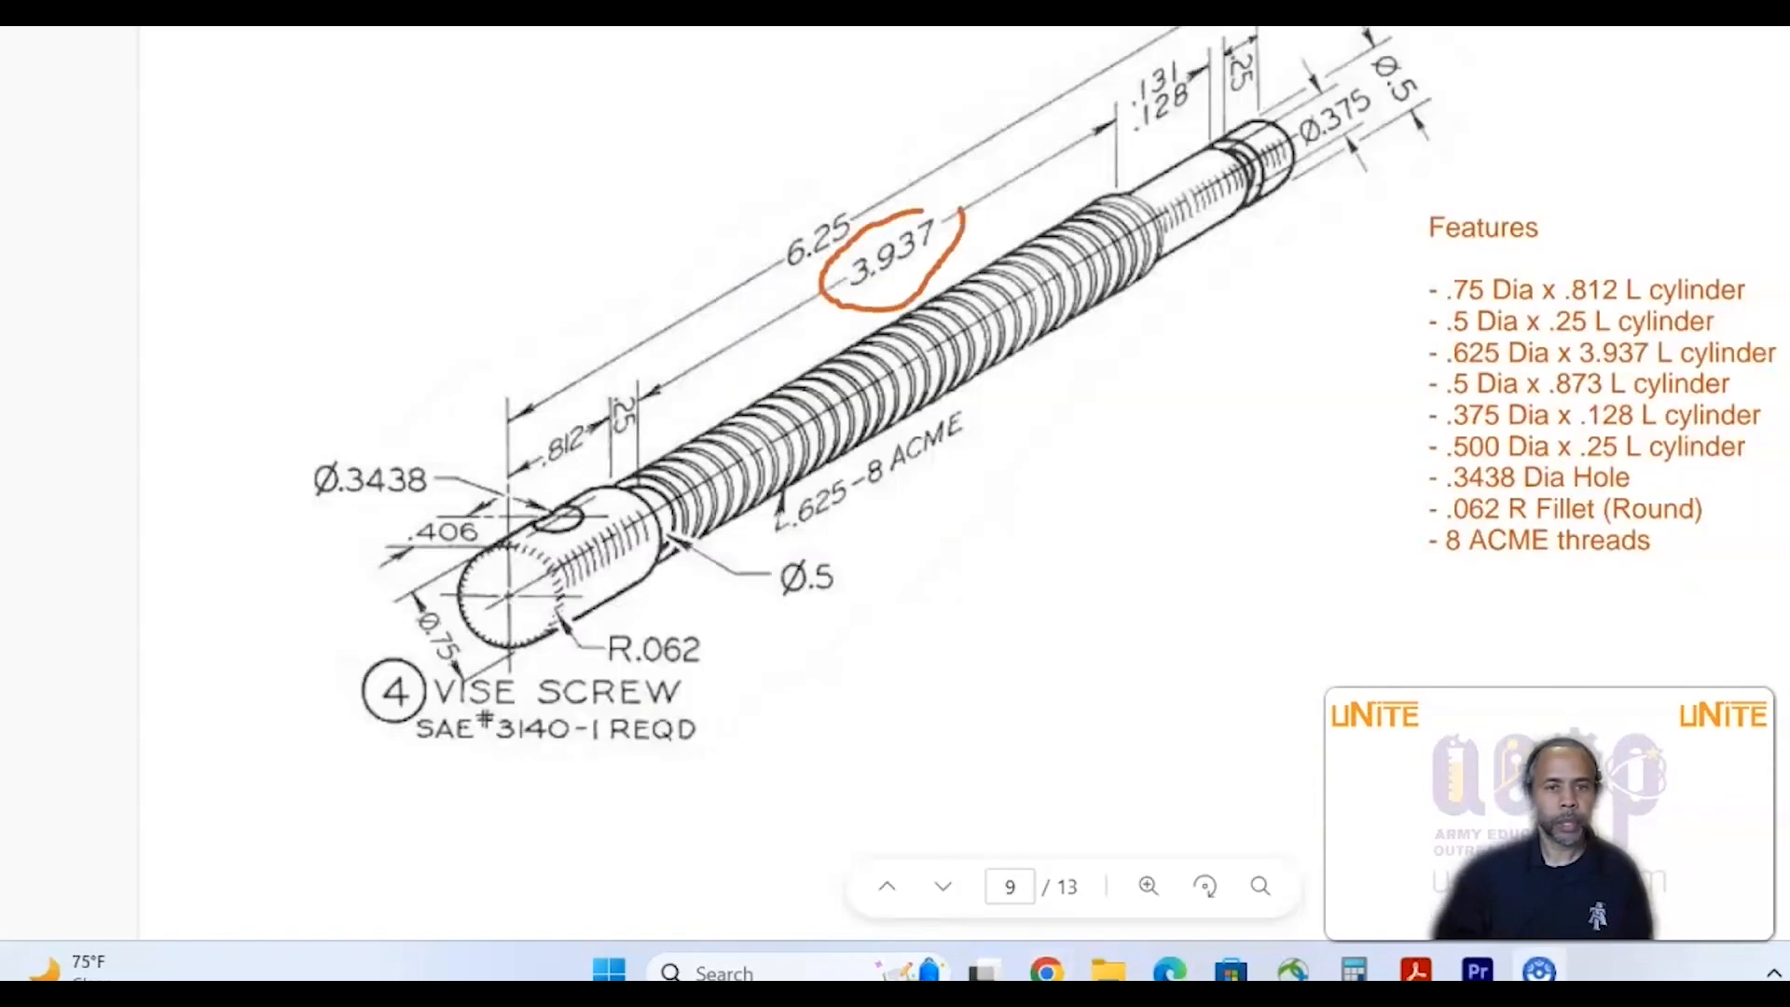
- Mark the threaded section's length on the drawing and dimension the top line of the 0.625 diameter section to 3.937 in
drag(960, 210, 924, 196)
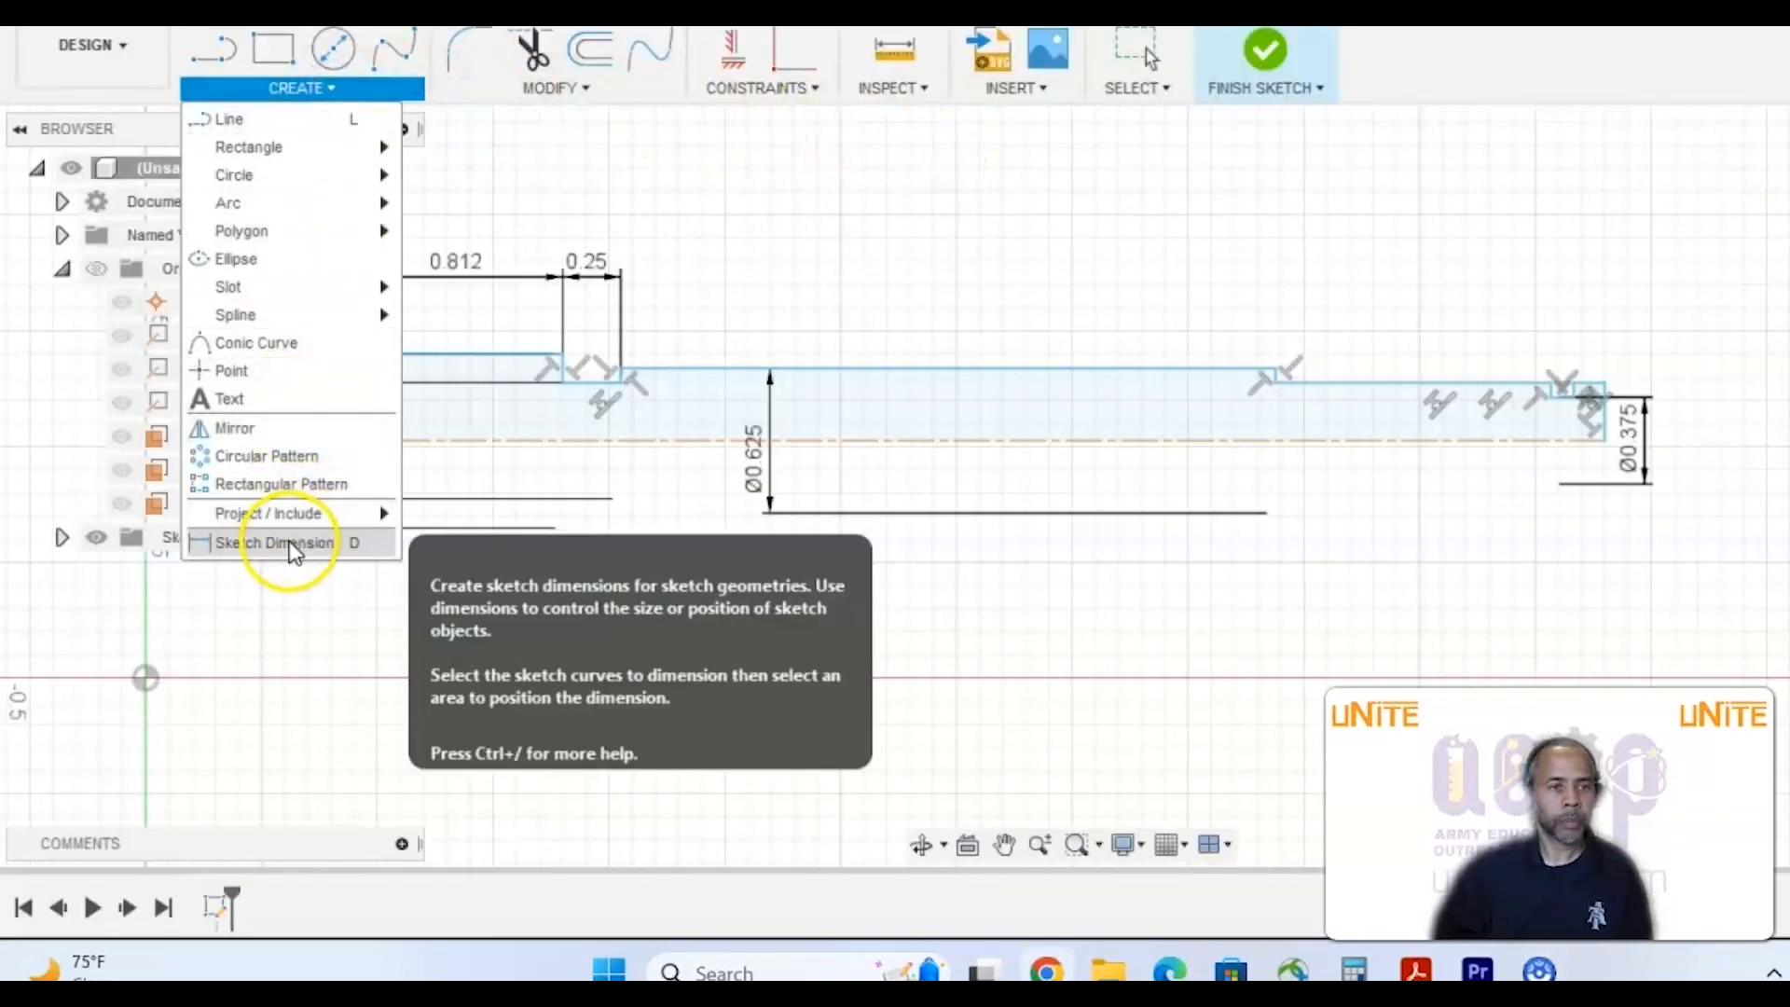
click(289, 539)
click(976, 371)
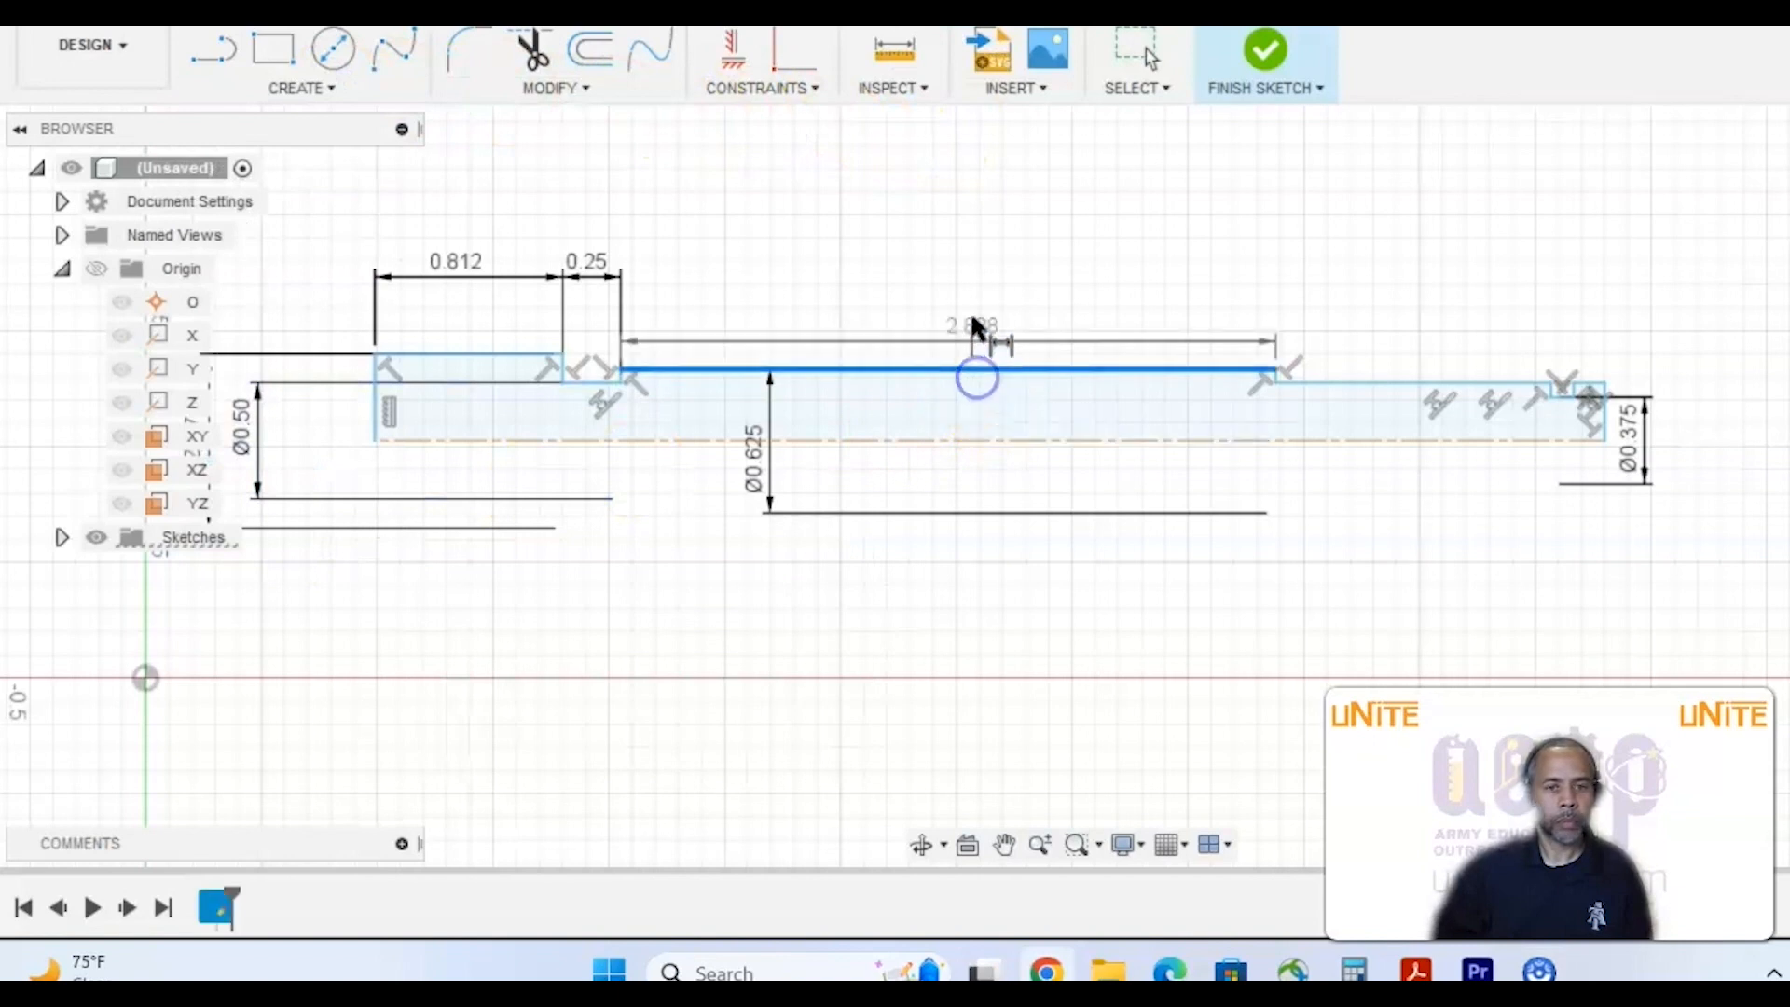
click(964, 271)
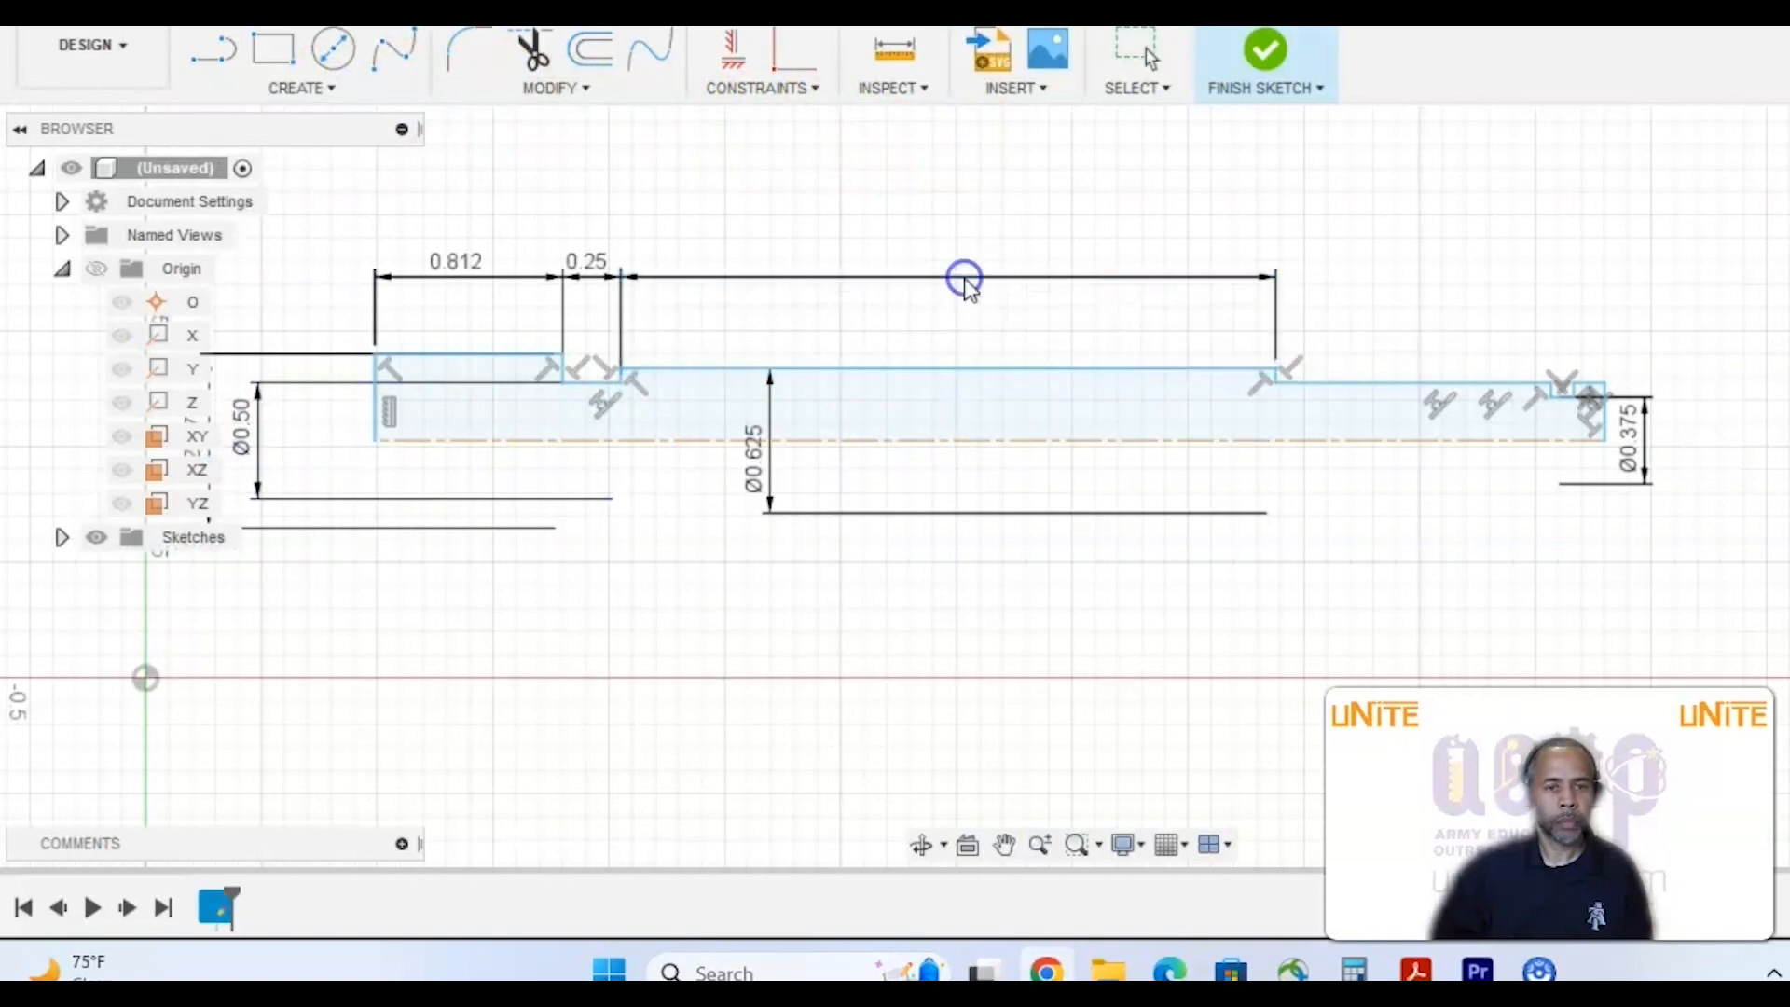
text(3.937)
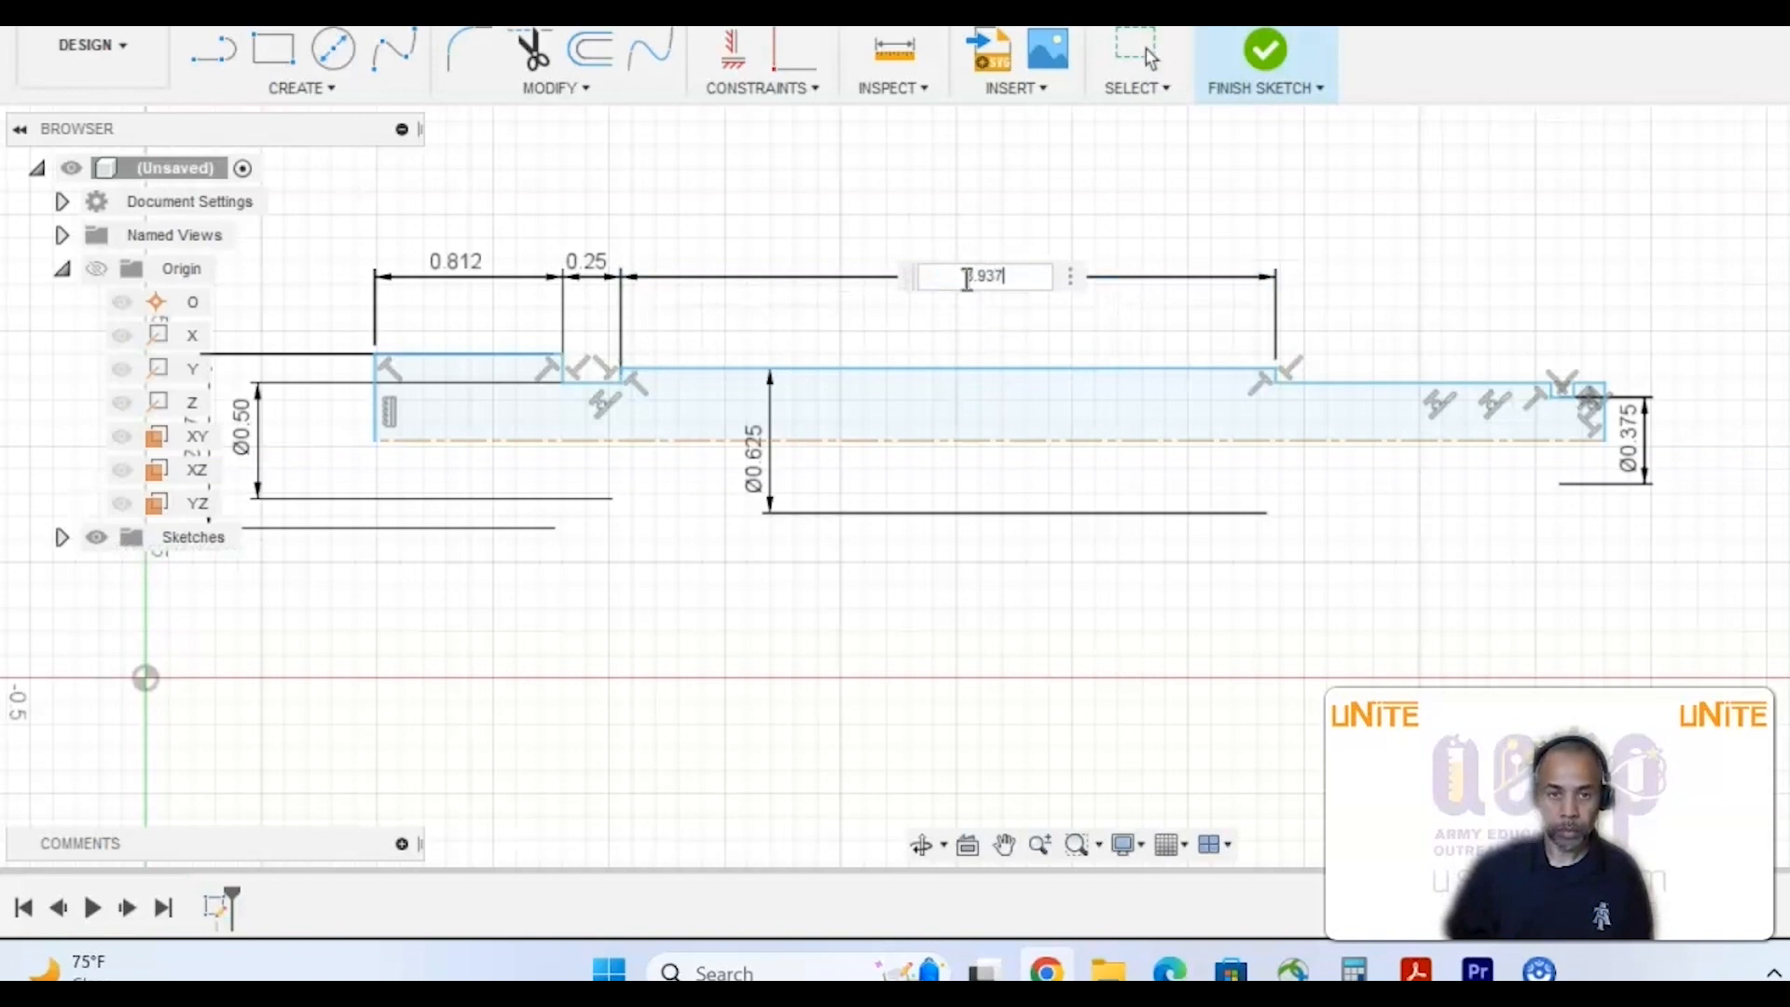
key(Return)
click(1530, 397)
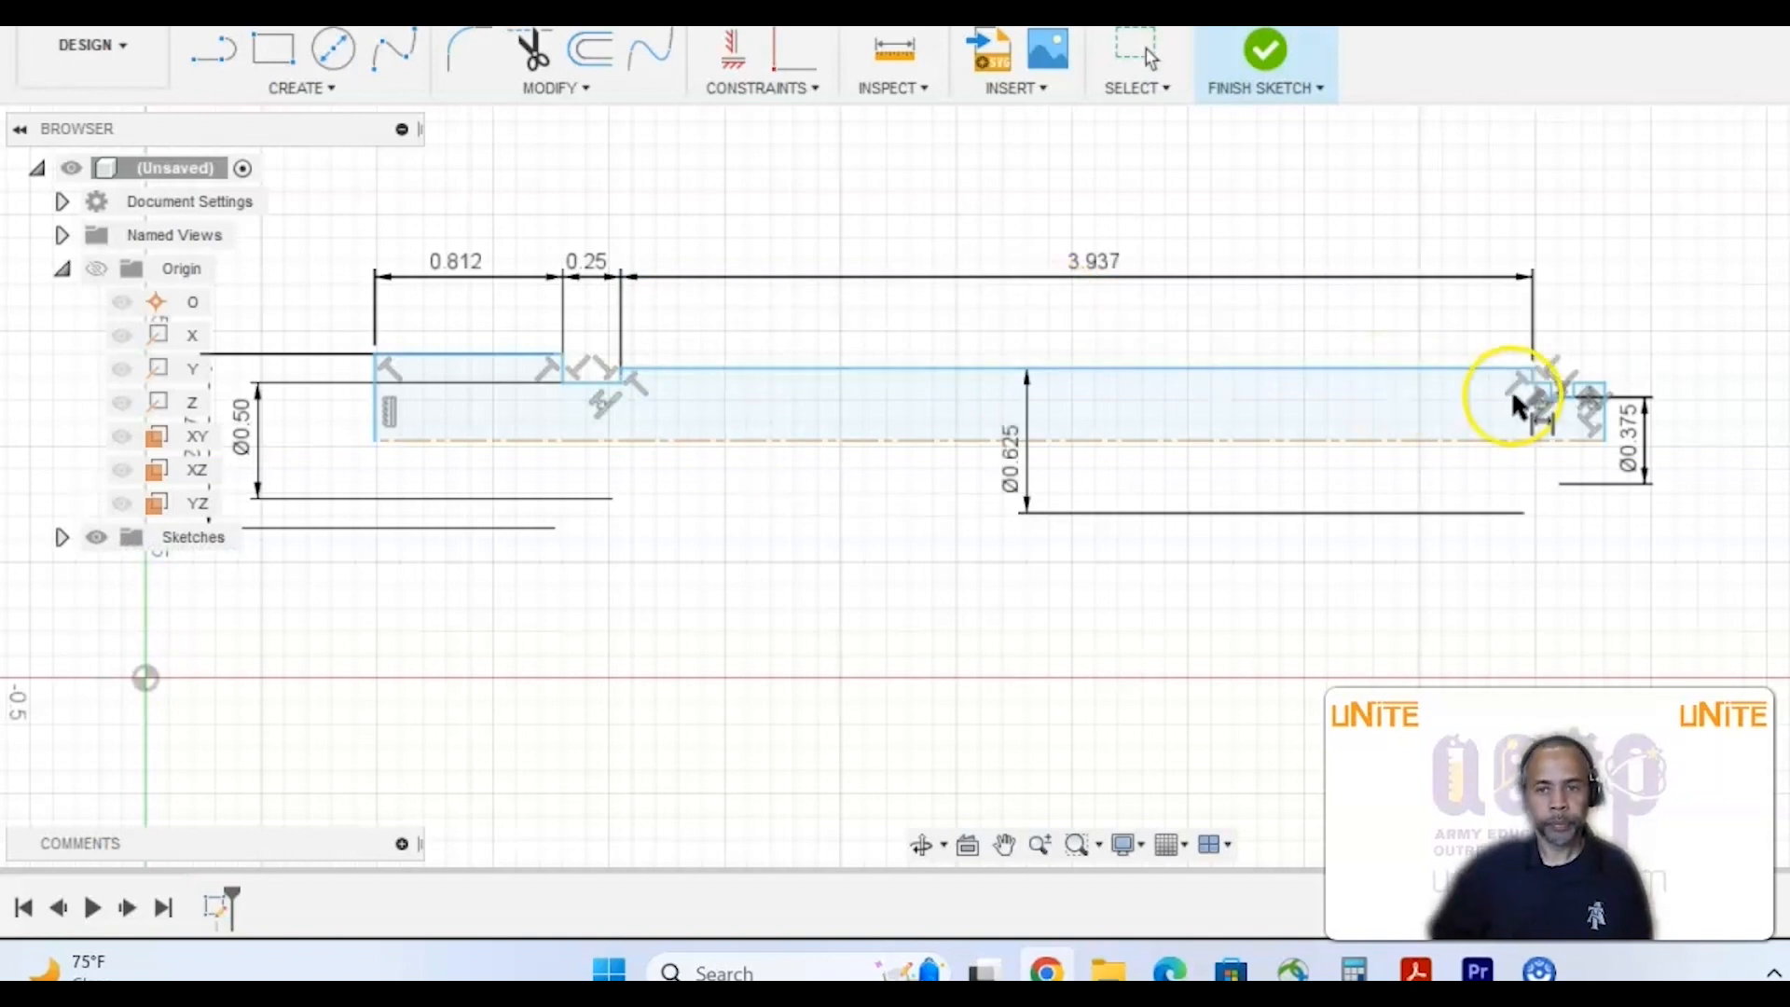
- Mark the end cylinder and its length on the drawing, and dimension the profile's short end segment to 0.25 in long
key(alt+Tab)
mouse_move(1279, 99)
mouse_down()
mouse_move(1244, 102)
mouse_move(1231, 149)
mouse_move(1260, 199)
mouse_move(1319, 183)
mouse_move(1301, 119)
mouse_up()
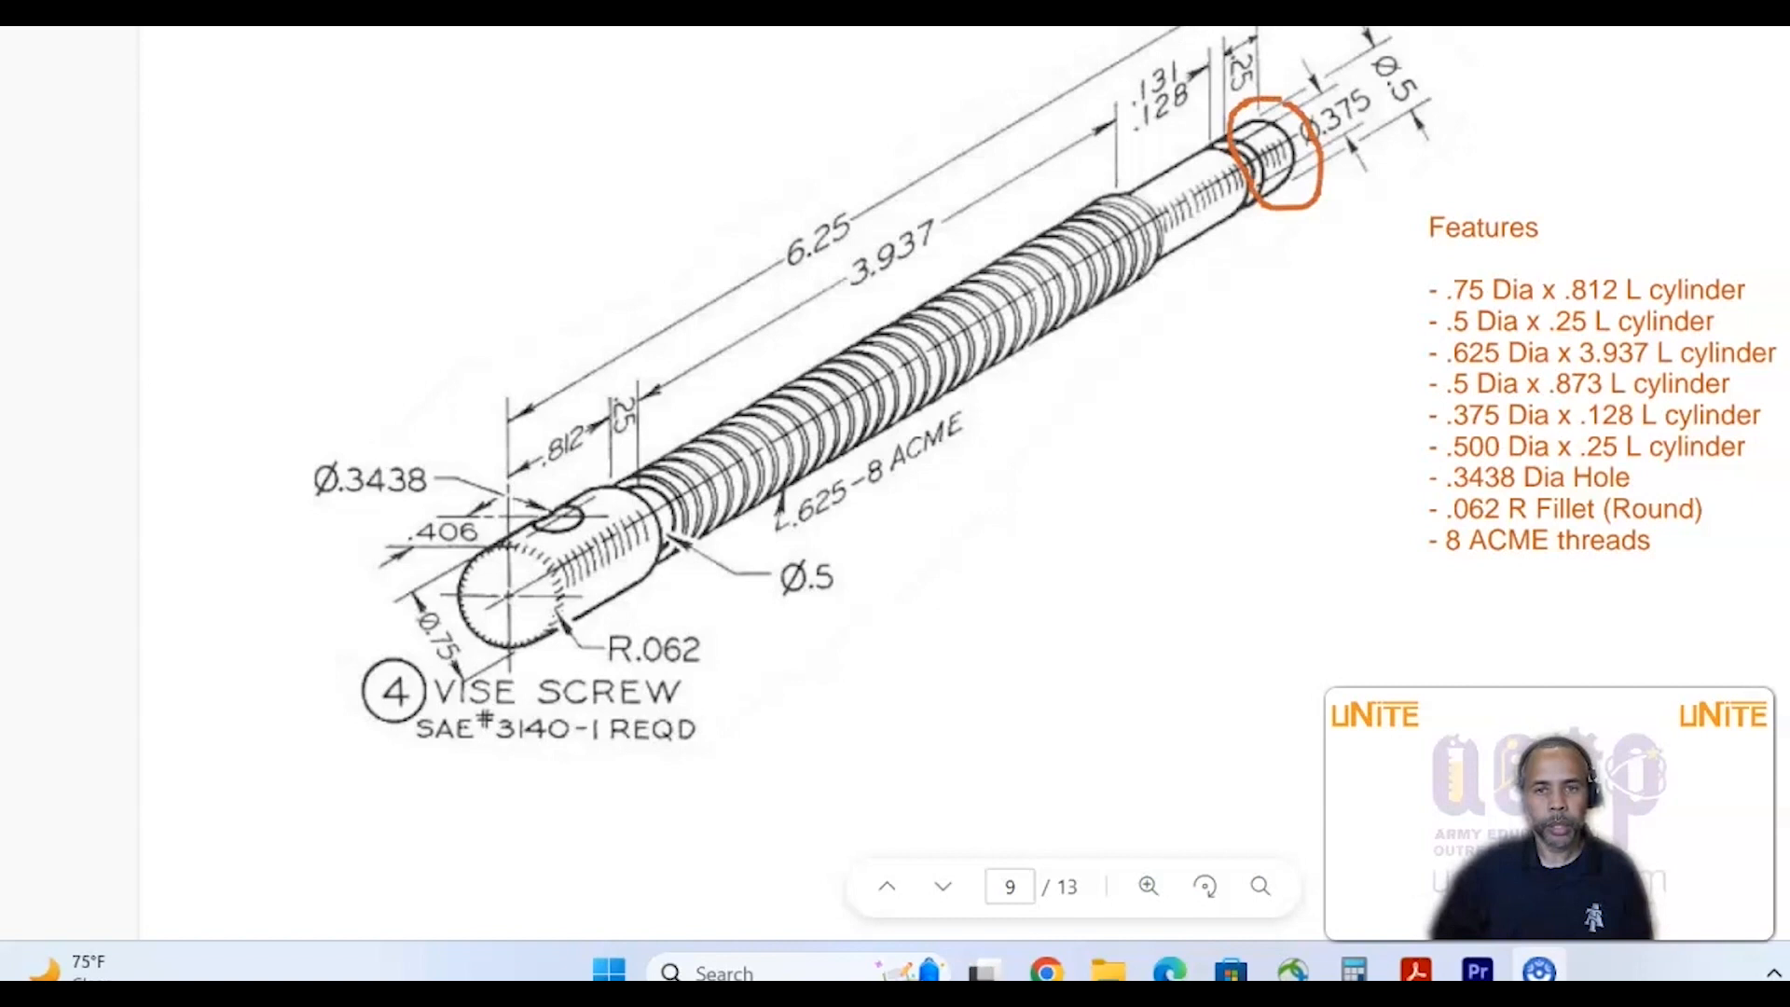
mouse_move(1242, 30)
mouse_down()
mouse_move(1203, 79)
mouse_move(1298, 65)
mouse_move(1258, 29)
mouse_up()
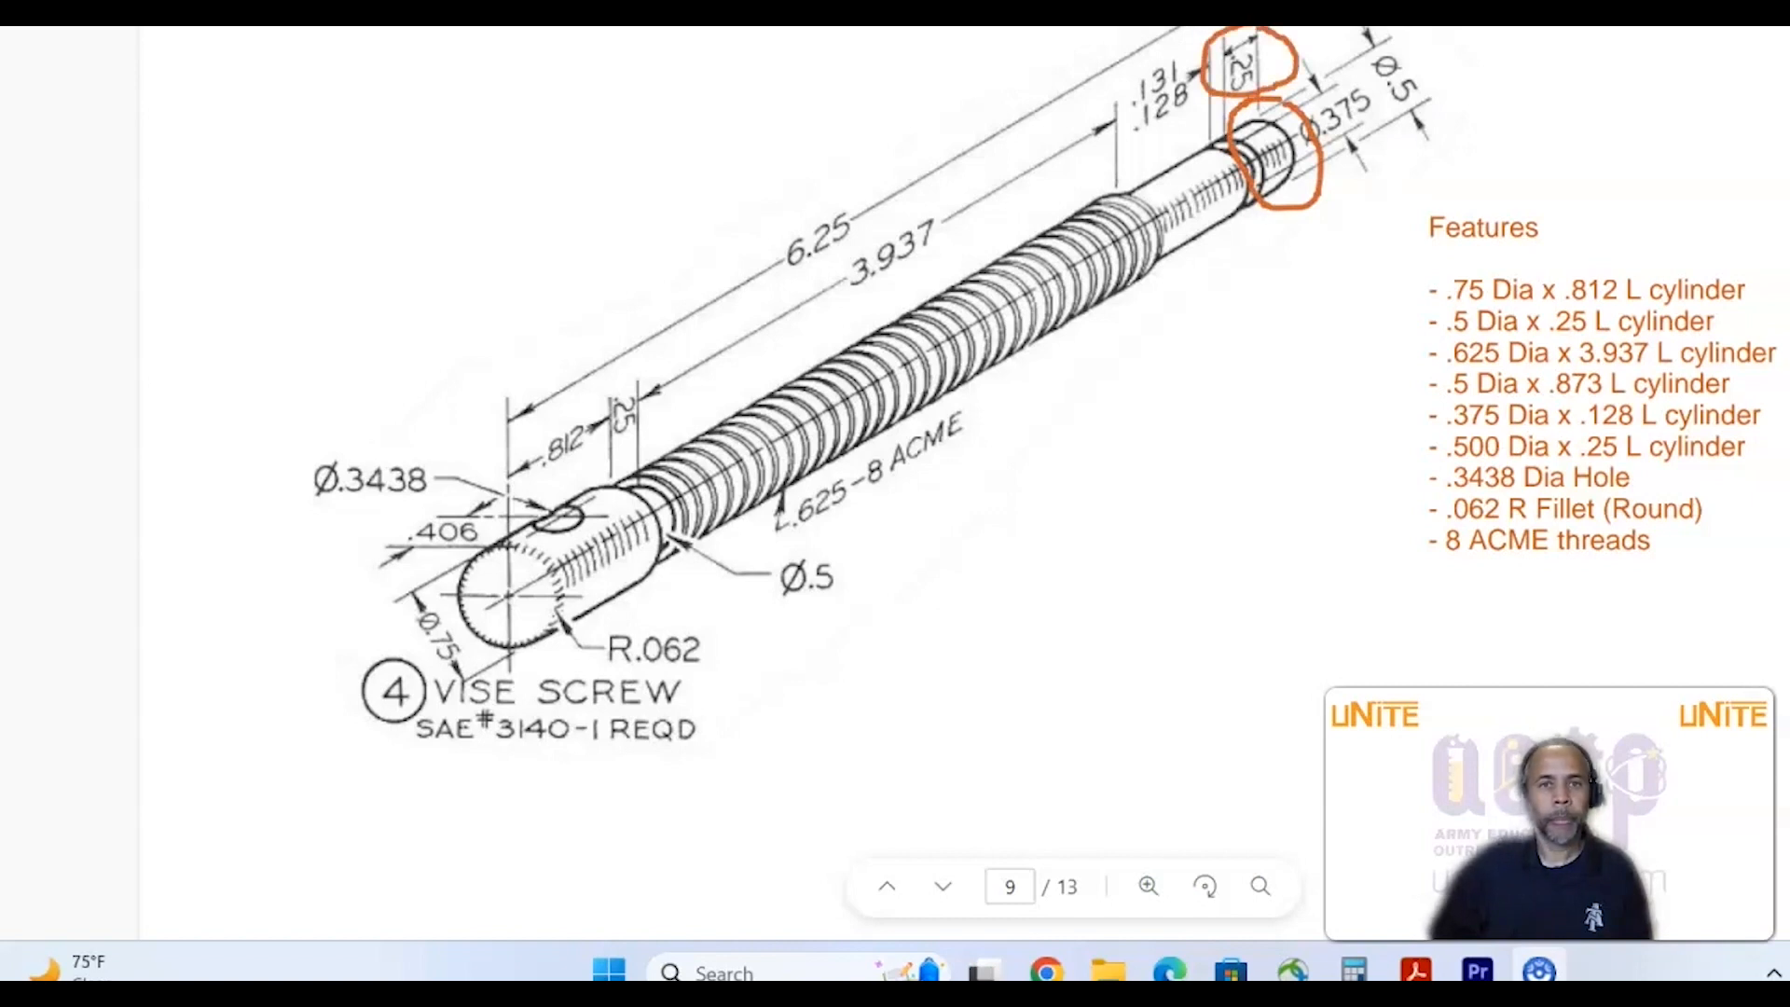
key(alt+Tab)
click(292, 87)
click(261, 541)
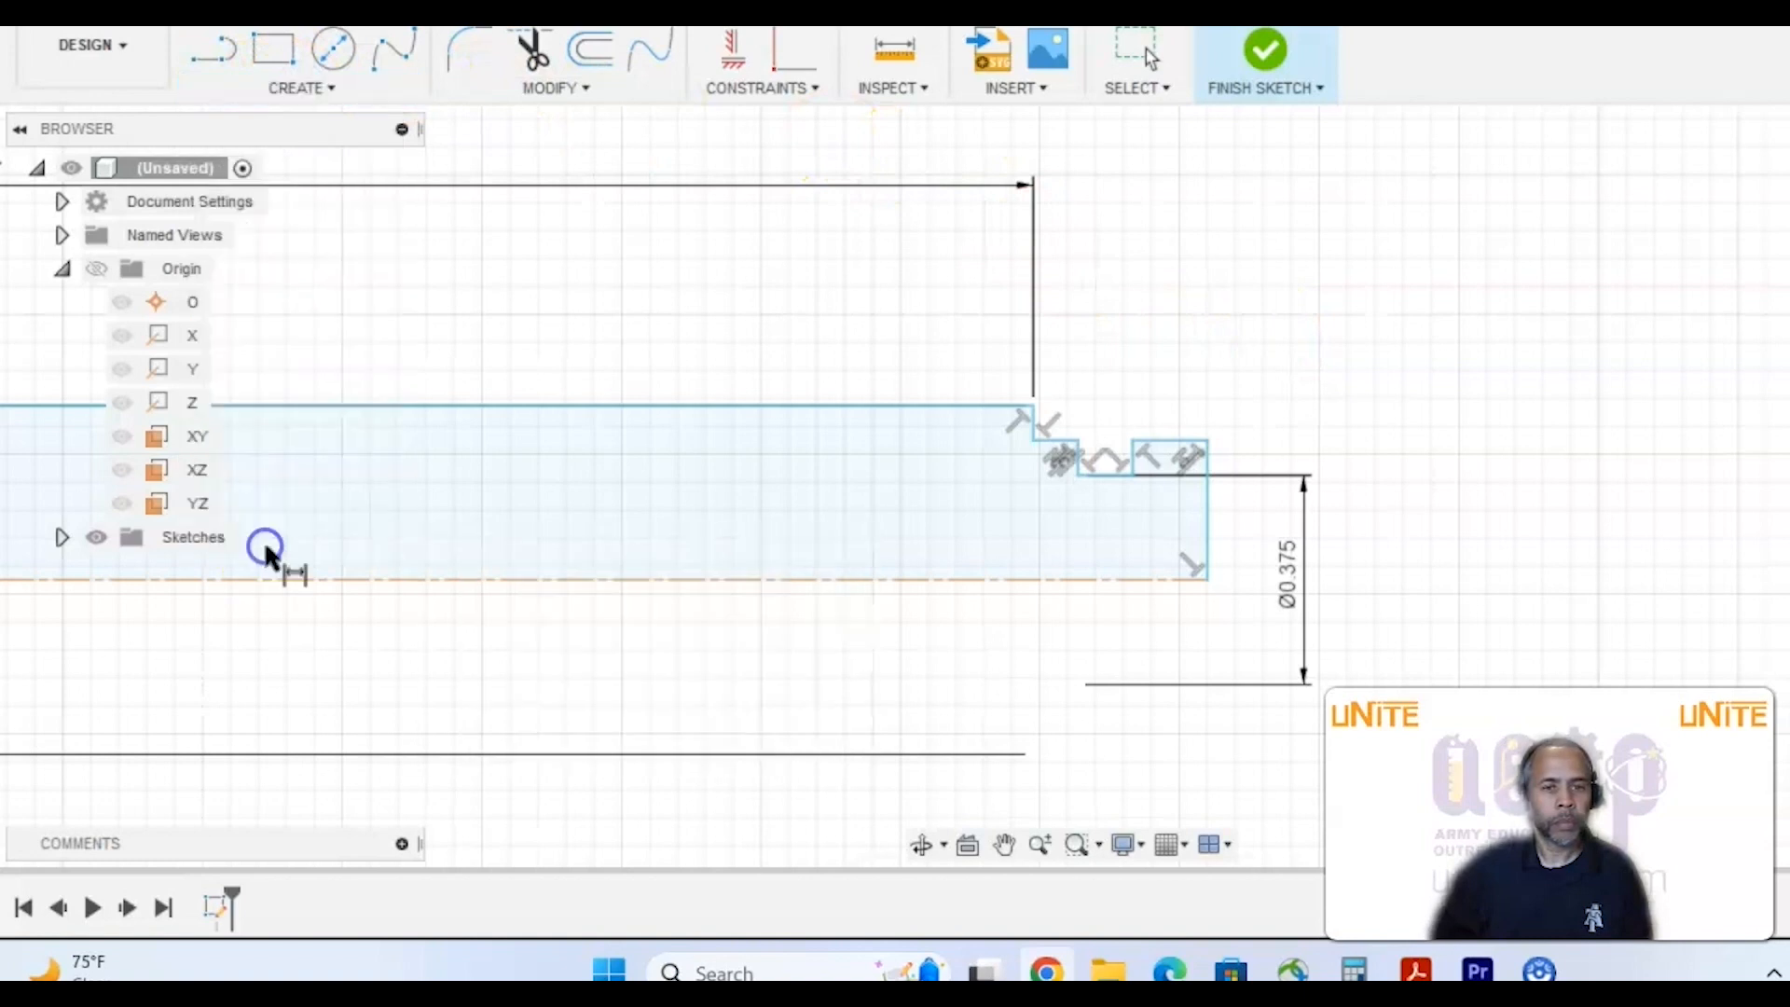
click(1173, 445)
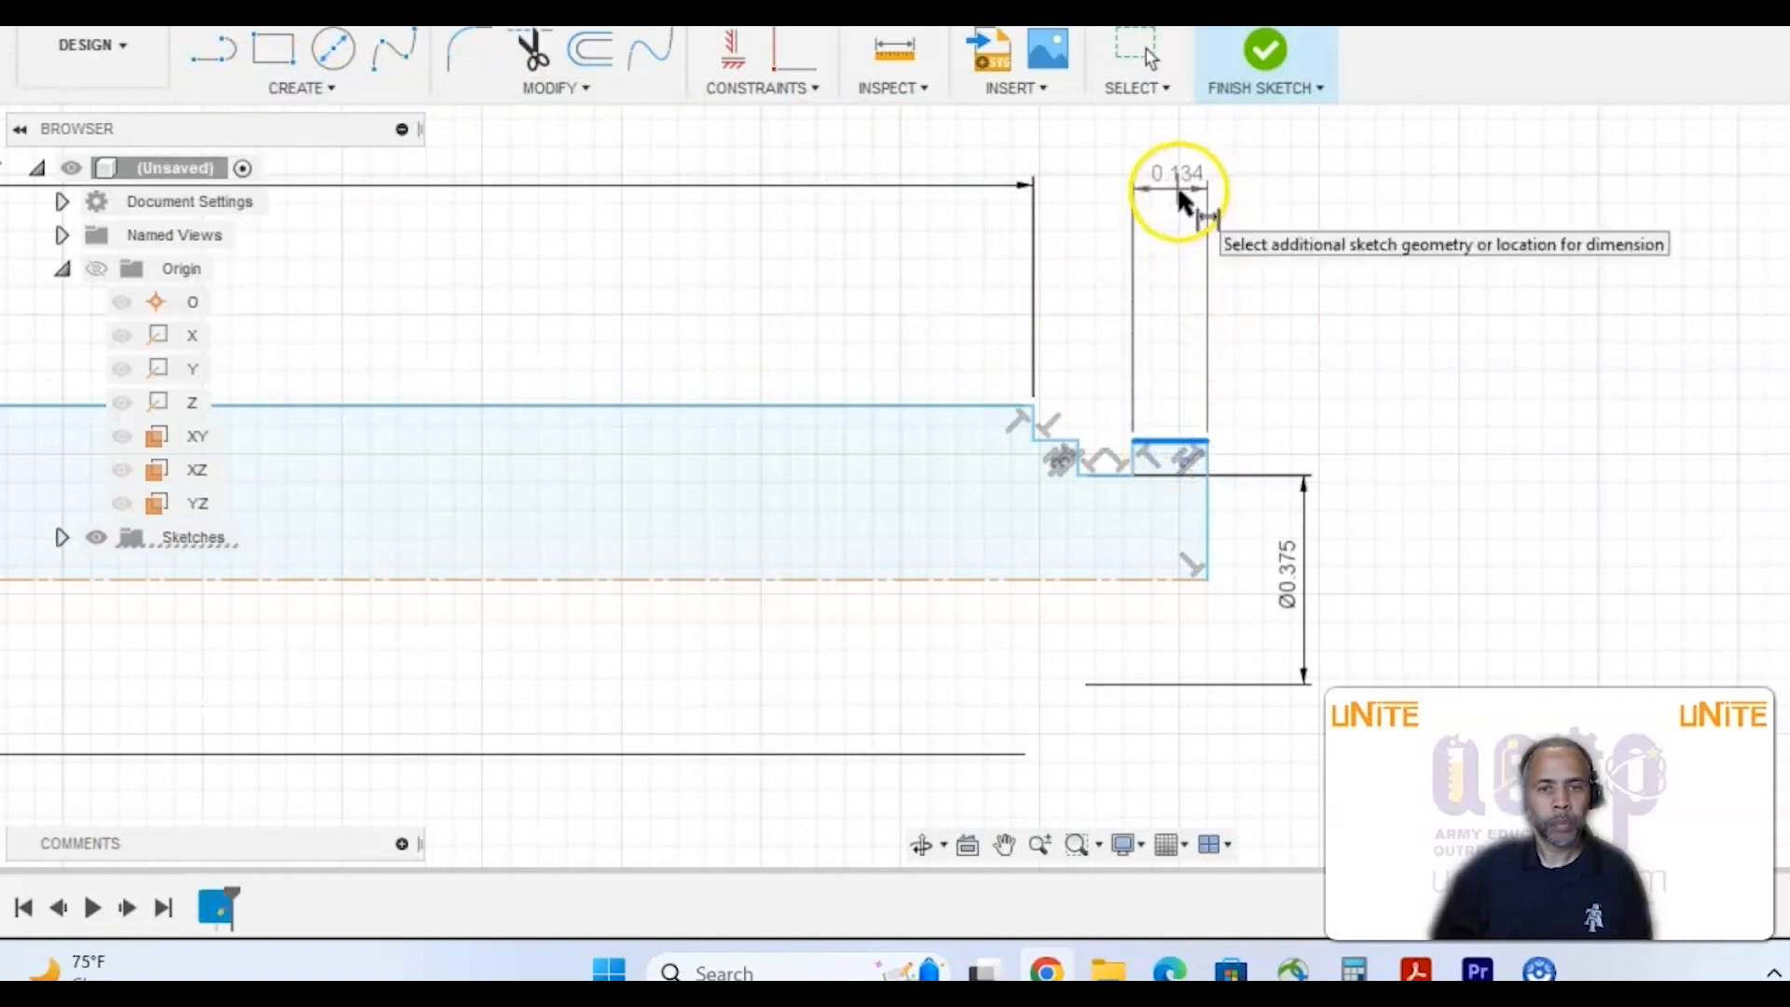
click(1179, 199)
text(.25)
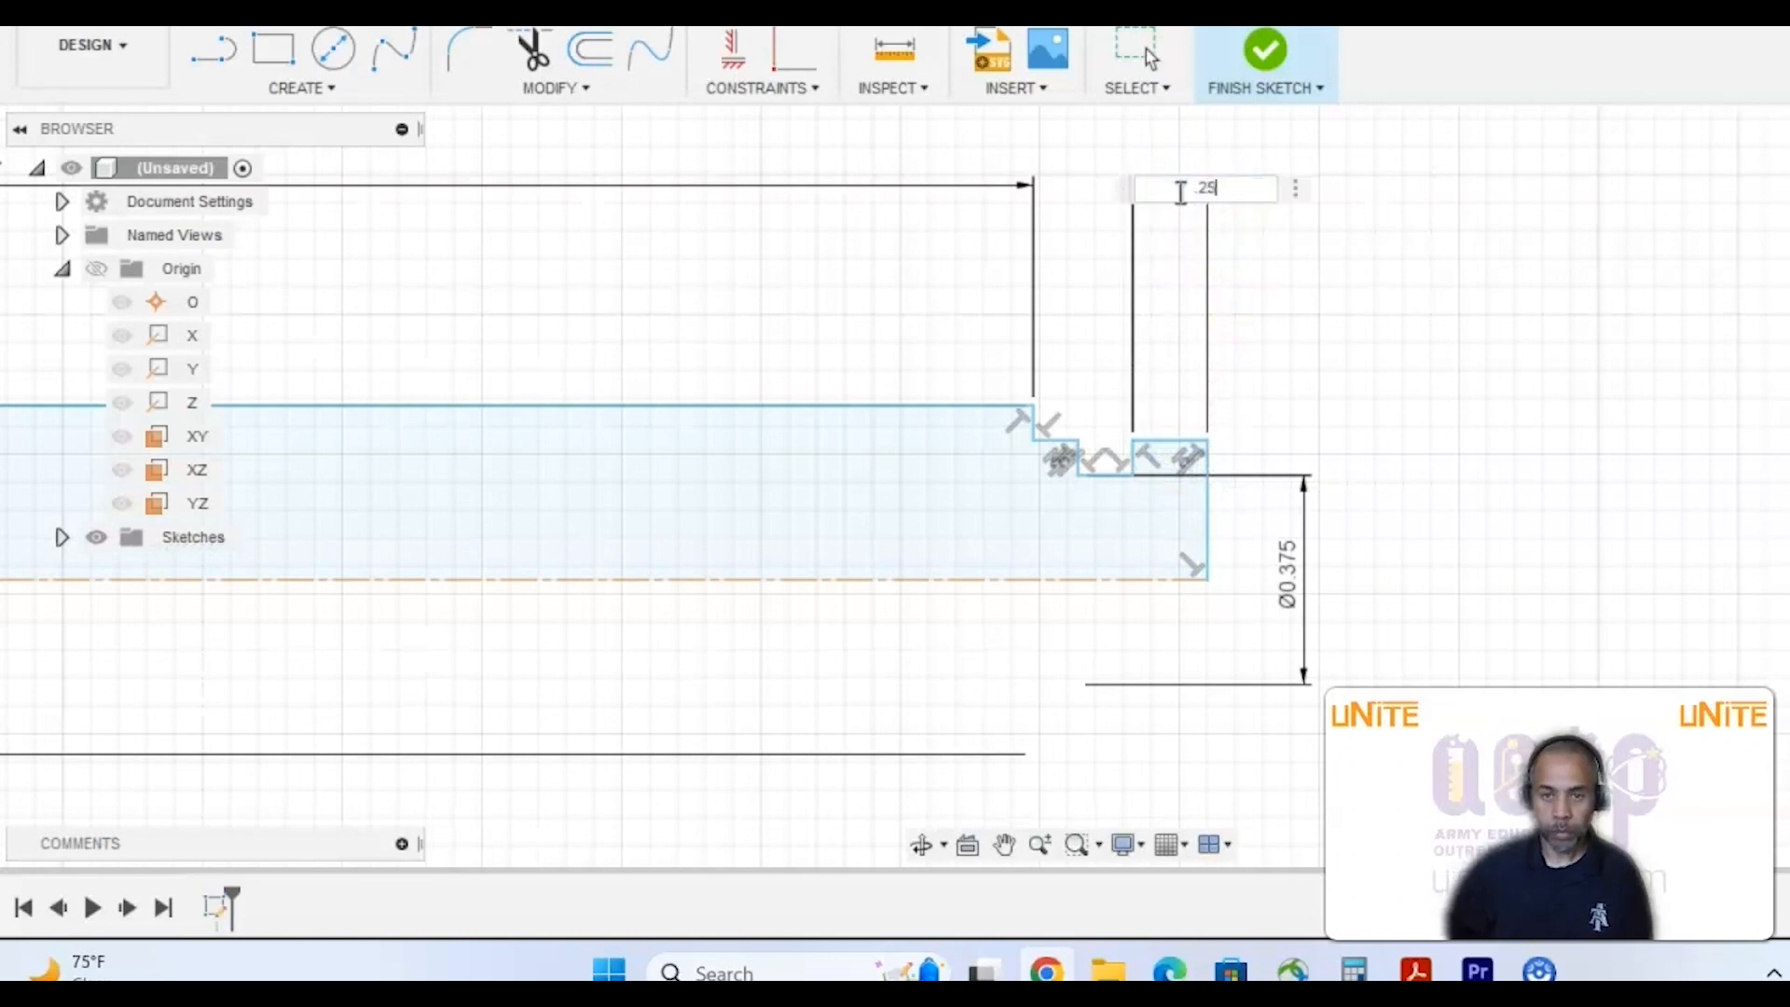
key(Return)
- Check the groove width on the drawing and dimension the 0.375 diameter groove to 0.131 in wide in the sketch
key(alt+Tab)
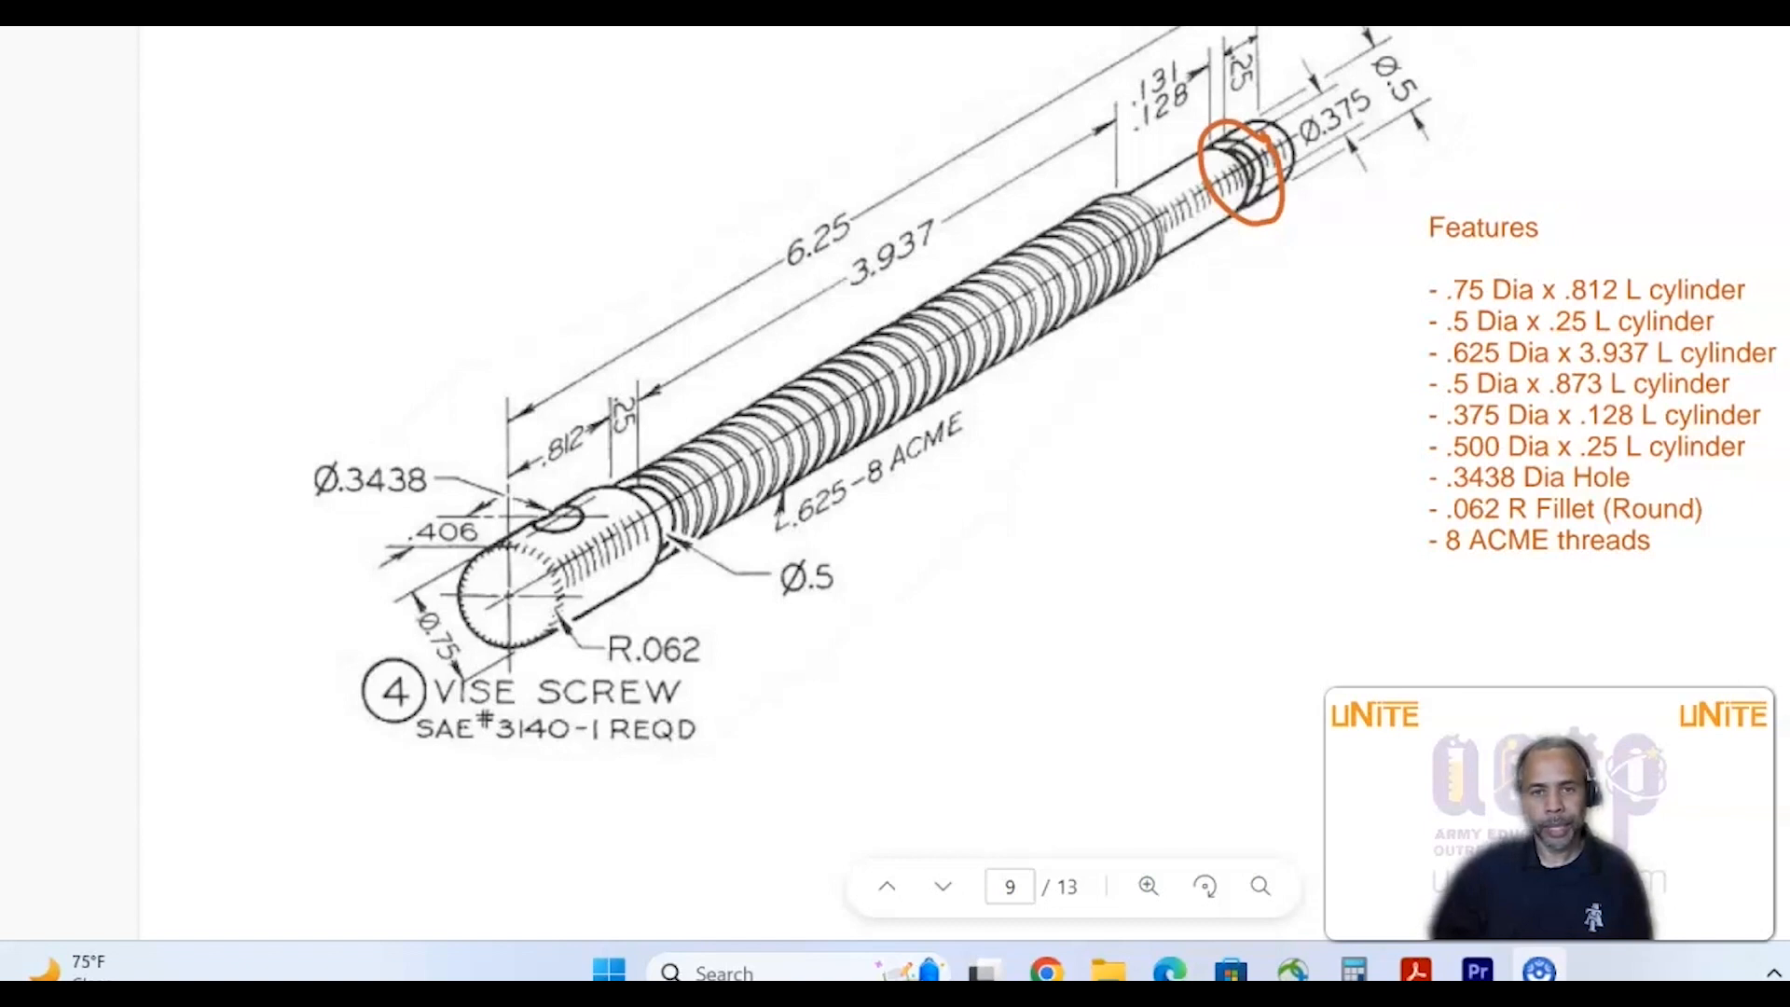
mouse_move(1172, 41)
mouse_down()
mouse_move(1131, 54)
mouse_move(1138, 113)
mouse_move(1212, 78)
mouse_move(1180, 37)
mouse_up()
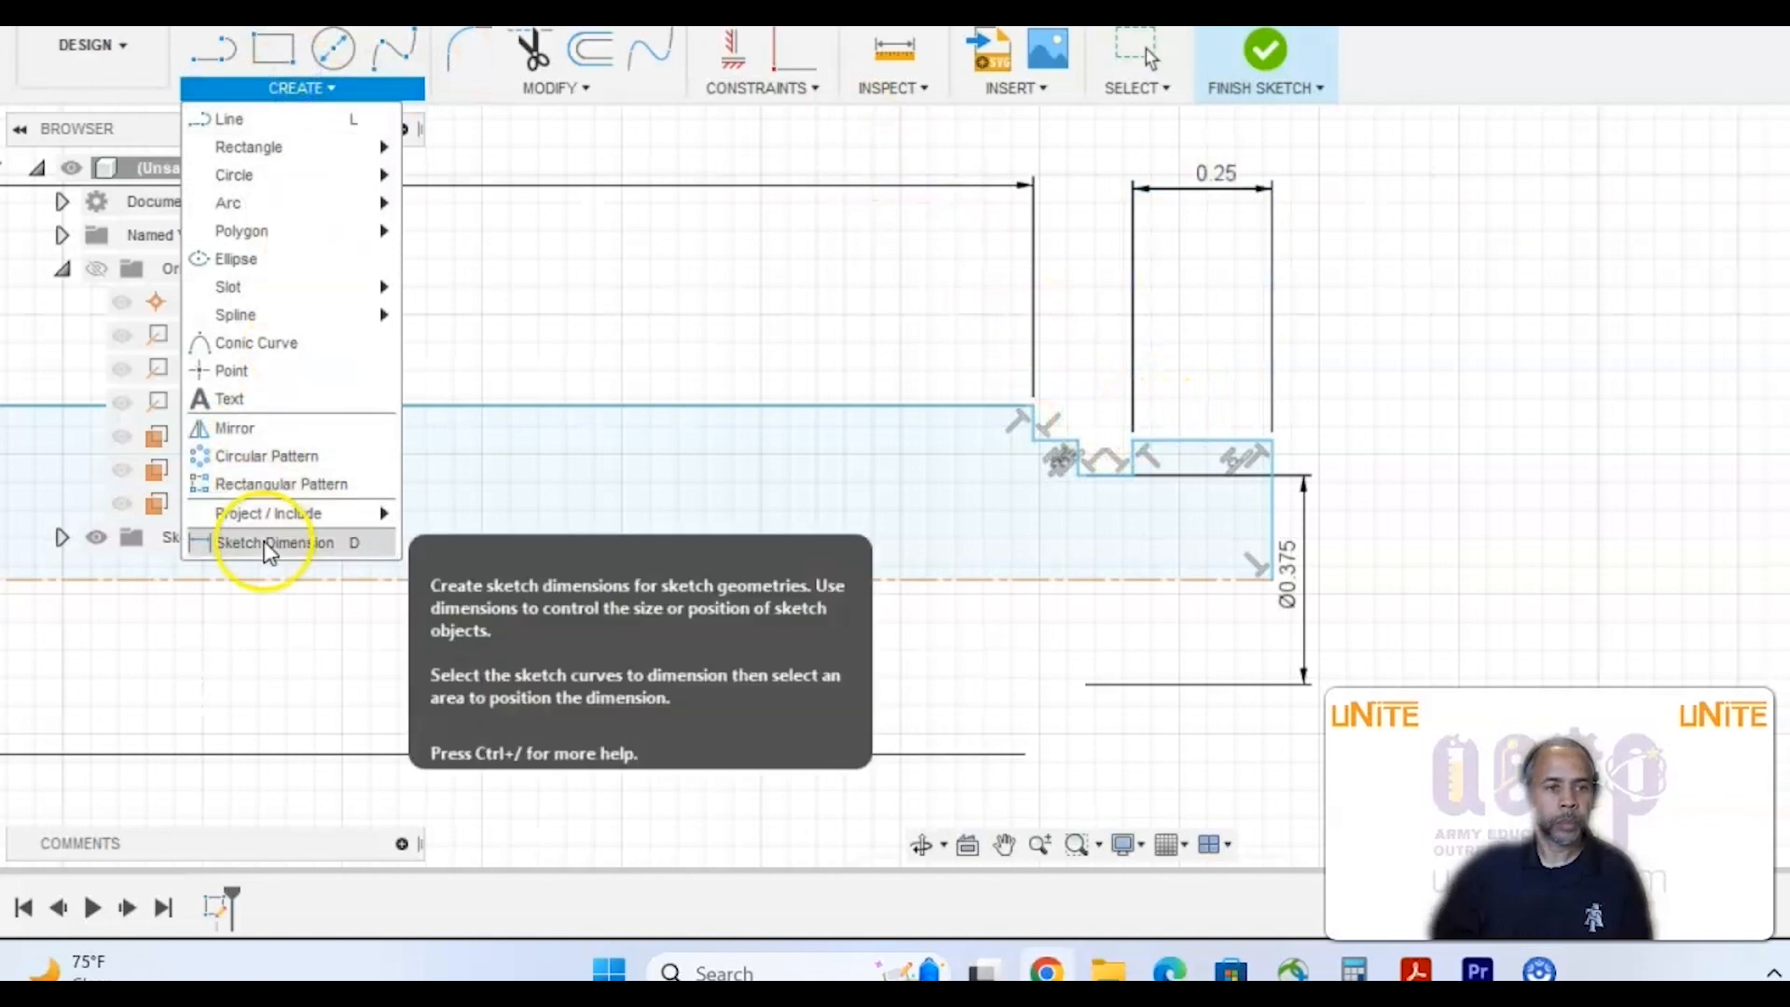
click(257, 540)
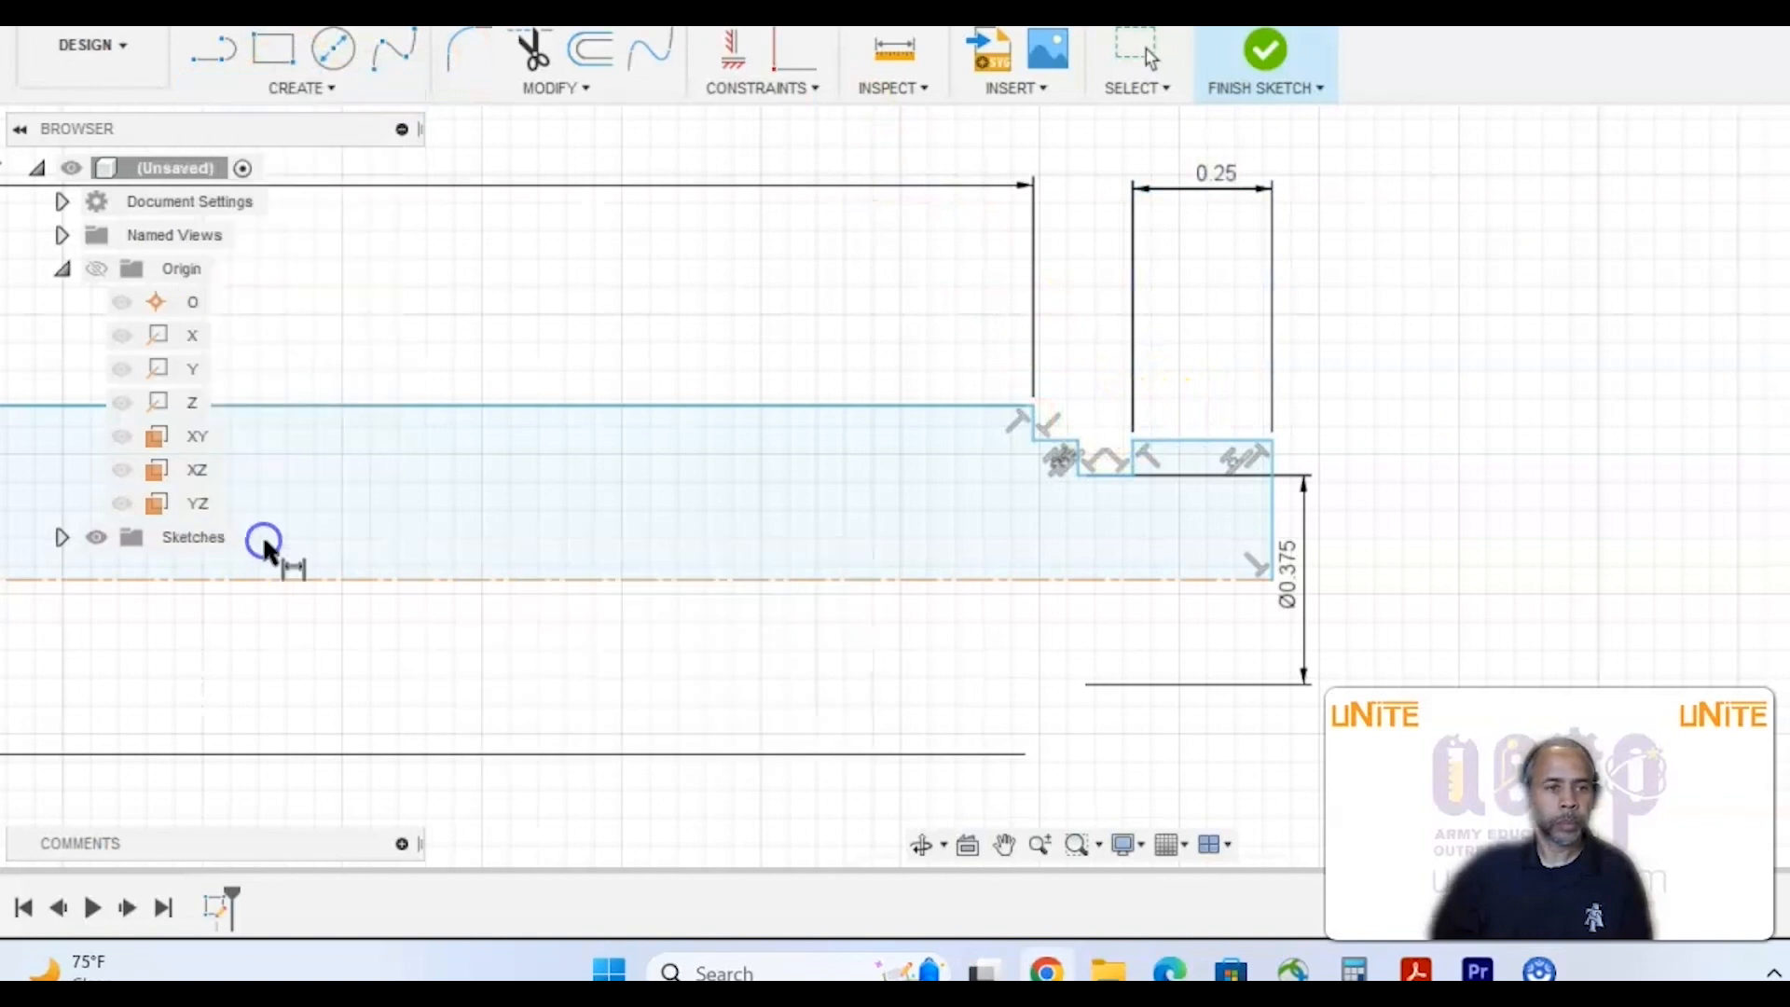
click(1107, 479)
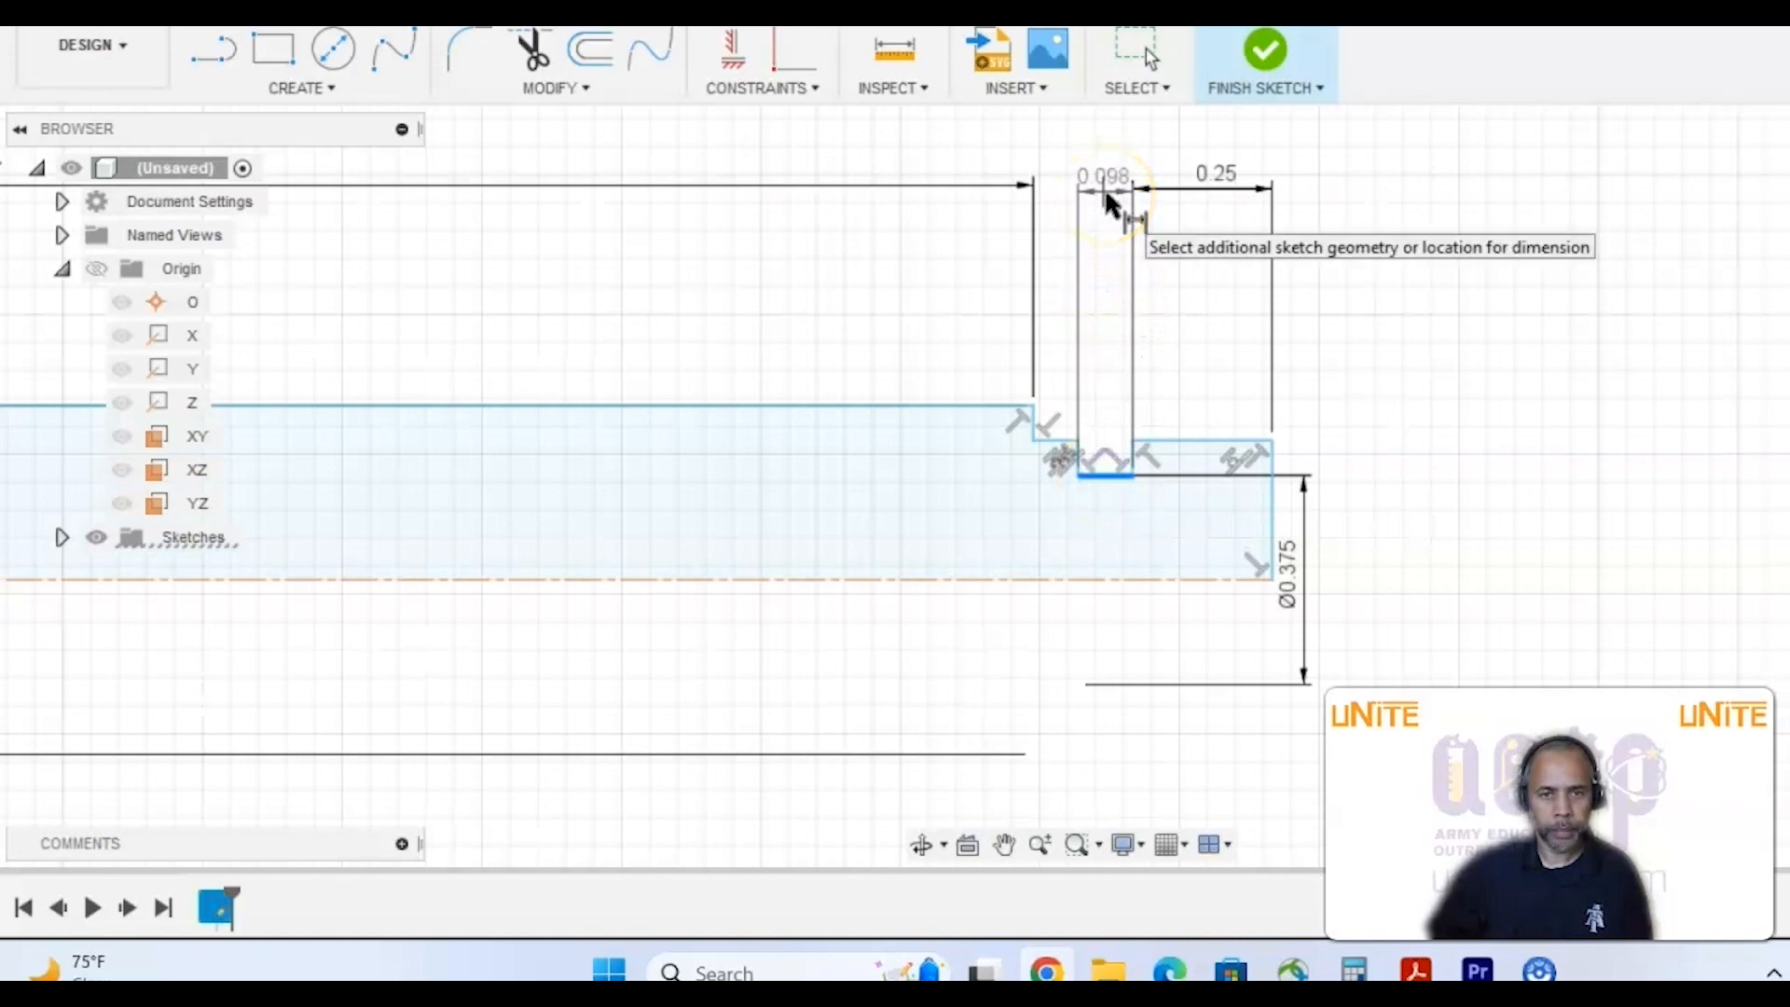
click(1104, 187)
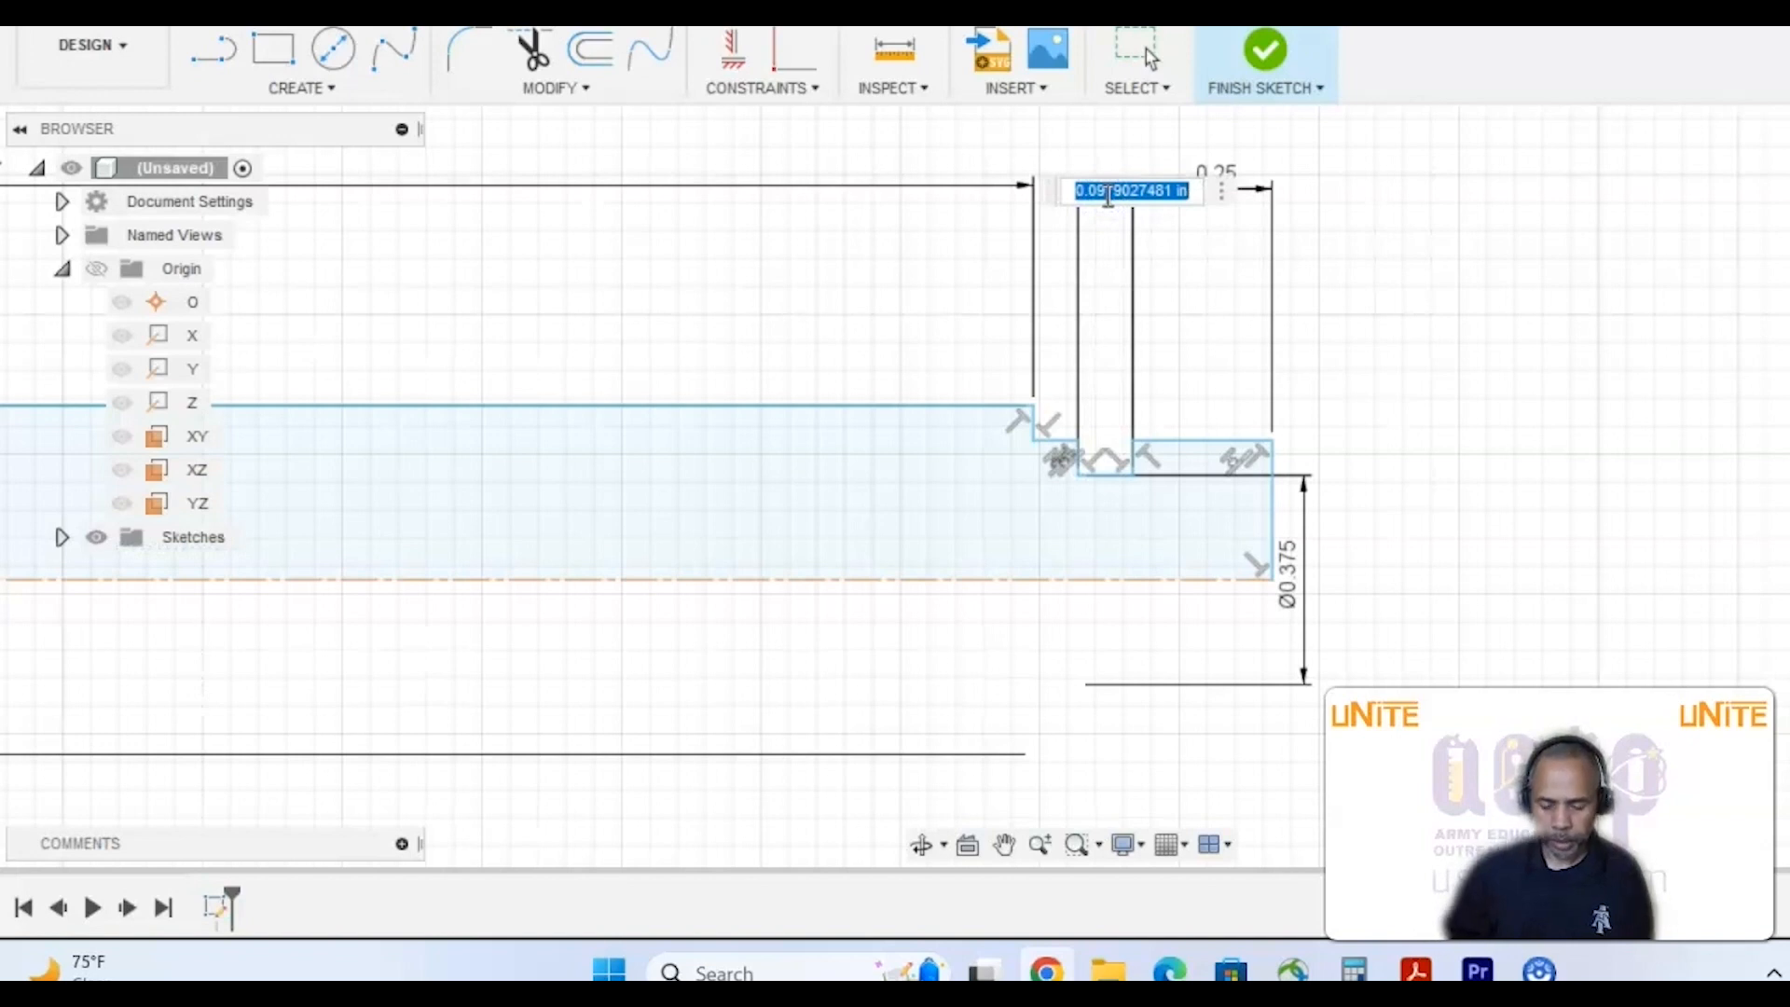
key(BackSpace)
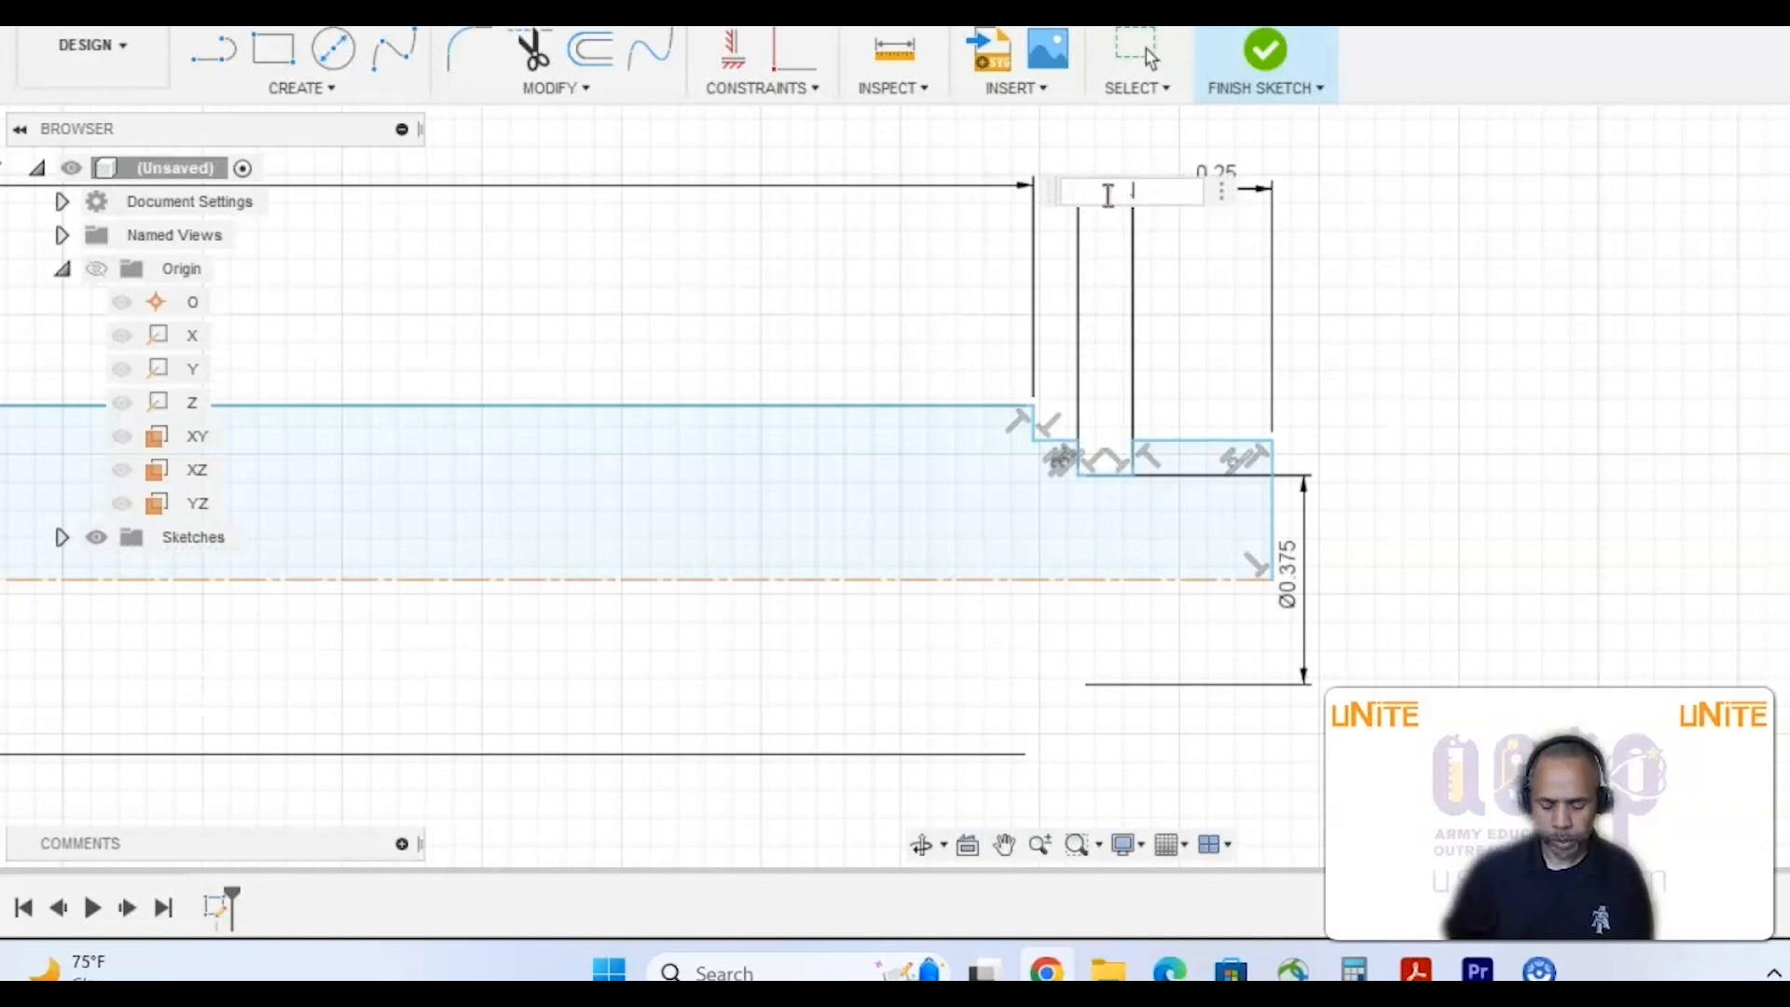
text(.131)
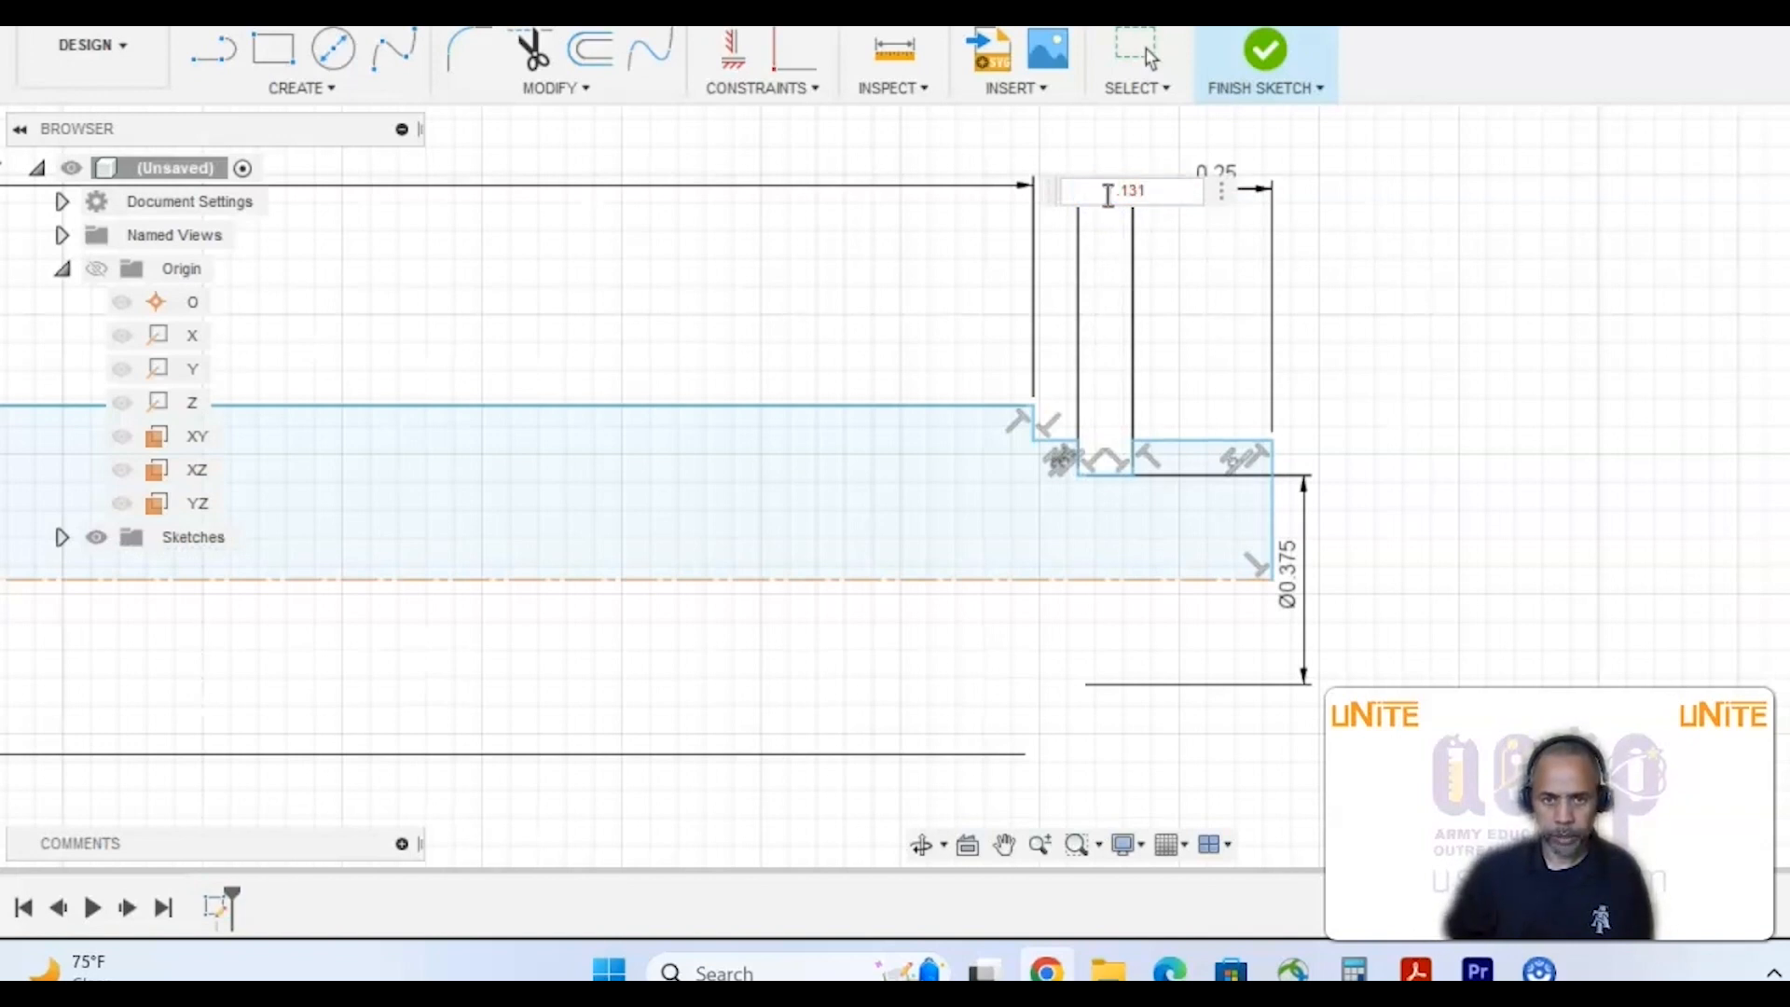
key(Return)
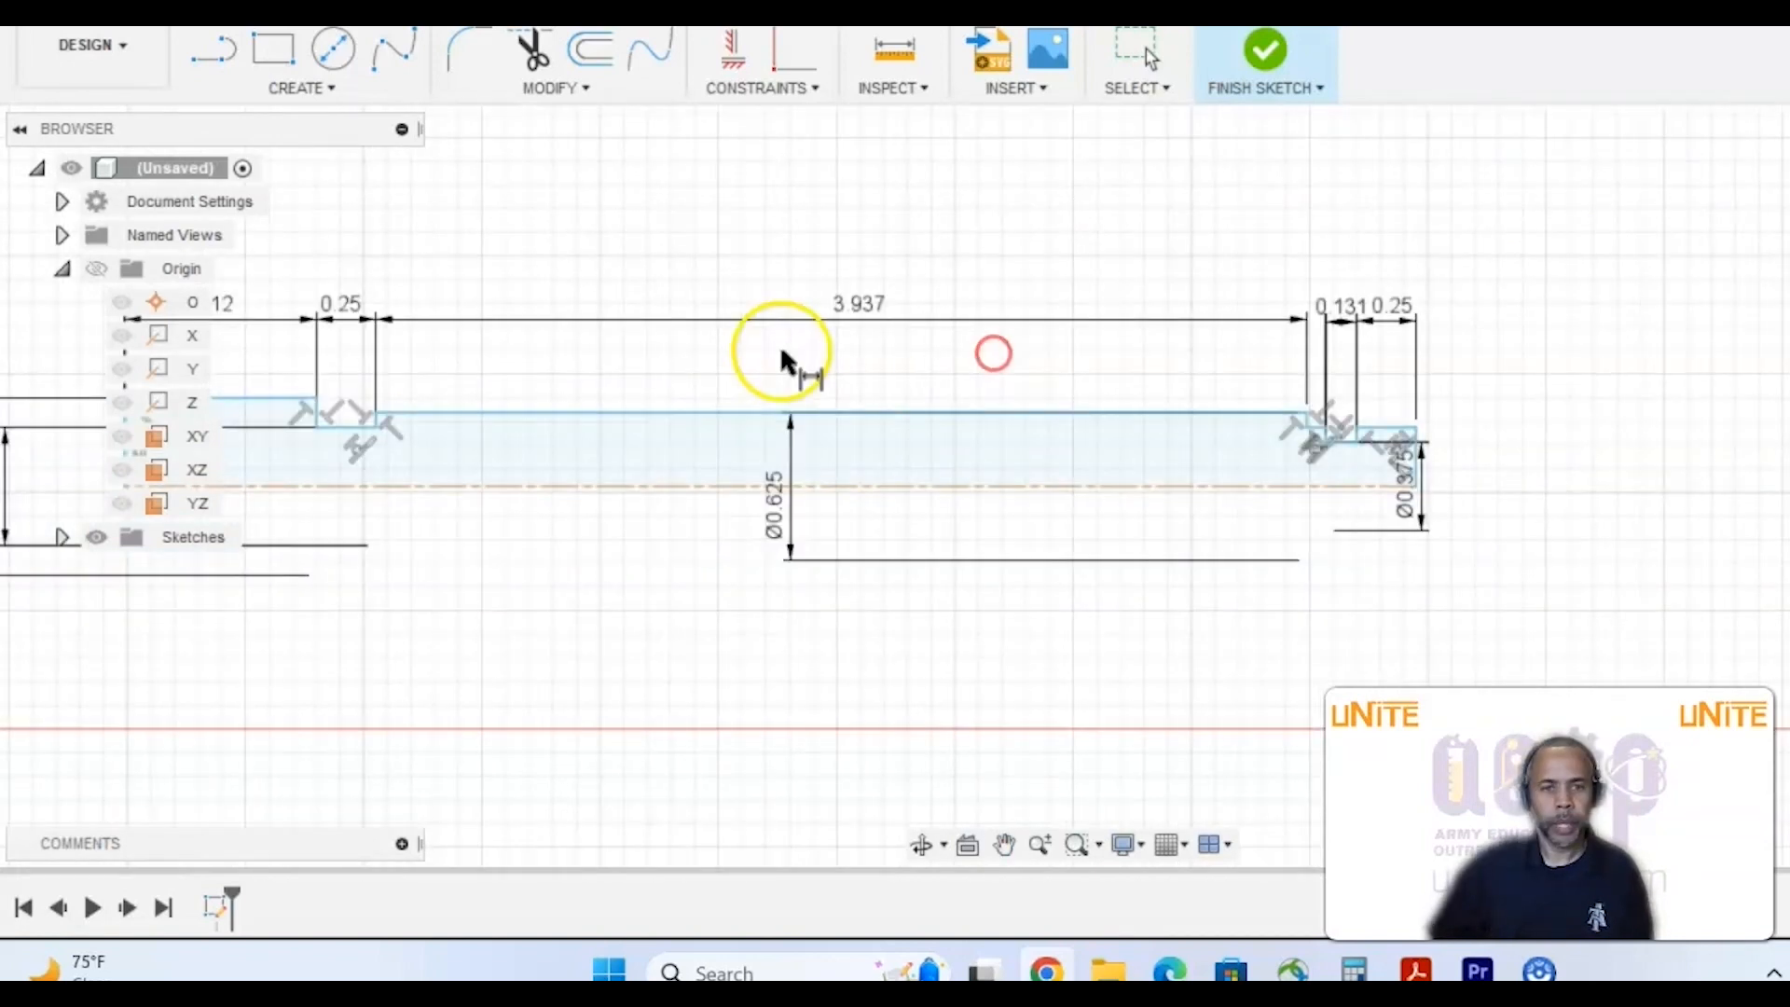
- Check the overall length on the drawing and dimension the distance between the profile's two end lines to 6.25 in, above the other dimensions
middle_drag(772, 351, 896, 359)
scroll(897, 360, down, 1)
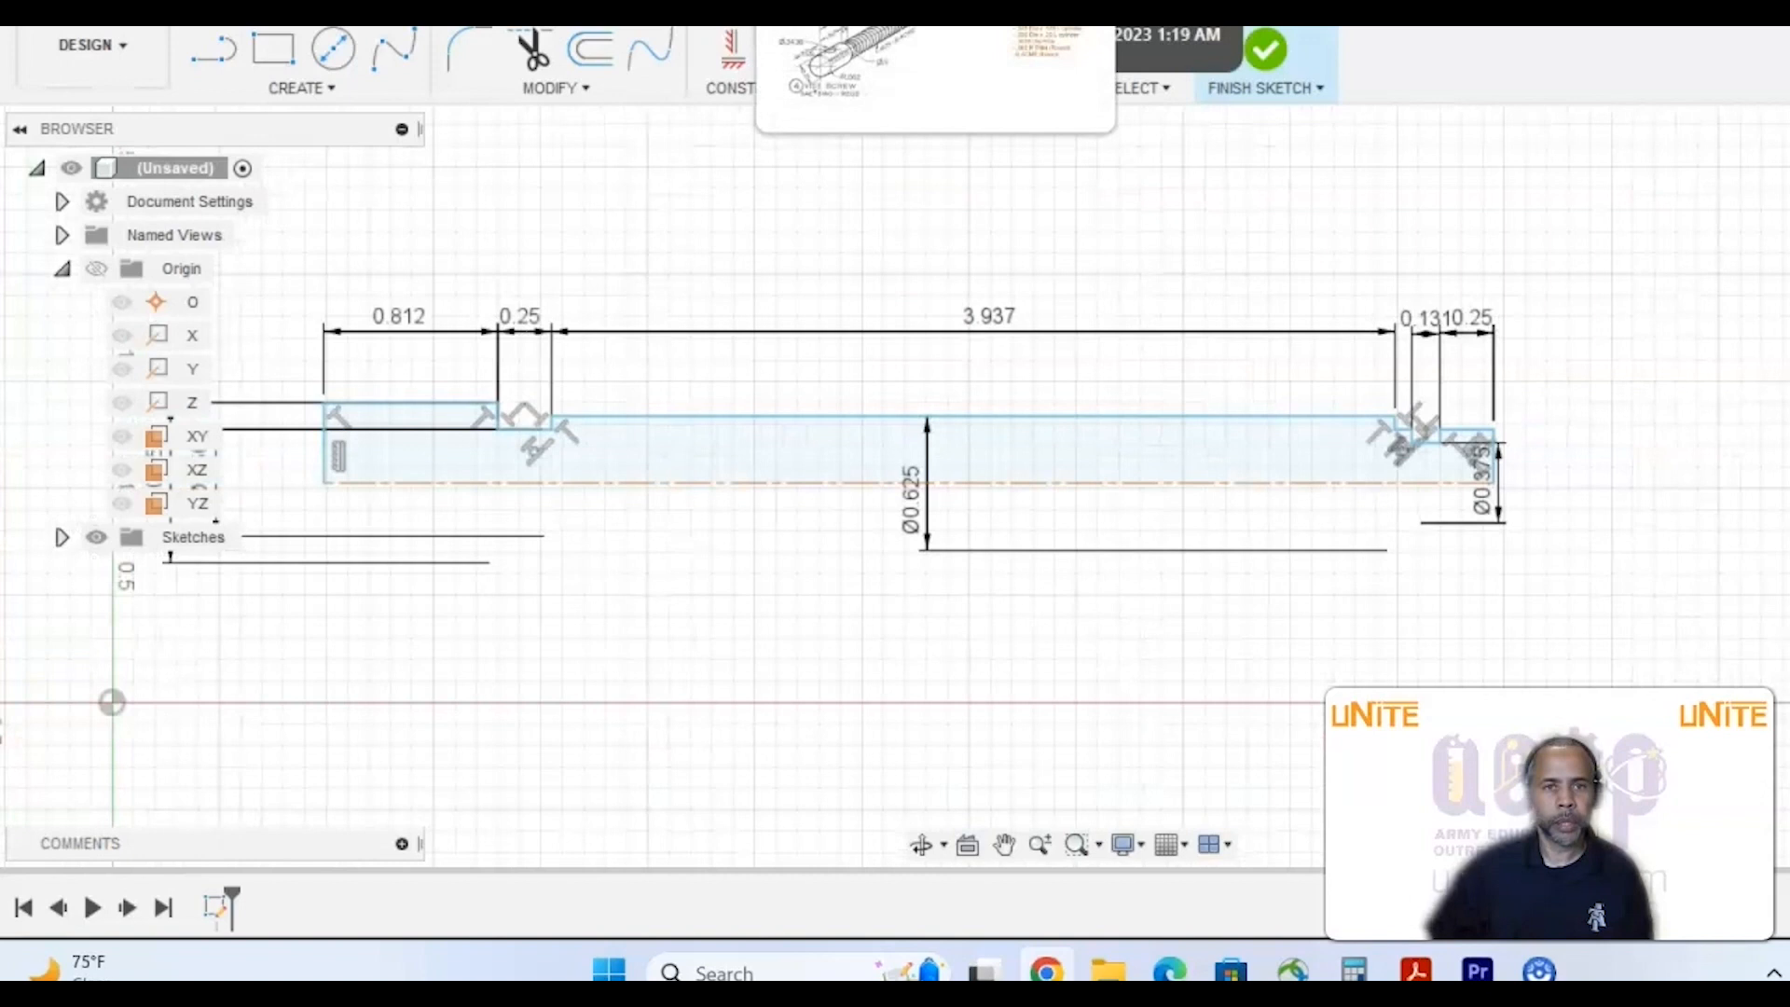
key(ctrl+Tab)
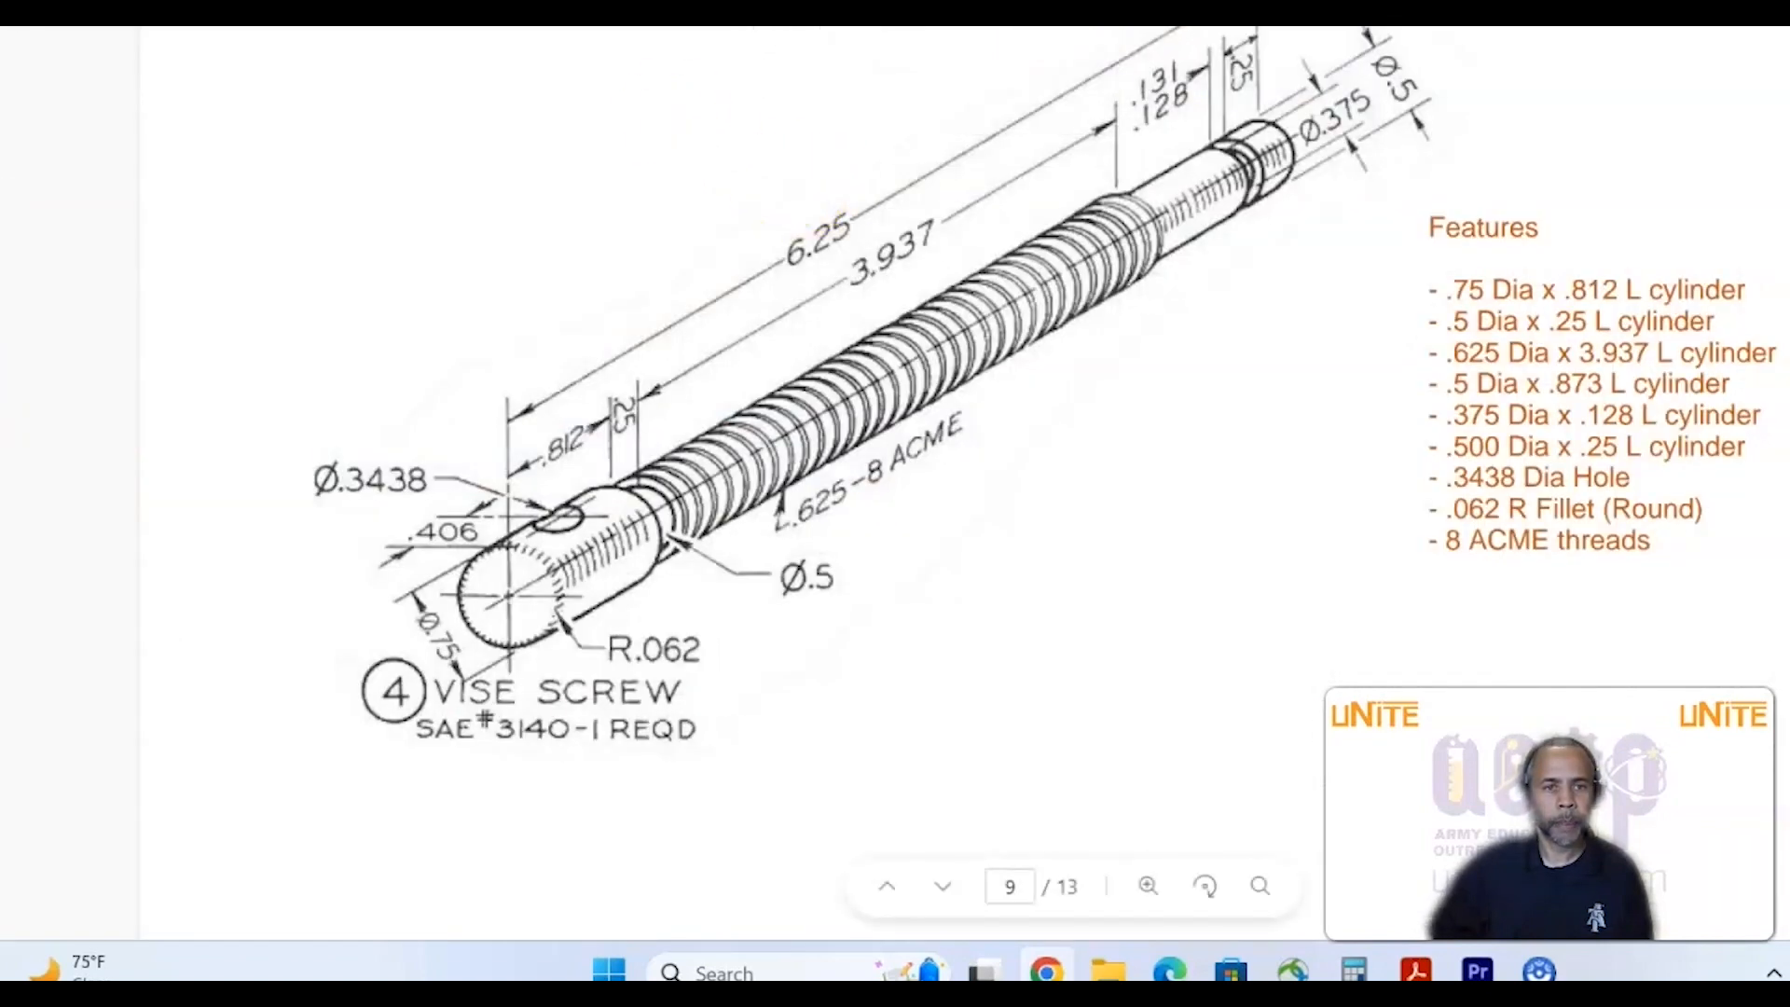
mouse_move(844, 186)
mouse_down()
mouse_move(741, 261)
mouse_move(850, 237)
mouse_move(862, 179)
mouse_up()
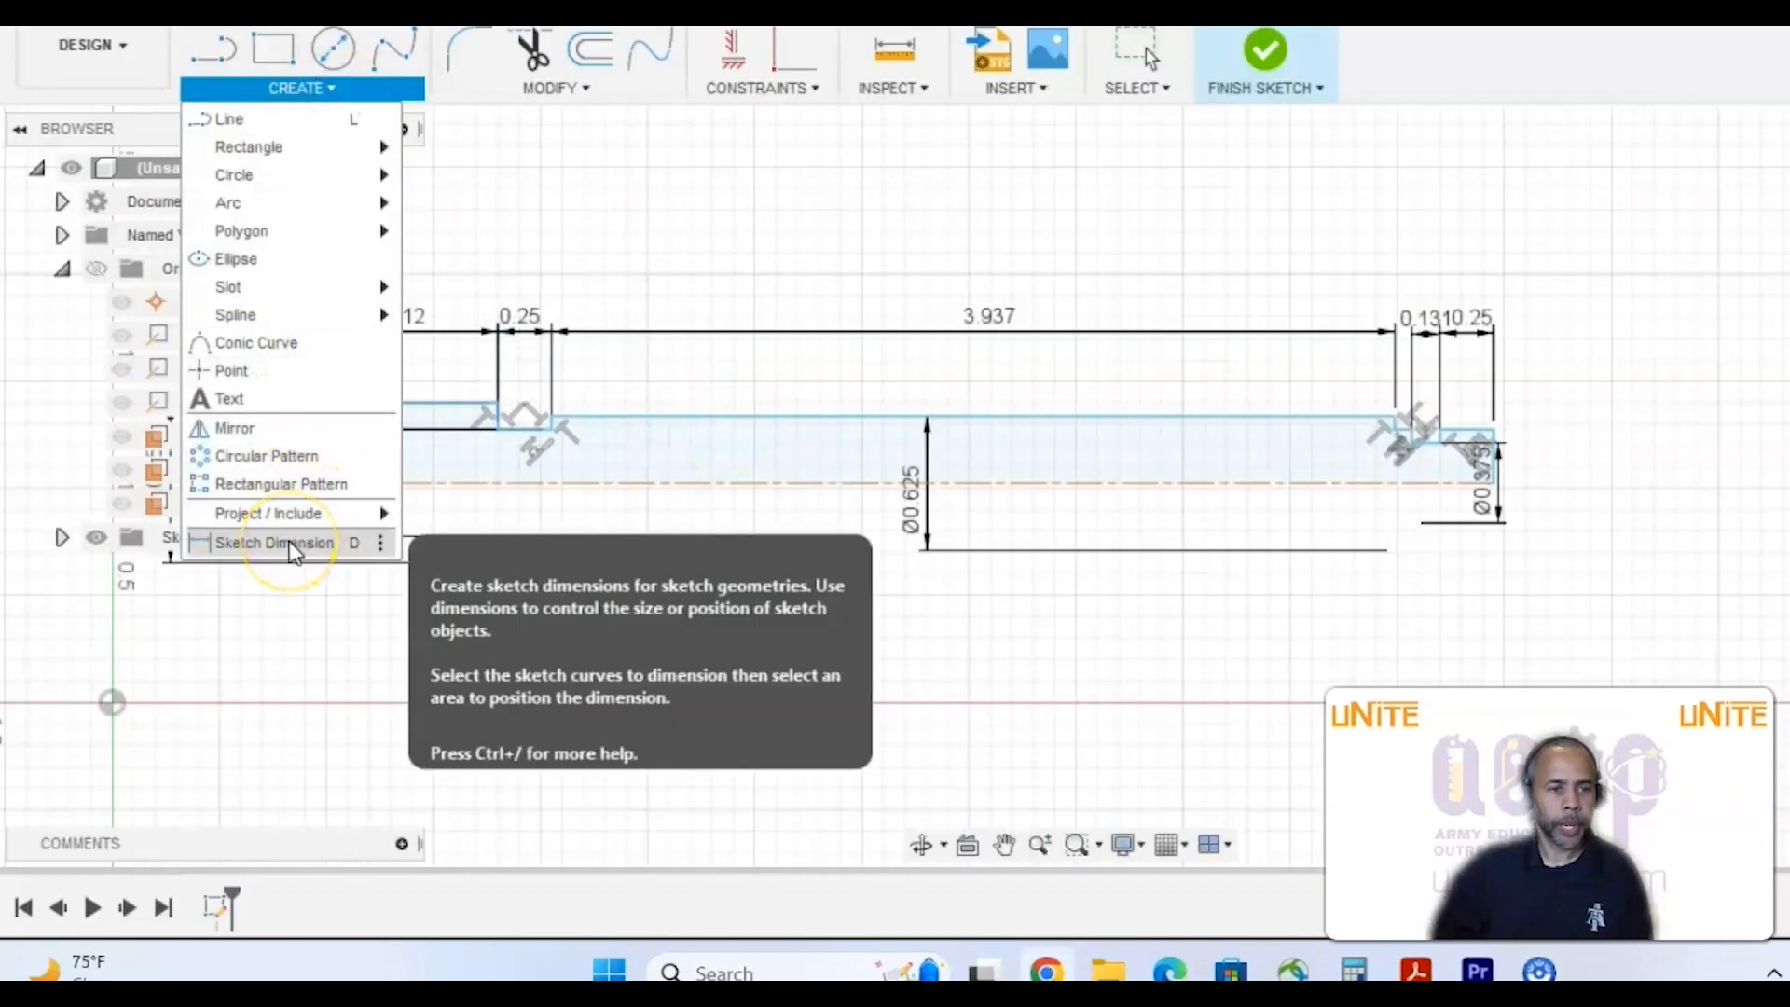
click(292, 545)
click(323, 446)
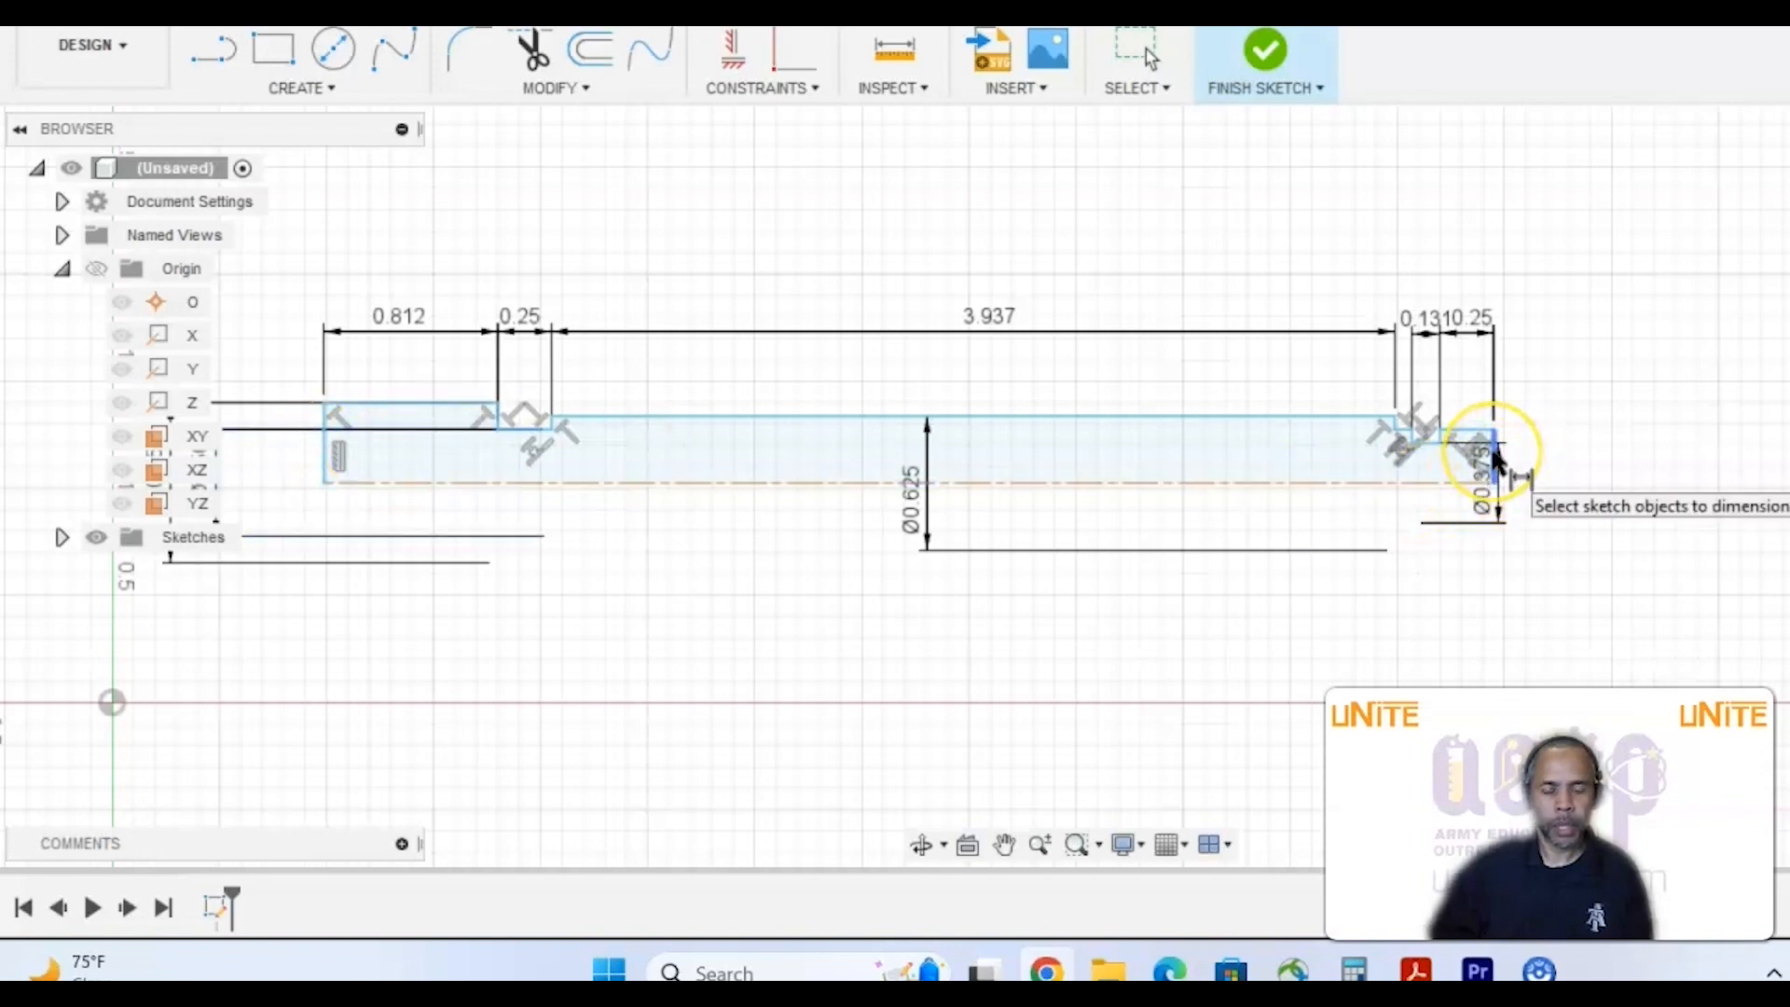
scroll(1497, 461, up, 2)
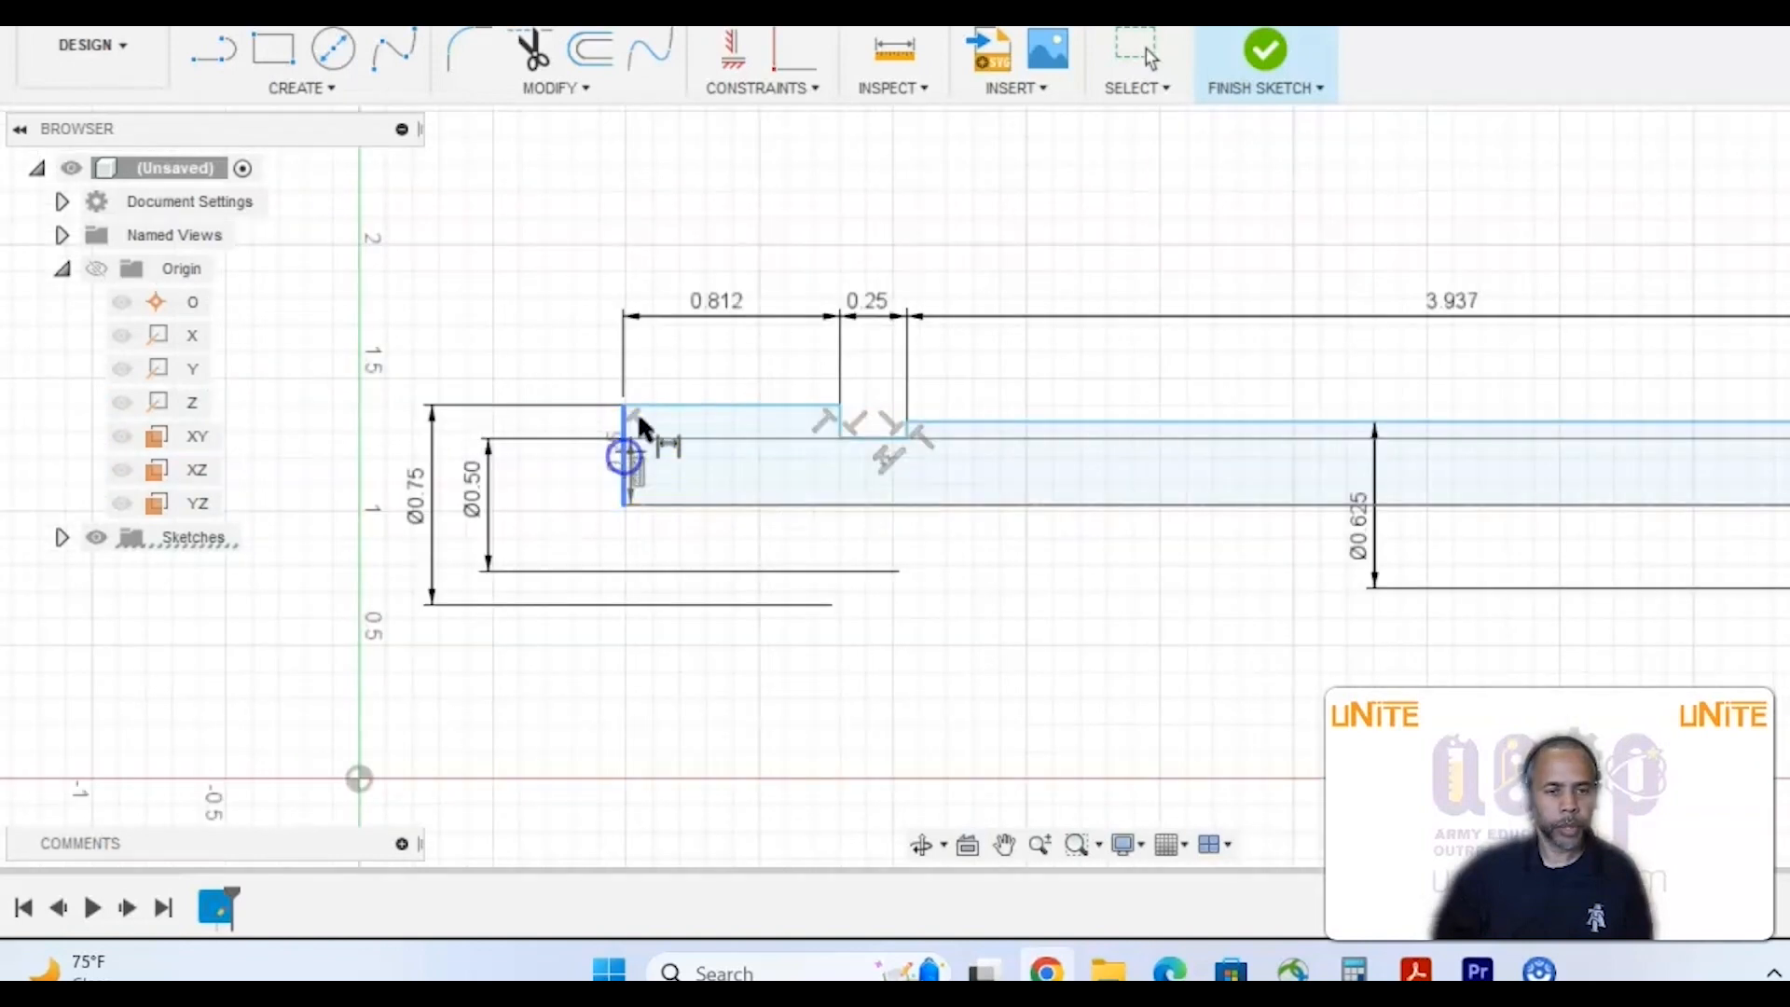
click(641, 427)
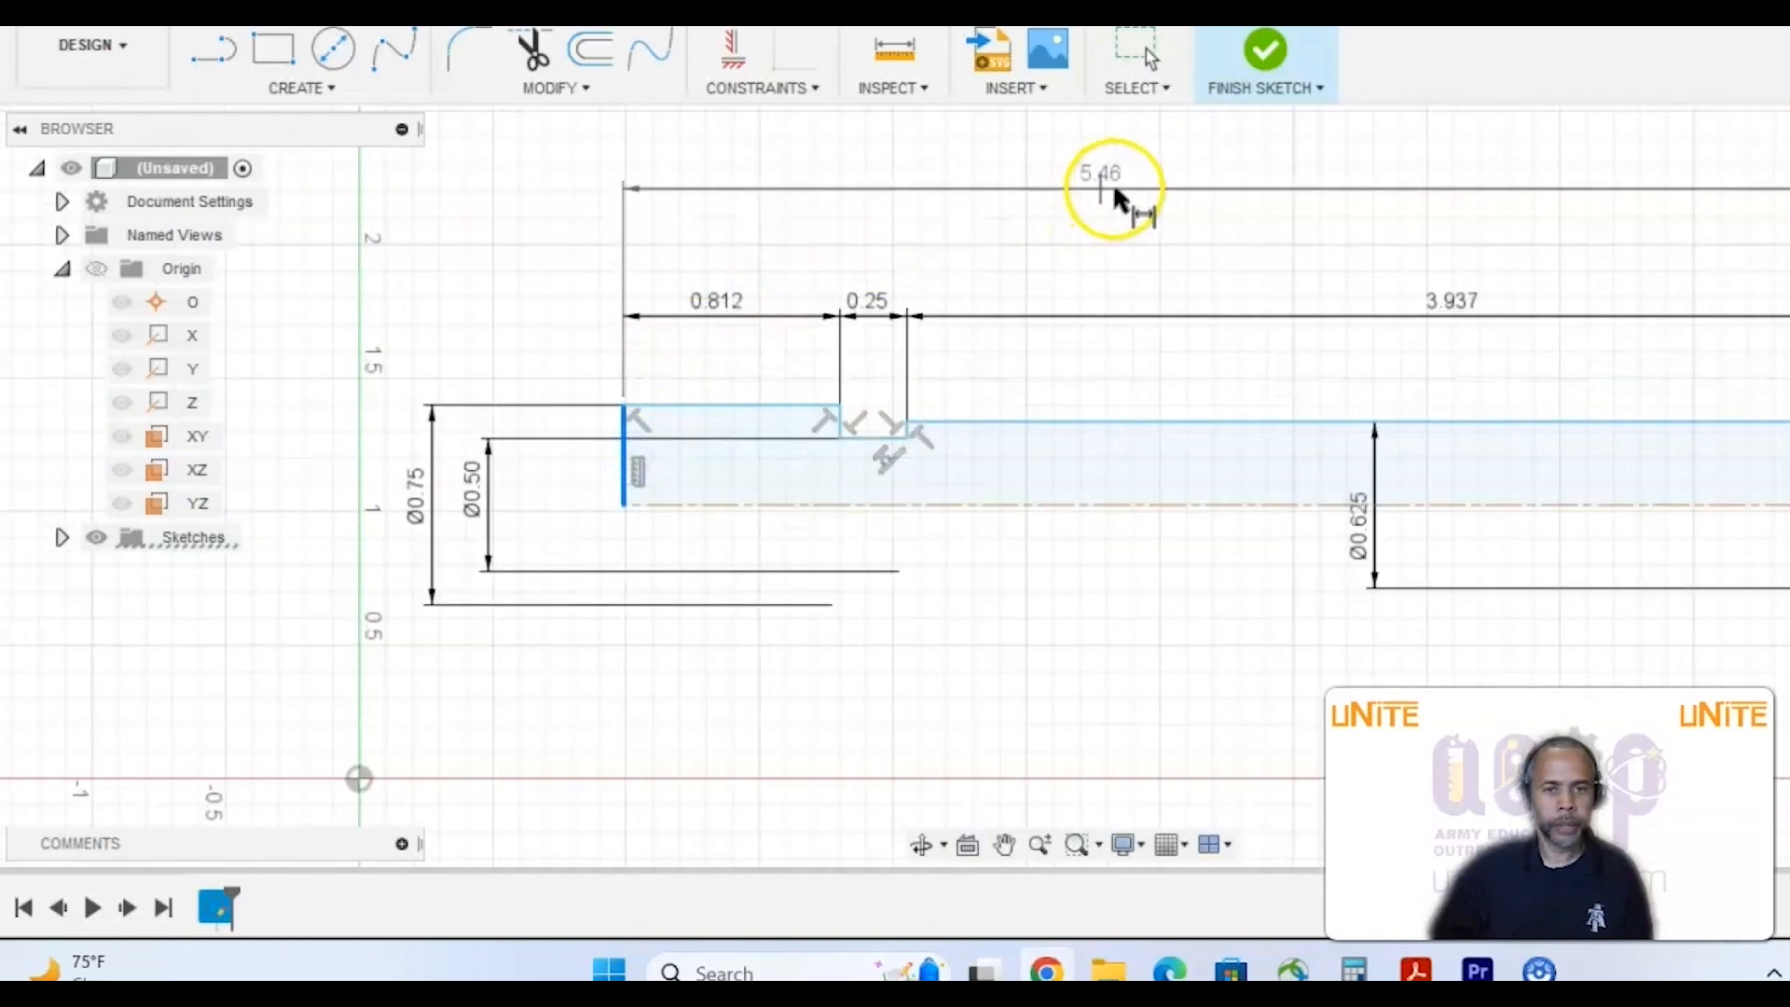
click(1345, 191)
text(6.25)
key(Return)
- Make the head-end endpoint of the profile's centerline coincident with the sketch origin
scroll(506, 163, down, 2)
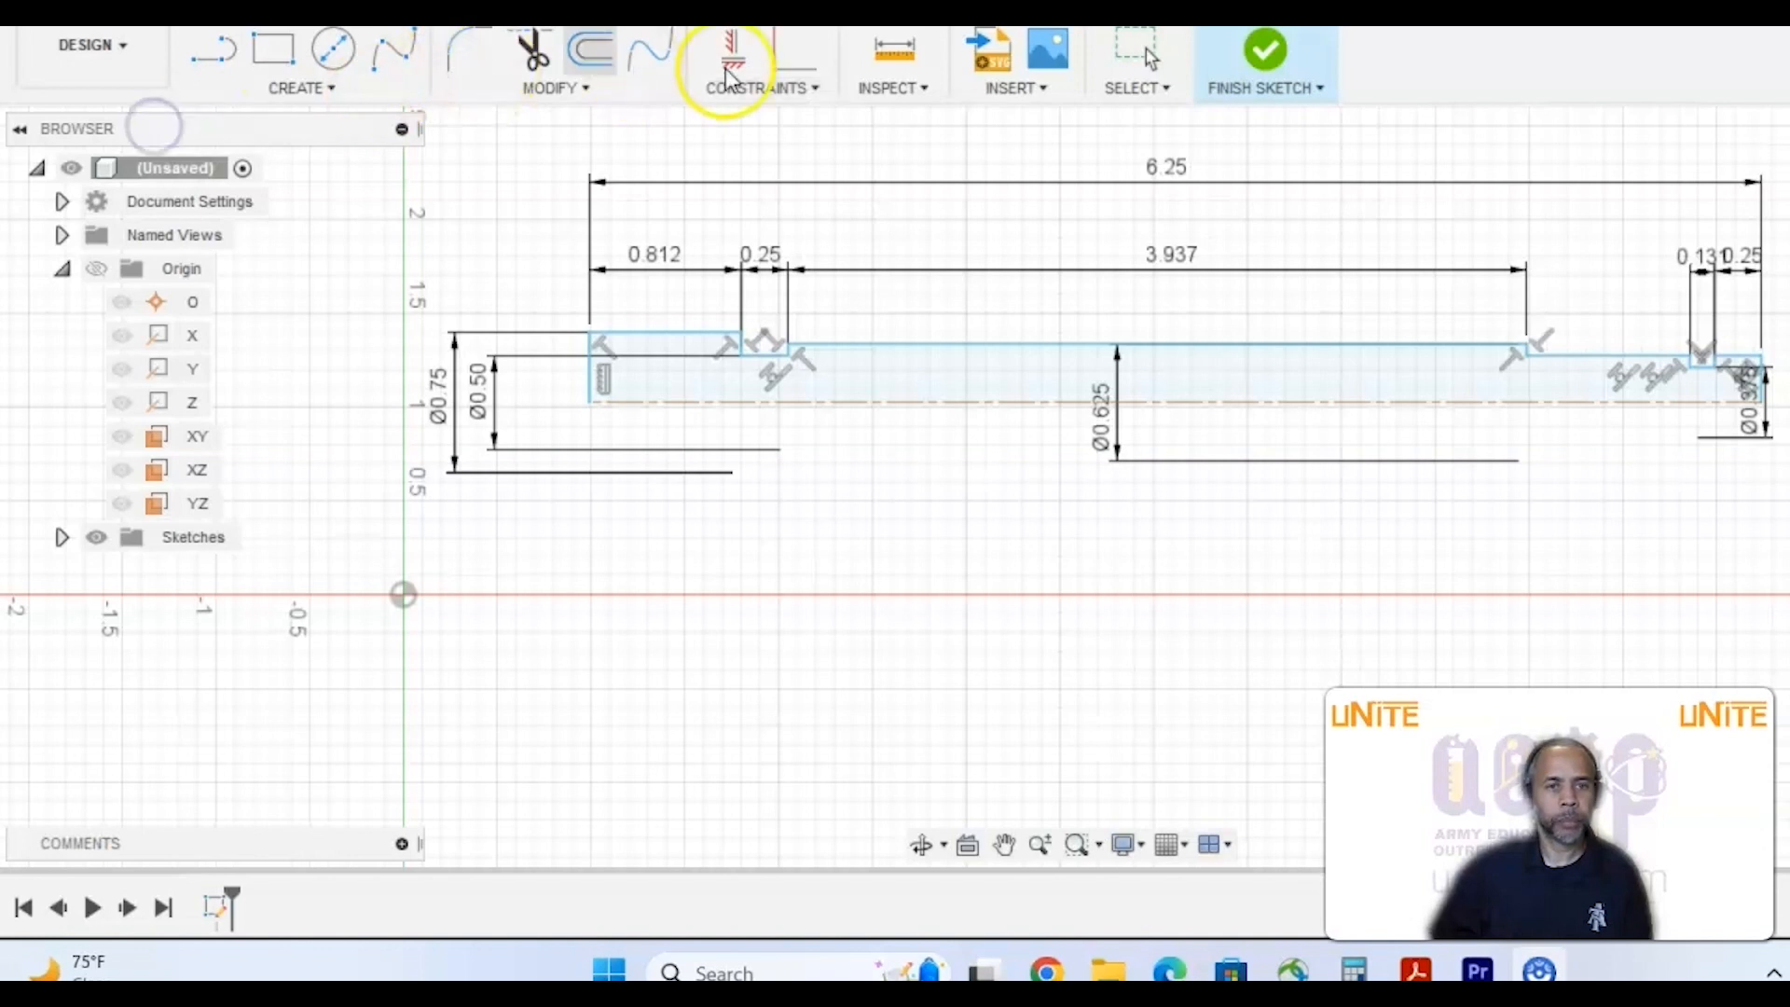
click(812, 88)
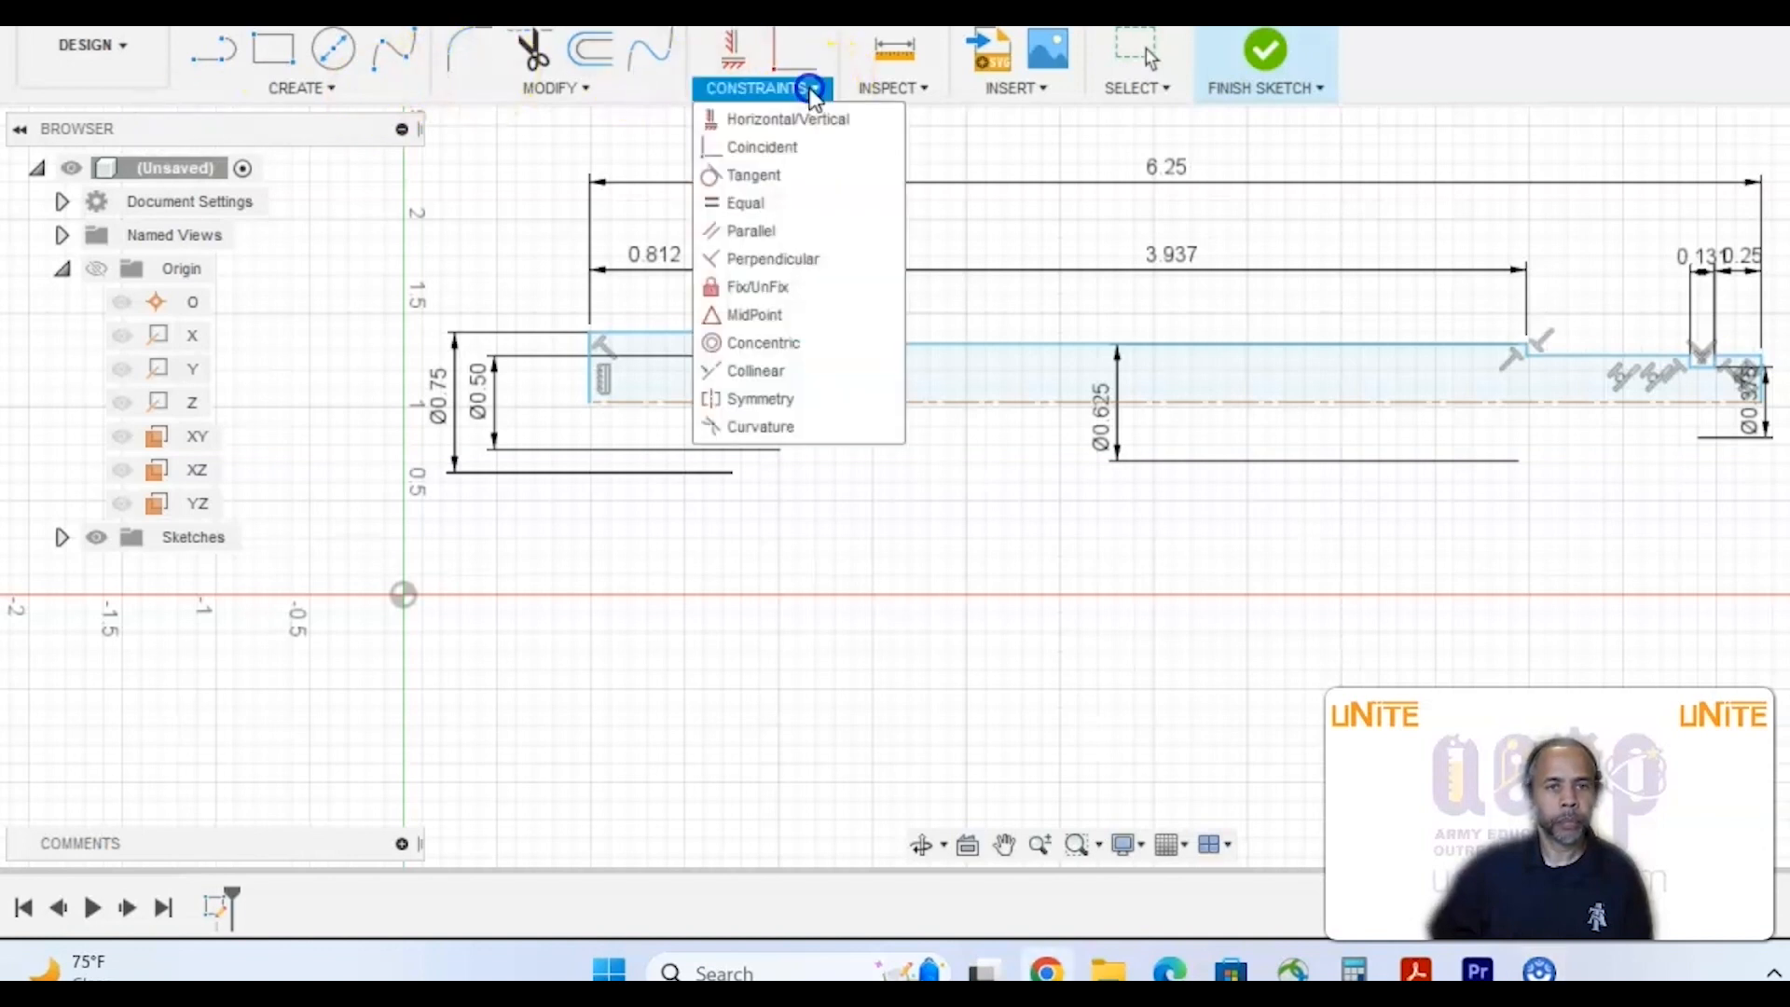
click(781, 151)
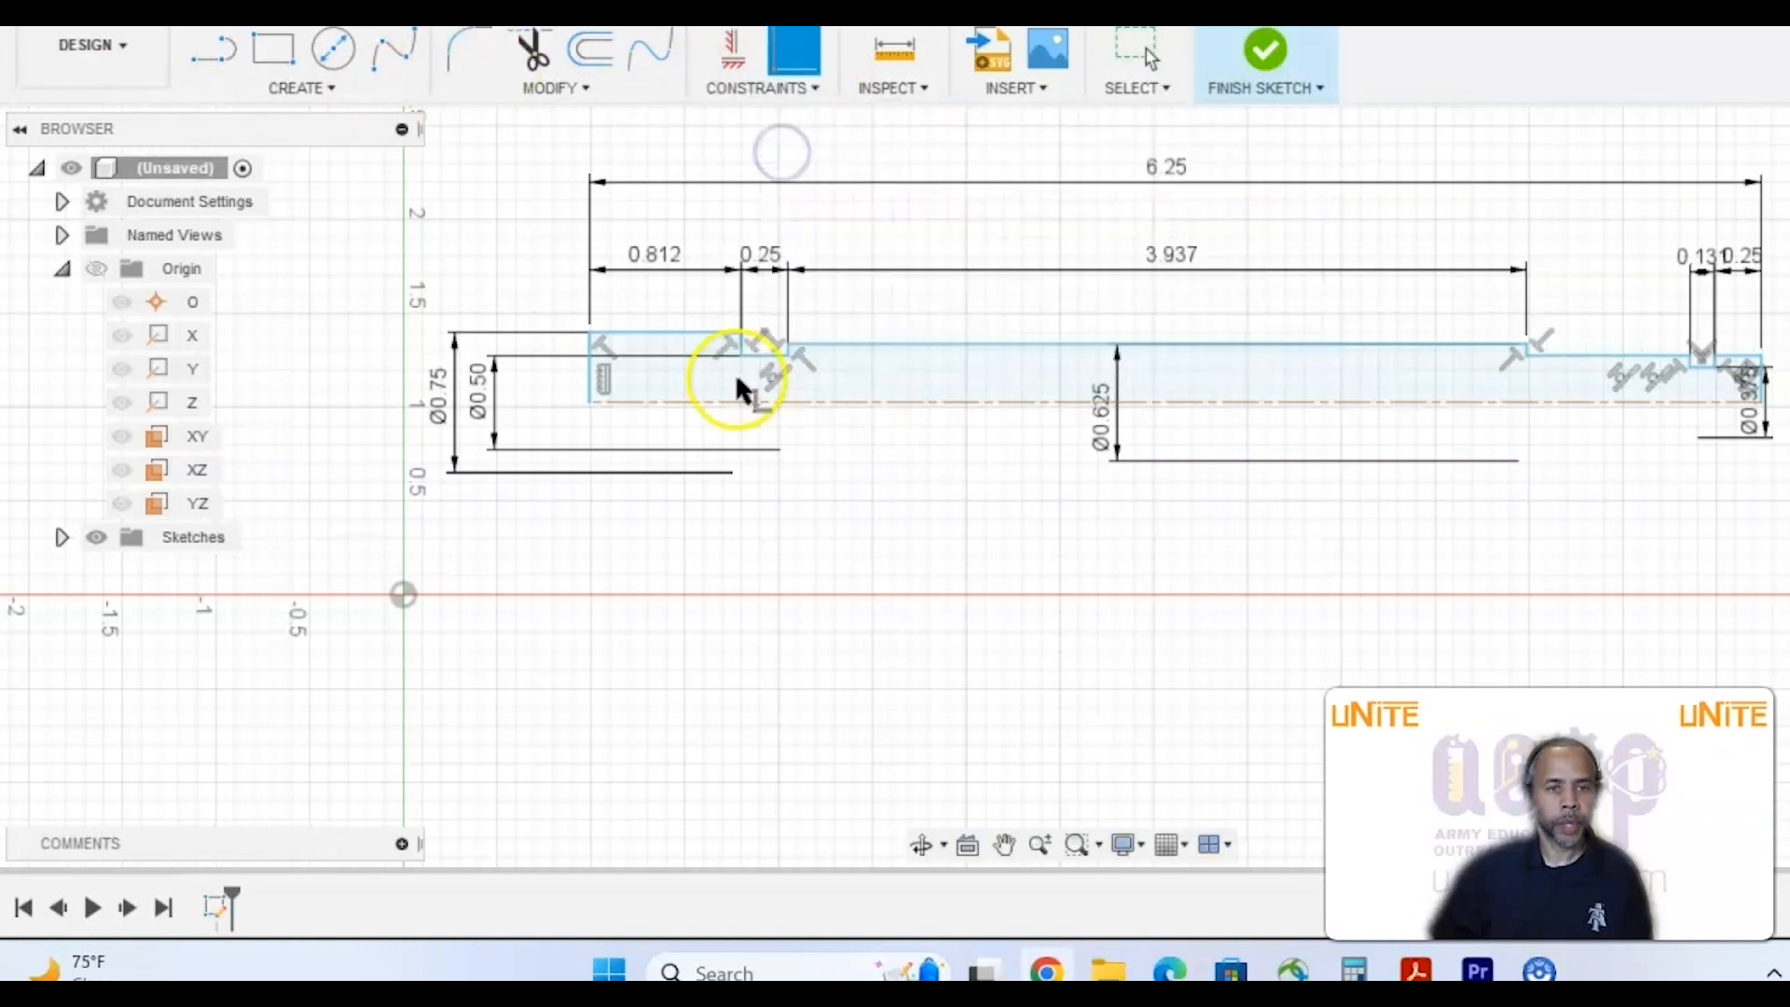
click(590, 402)
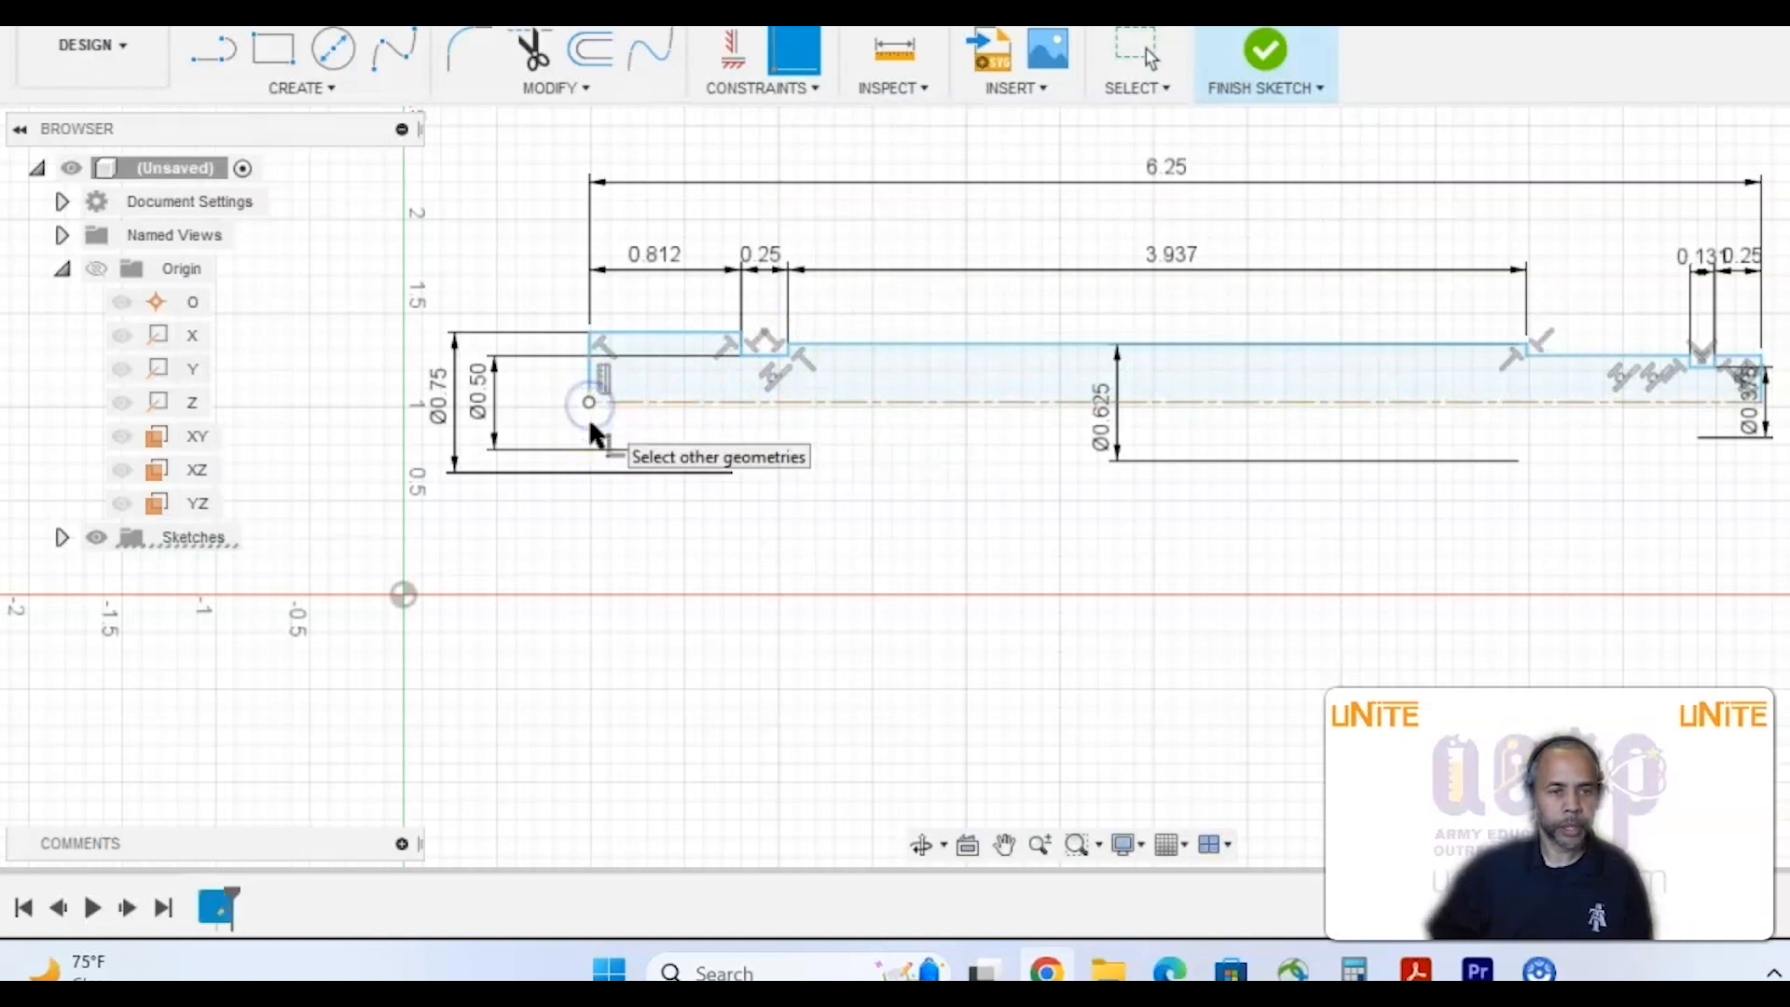
click(401, 594)
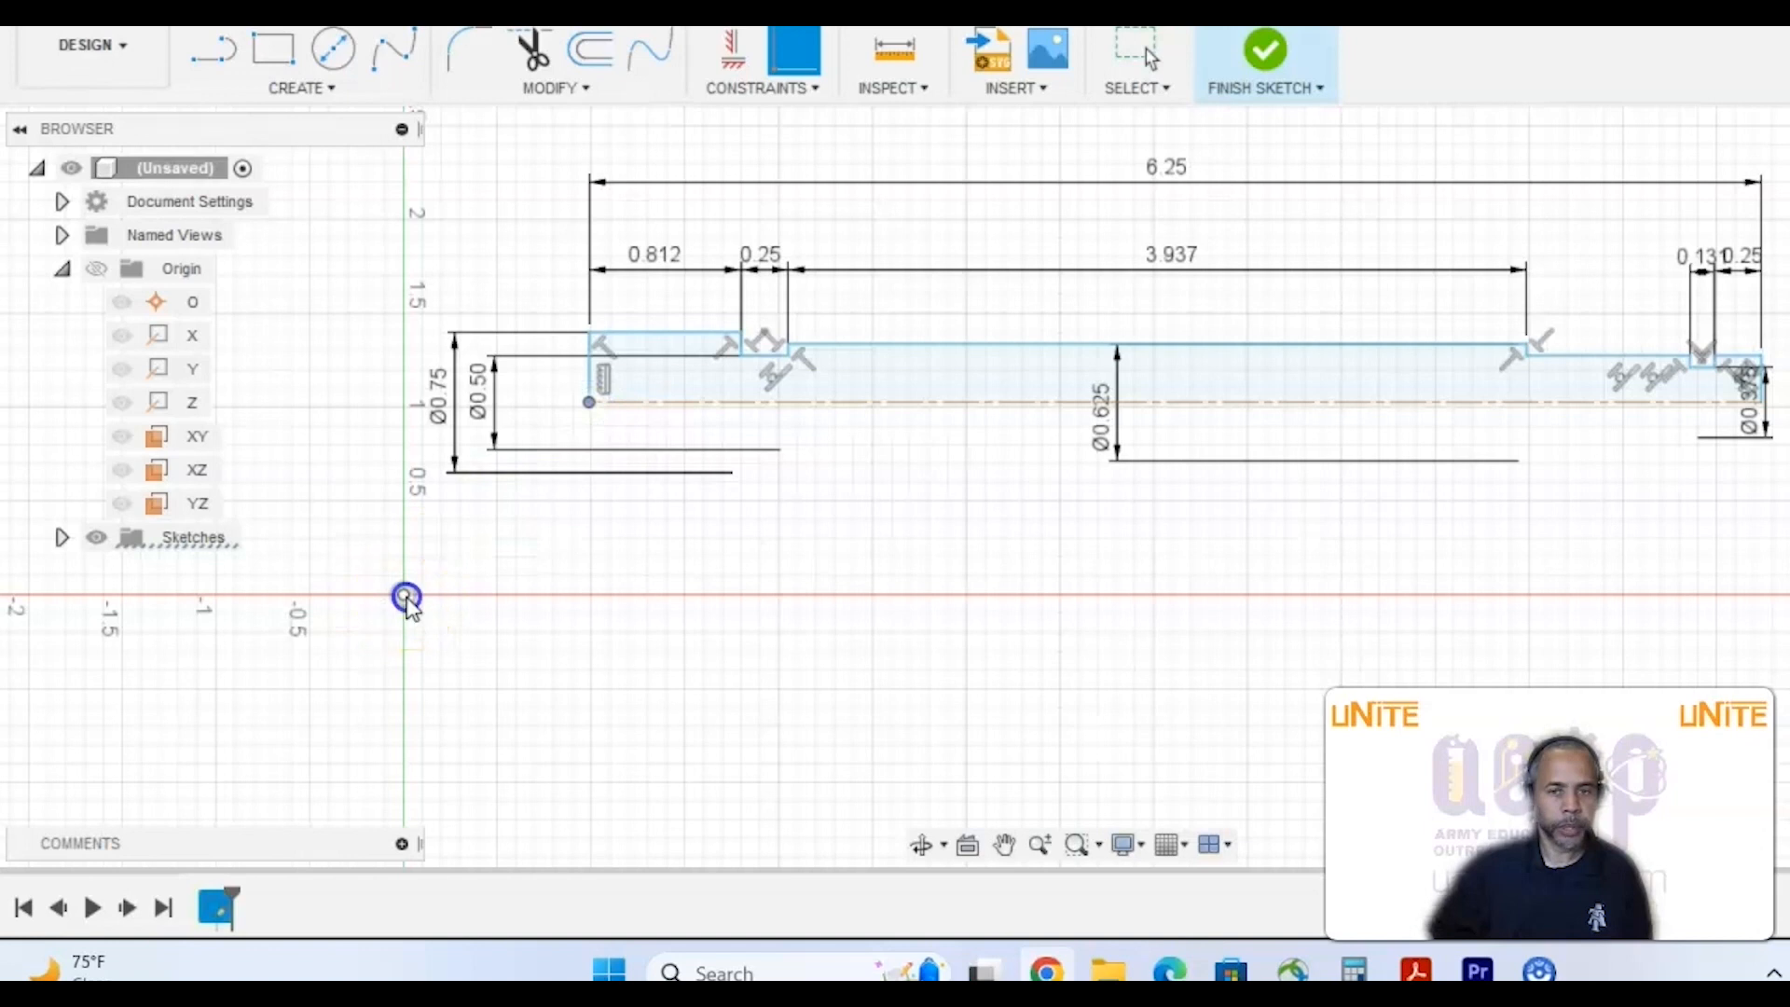